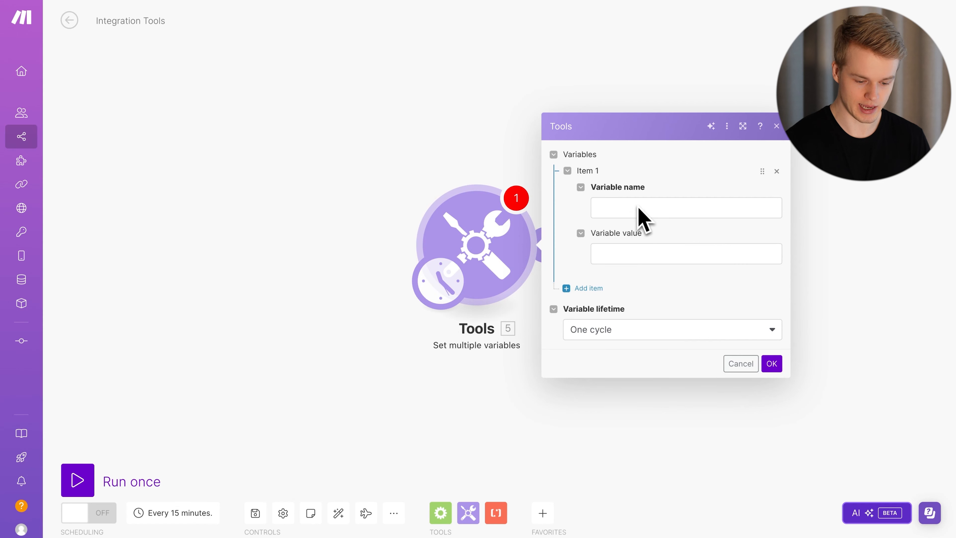
Step: Define the first variable as static_time with the calendar date value 06/13/2024 11:22 AM and save the module
{"action": "left_click", "coordinate": [605, 253]}
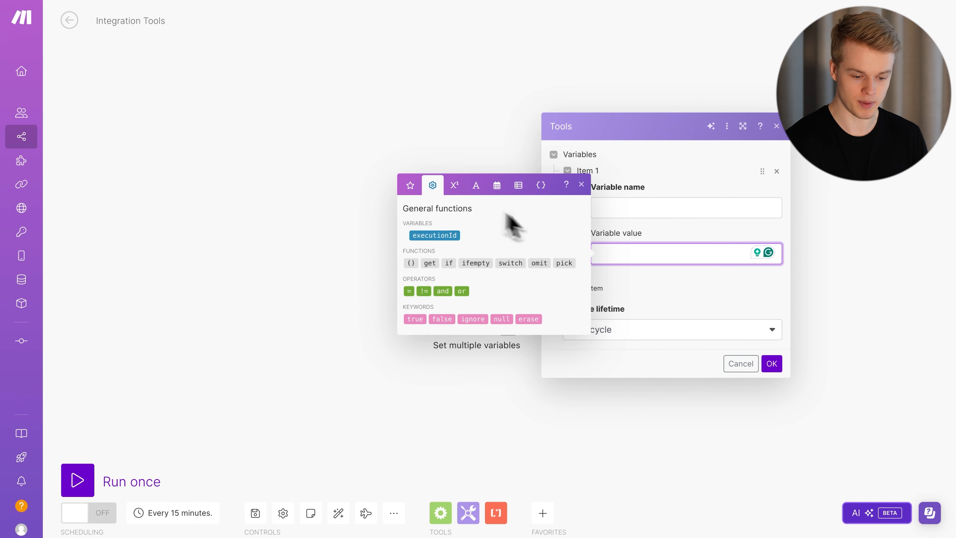
{"action": "left_click", "coordinate": [497, 186]}
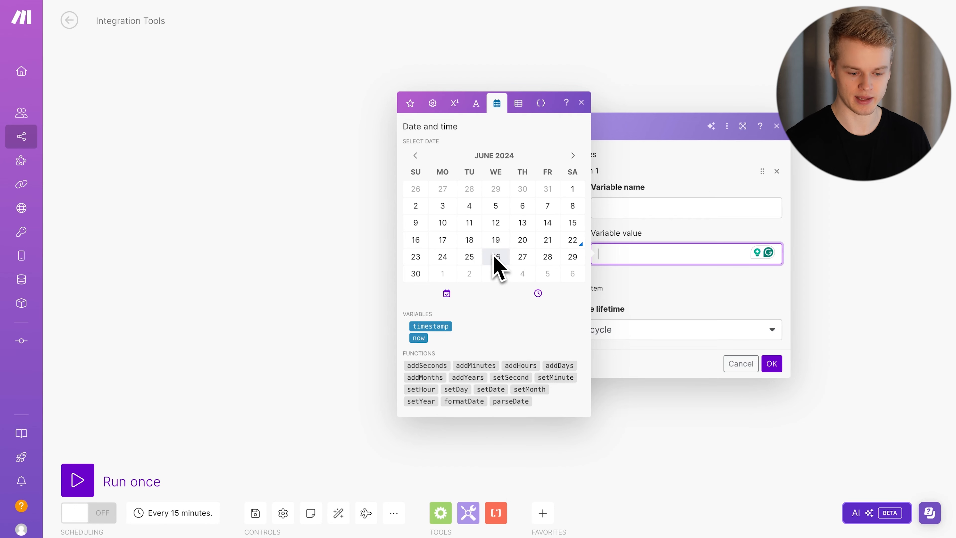
{"action": "left_click", "coordinate": [527, 223]}
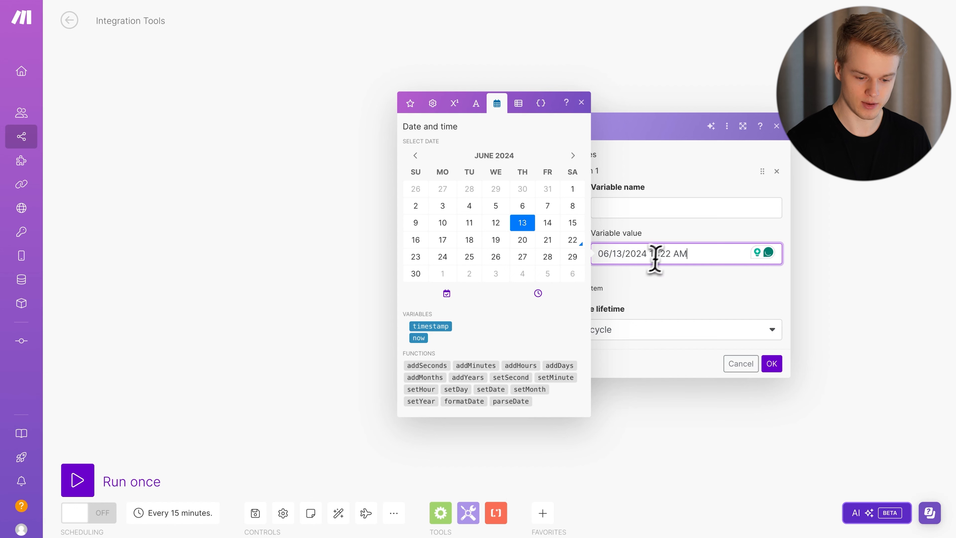
{"action": "left_click_drag", "start_coordinate": [646, 253], "coordinate": [598, 256]}
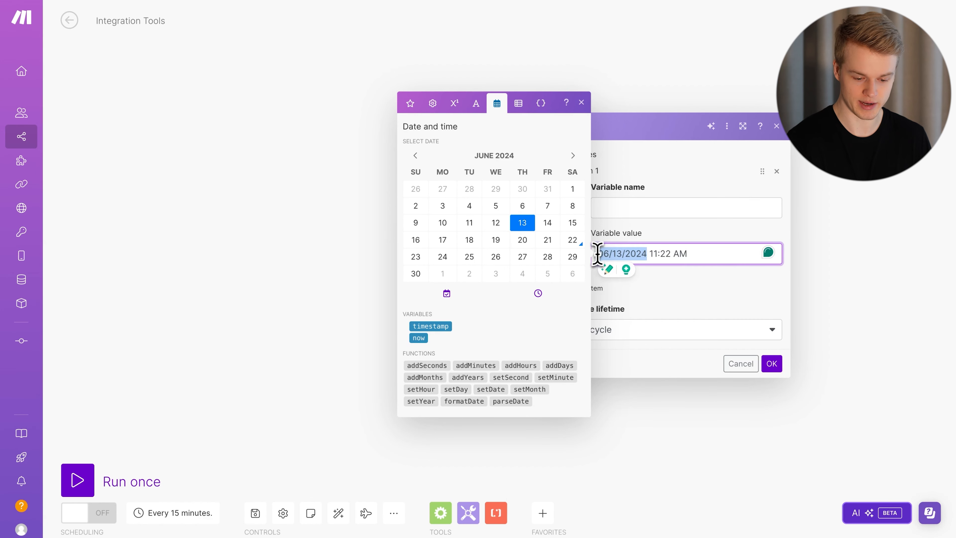
{"action": "left_click", "coordinate": [648, 258]}
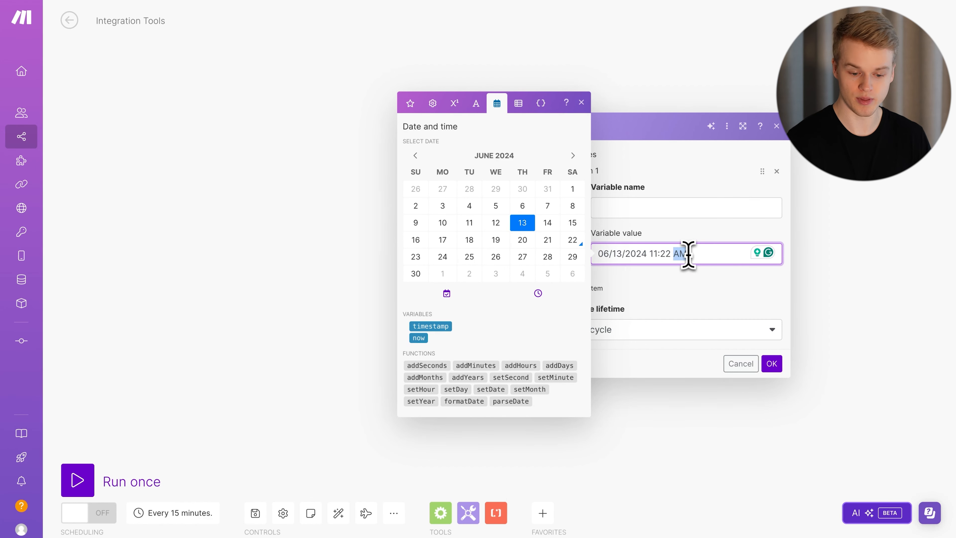
{"action": "left_click", "coordinate": [633, 207]}
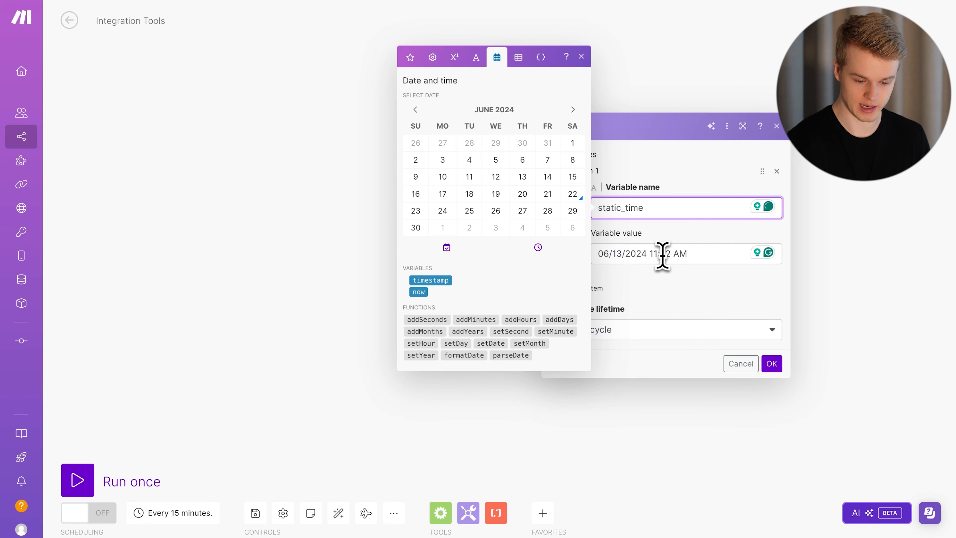
{"action": "left_click", "coordinate": [771, 363]}
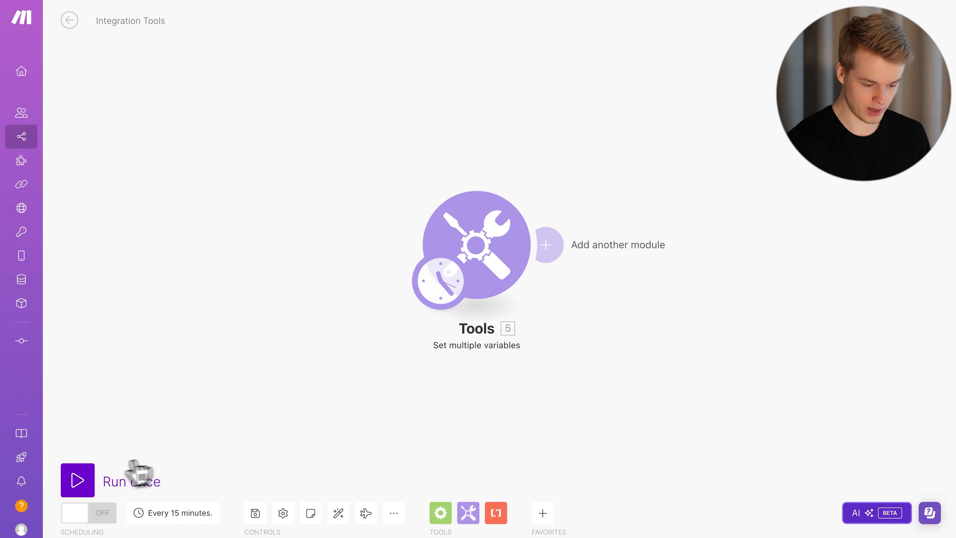
Step: Run the scenario once and inspect the static_time value in the Tools module's output
{"action": "left_click", "coordinate": [78, 479]}
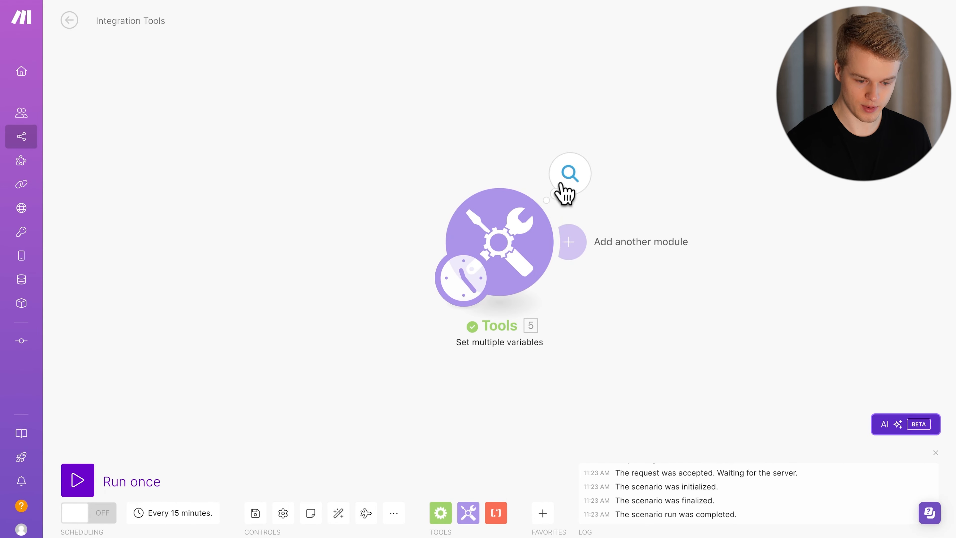
{"action": "left_click", "coordinate": [568, 177]}
{"action": "left_click_drag", "start_coordinate": [750, 226], "coordinate": [682, 227]}
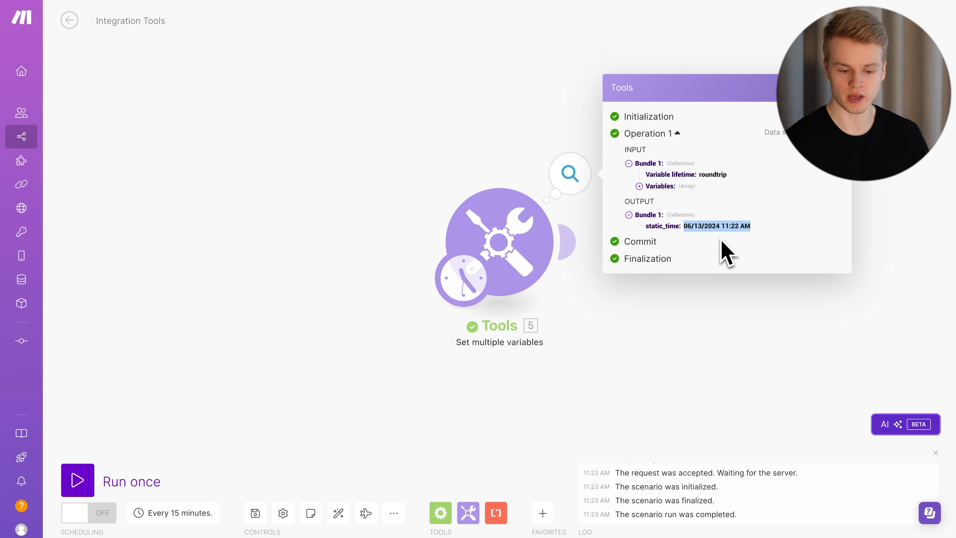
Step: Add a second variable named timestamp to the Tools module, using the built-in timestamp variable as its value, and save
{"action": "left_click", "coordinate": [512, 241]}
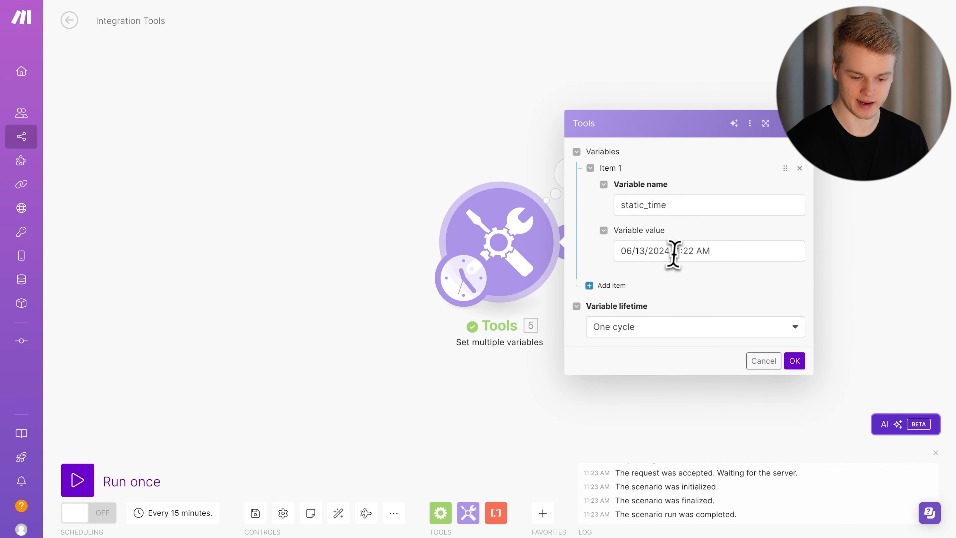
{"action": "left_click", "coordinate": [686, 253]}
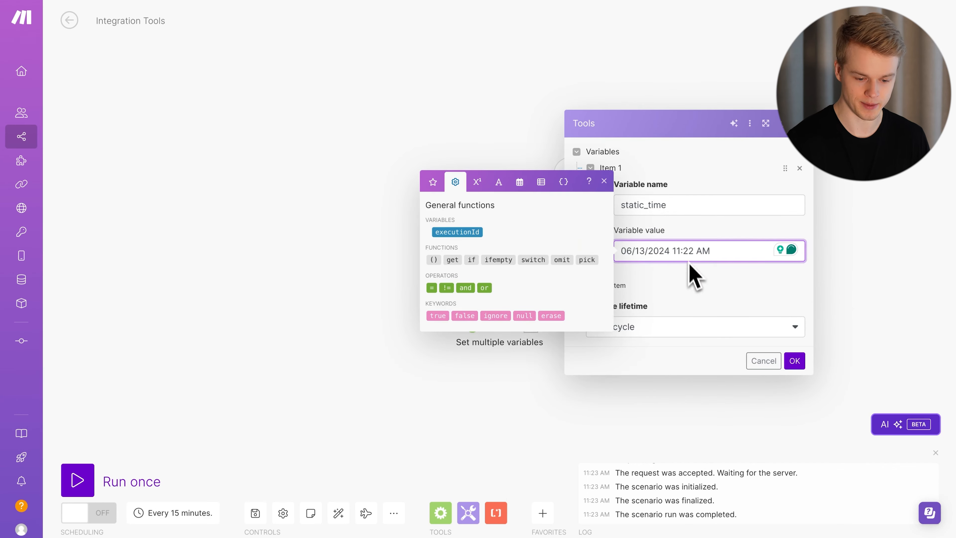
{"action": "left_click", "coordinate": [617, 286]}
{"action": "left_click", "coordinate": [658, 309]}
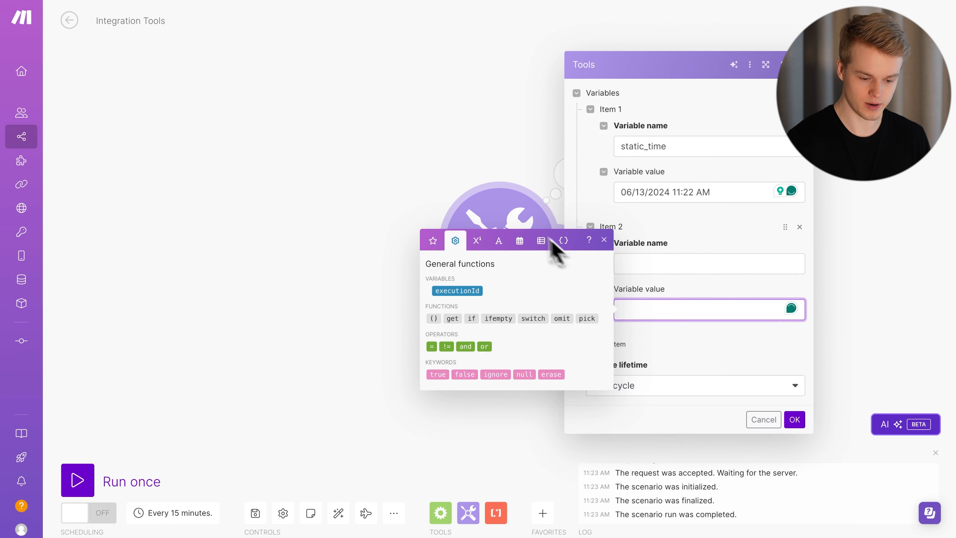
{"action": "left_click", "coordinate": [519, 241]}
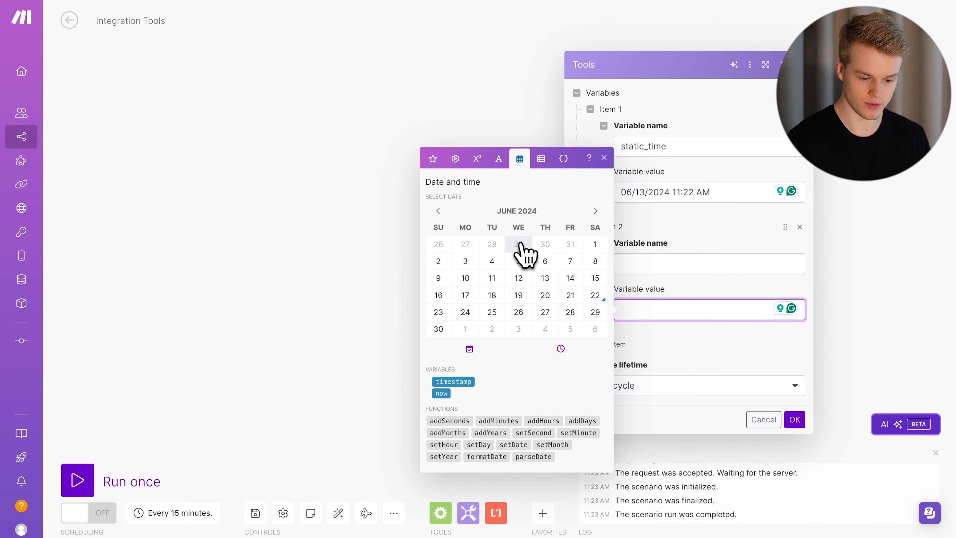
{"action": "left_click", "coordinate": [458, 383]}
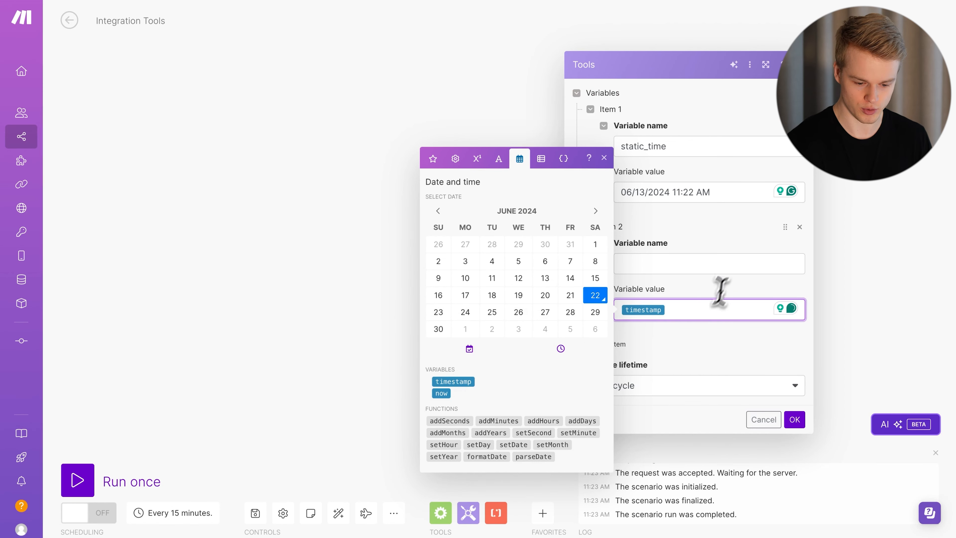
{"action": "left_click", "coordinate": [706, 265]}
{"action": "type", "text": "timestamp"}
{"action": "left_click", "coordinate": [795, 419]}
Step: Run the scenario once and copy the timestamp value from the Tools module's output
{"action": "left_click", "coordinate": [79, 480]}
{"action": "left_click", "coordinate": [569, 173]}
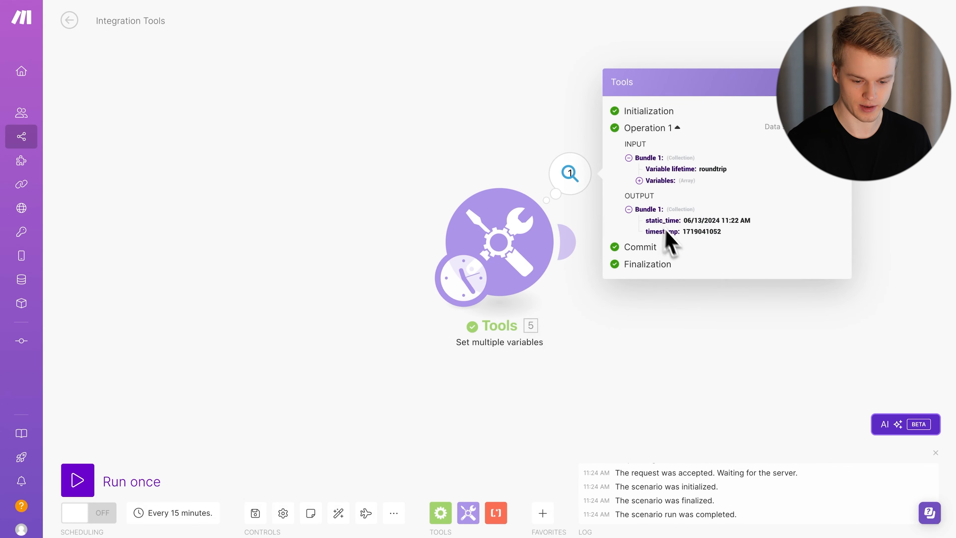
{"action": "left_click_drag", "start_coordinate": [724, 232], "coordinate": [683, 231]}
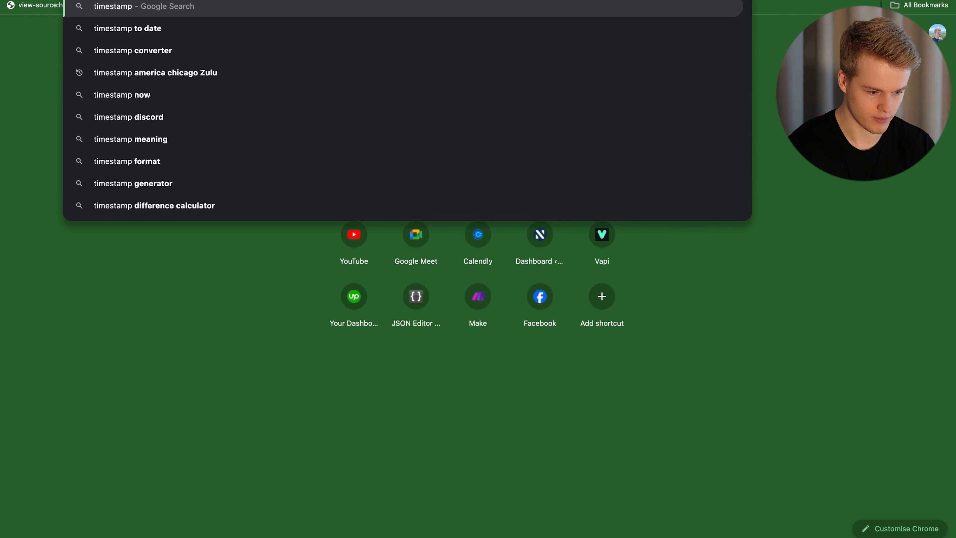
{"action": "key", "text": "Down"}
{"action": "key", "text": "Return"}
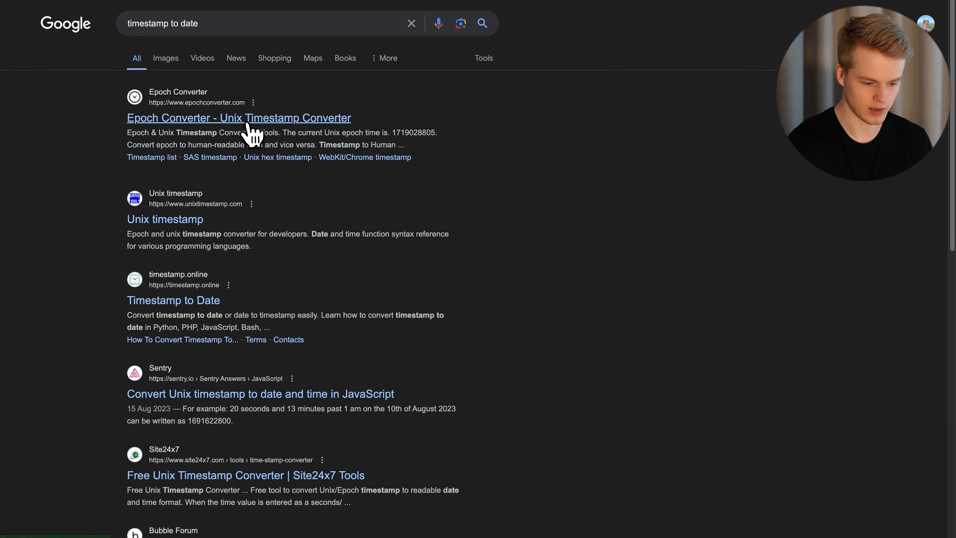
{"action": "left_click", "coordinate": [249, 124]}
{"action": "double_click", "coordinate": [131, 210]}
{"action": "key", "text": "ctrl+v"}
{"action": "key", "text": "Return"}
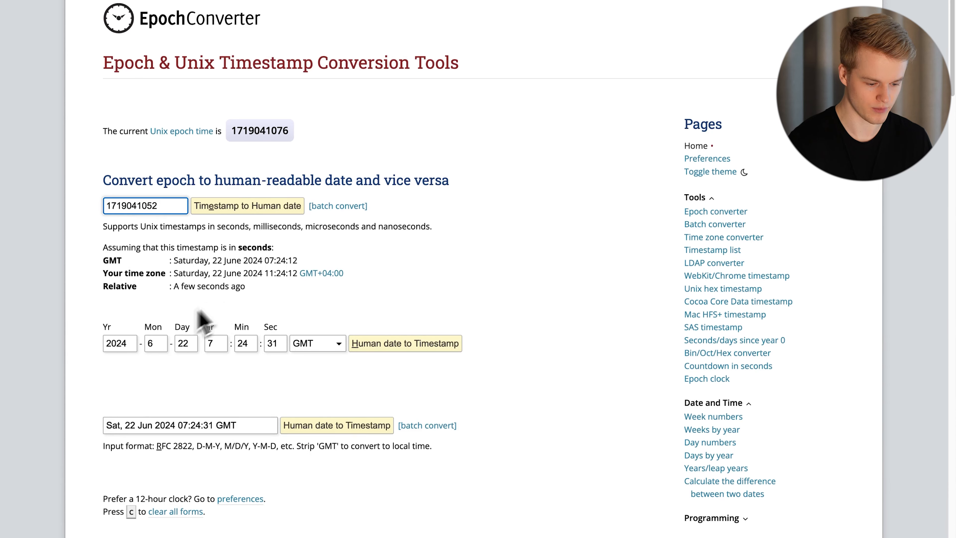
Step: Check the year field and time zone options of the date-to-timestamp form, and switch back to the Make scenario
{"action": "double_click", "coordinate": [113, 343]}
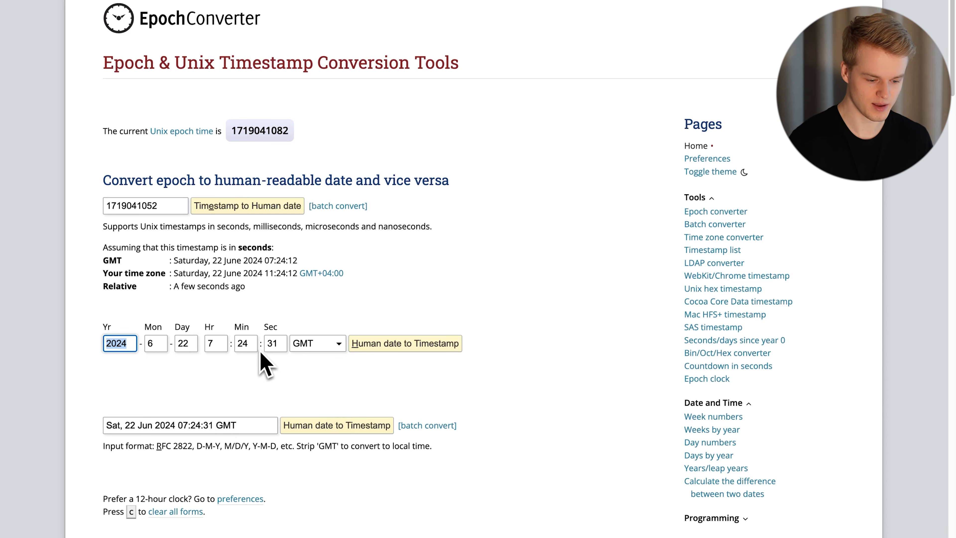
{"action": "left_click", "coordinate": [325, 344]}
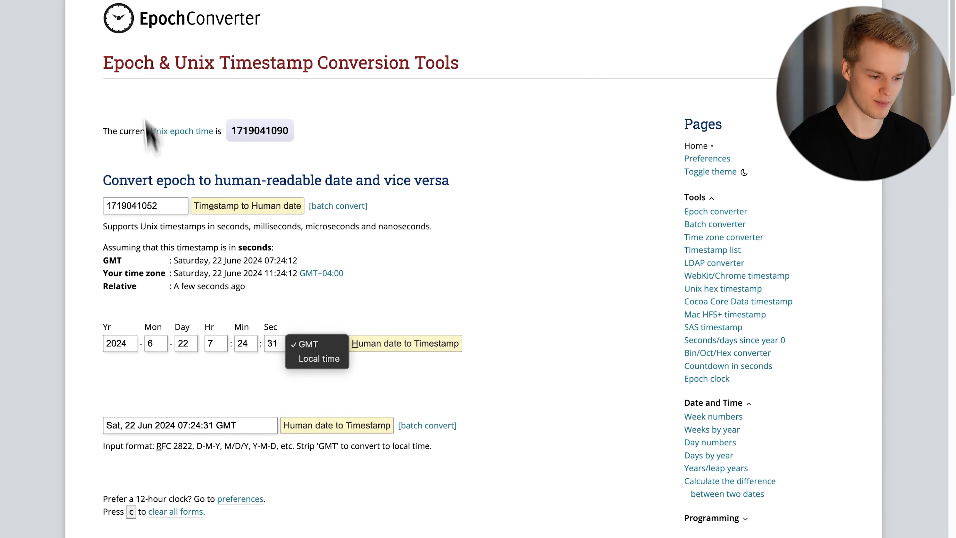
{"action": "left_click", "coordinate": [158, 0]}
{"action": "left_click", "coordinate": [158, 0]}
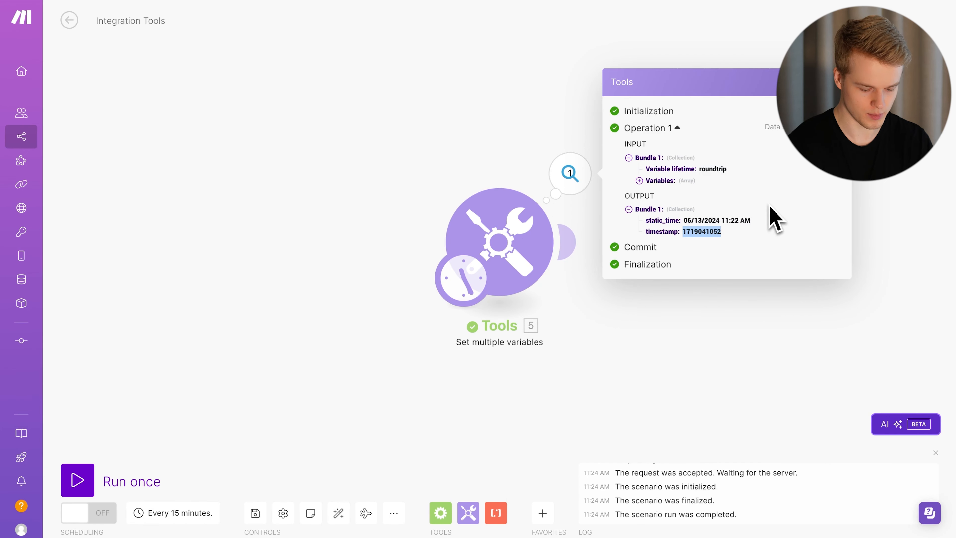
Step: Calculate the number of seconds in a day as 60*60*24 in Alfred and close it
{"action": "key", "text": "alt+space"}
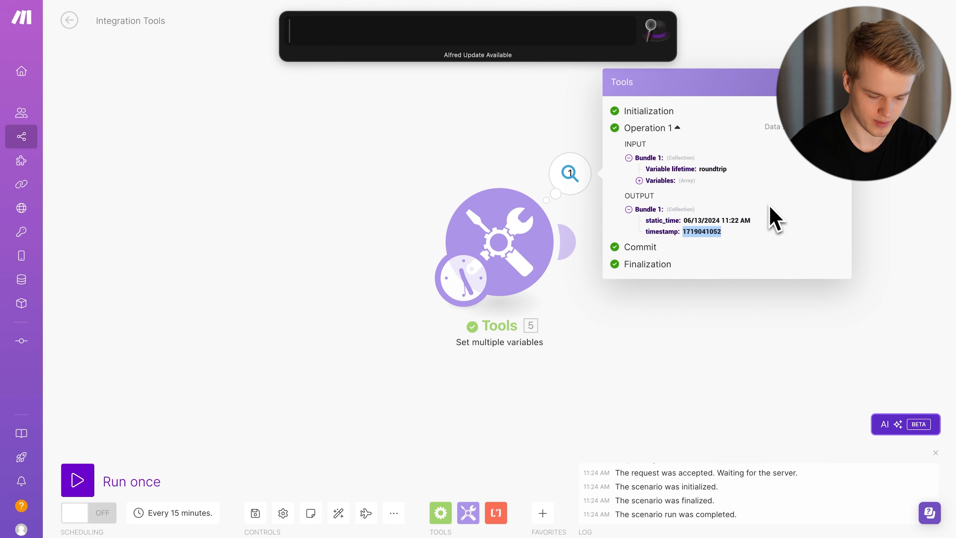
{"action": "type", "text": "60*60"}
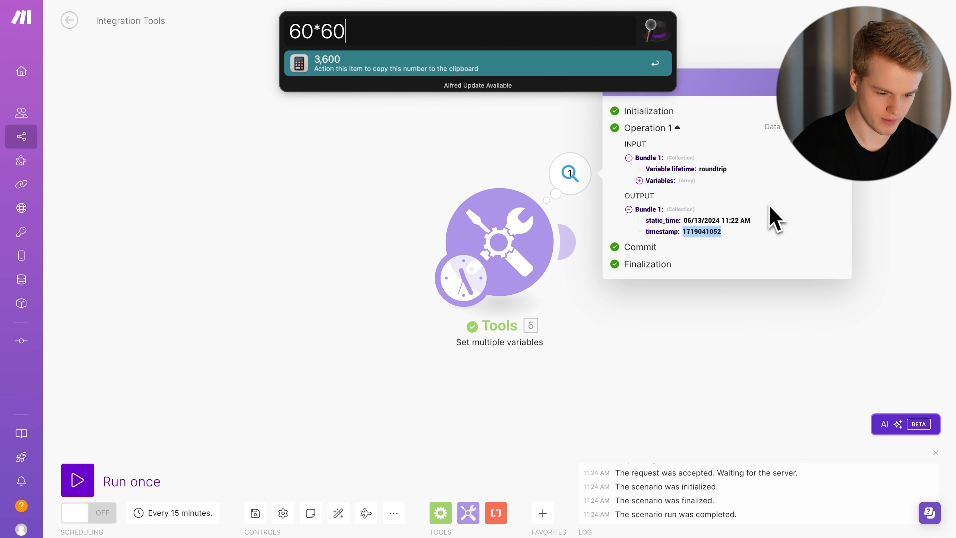
{"action": "type", "text": "*24"}
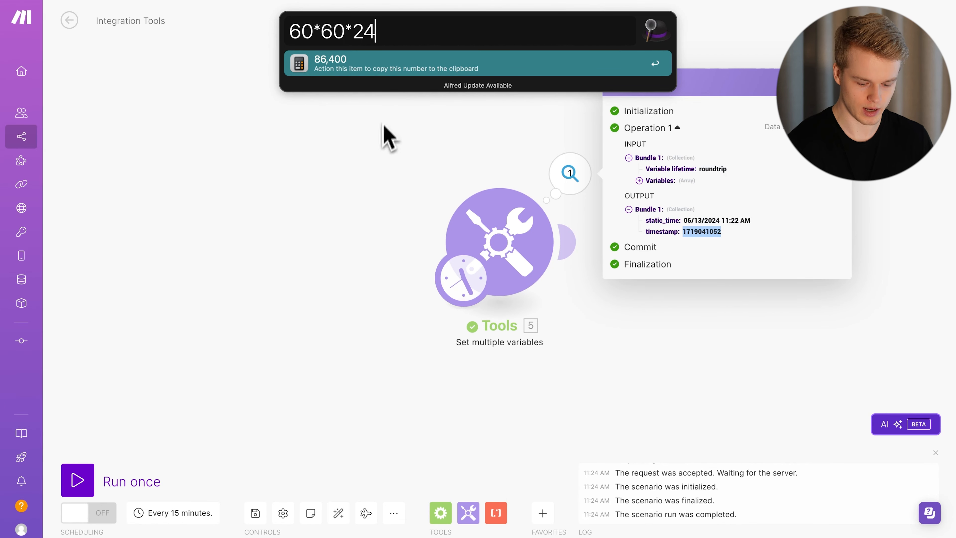
{"action": "key", "text": "Escape"}
Step: Extend the timestamp variable's value to timestamp + 86400 using the math addition operator, and save the module
{"action": "left_click", "coordinate": [461, 251]}
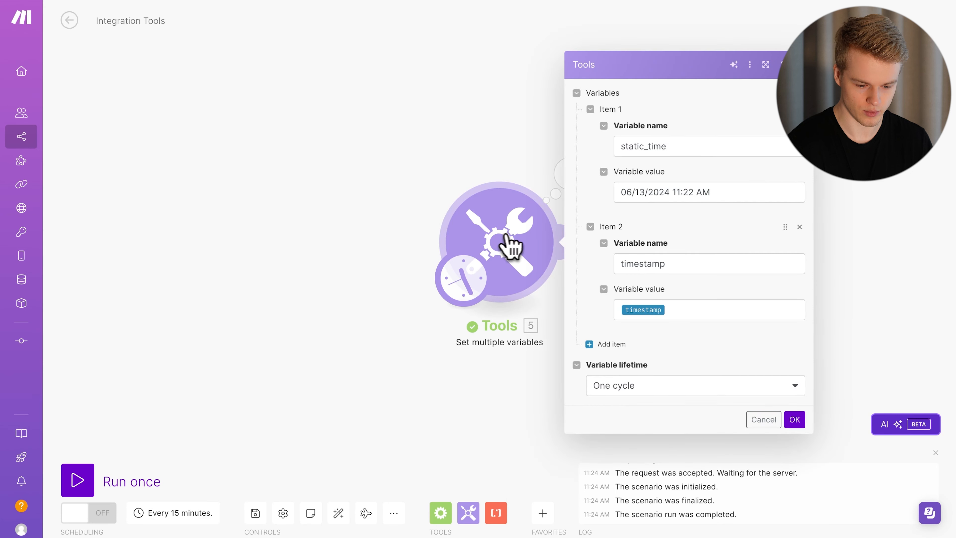
{"action": "left_click", "coordinate": [695, 309]}
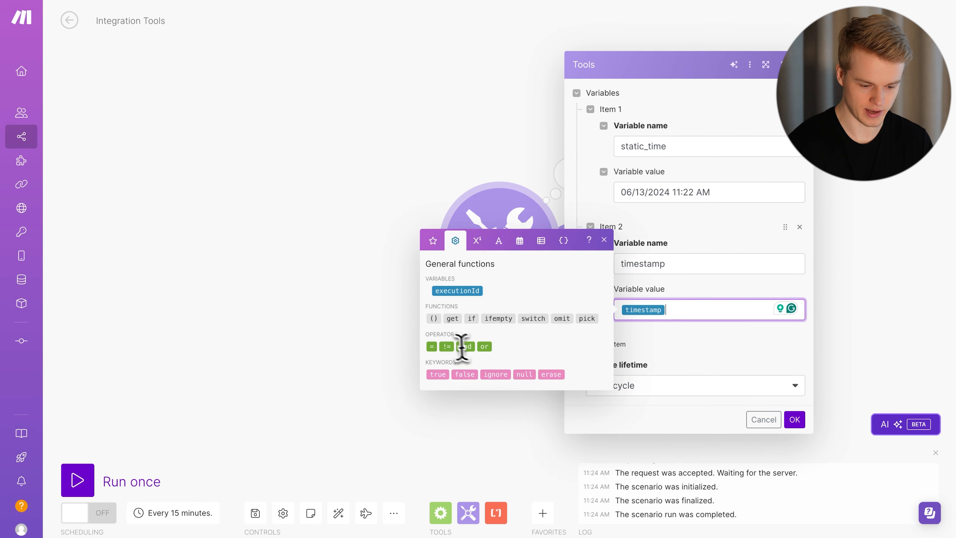
{"action": "left_click", "coordinate": [477, 241]}
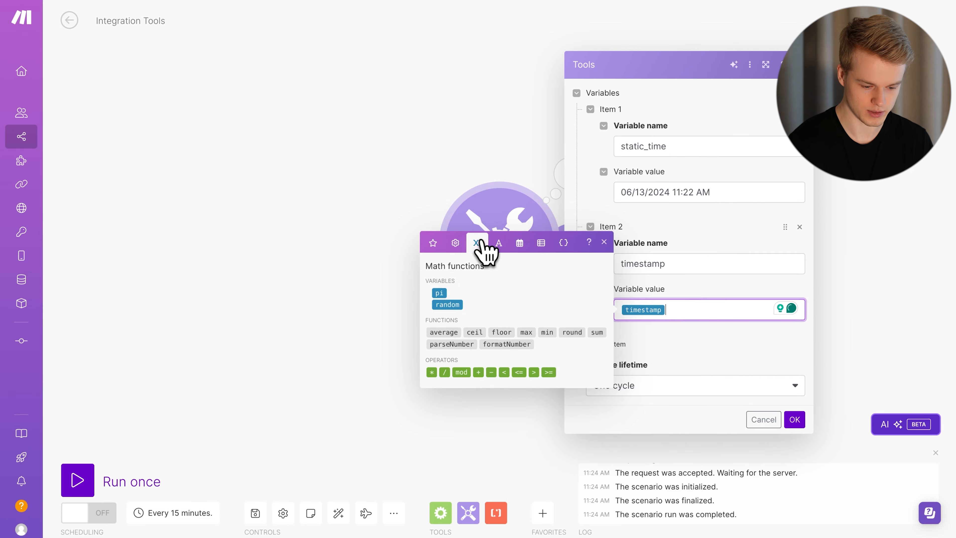
{"action": "left_click", "coordinate": [478, 372]}
{"action": "type", "text": "86400"}
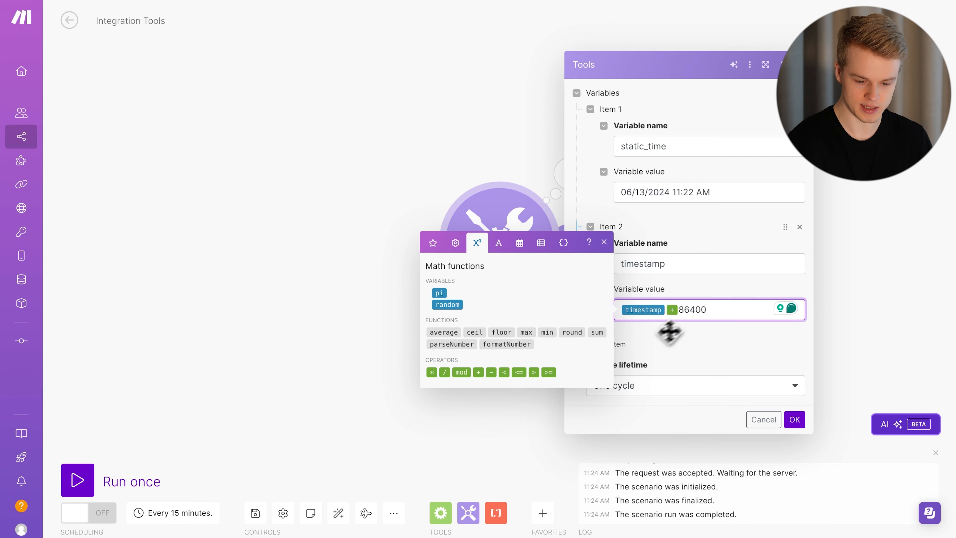
{"action": "left_click", "coordinate": [794, 419]}
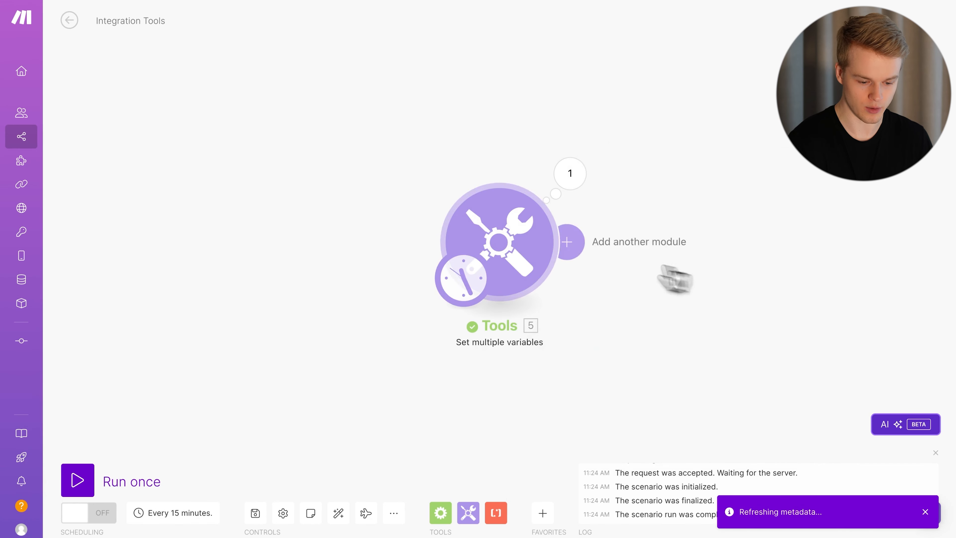
Step: Run the scenario once more and copy the new timestamp value from the module's output
{"action": "left_click", "coordinate": [79, 480]}
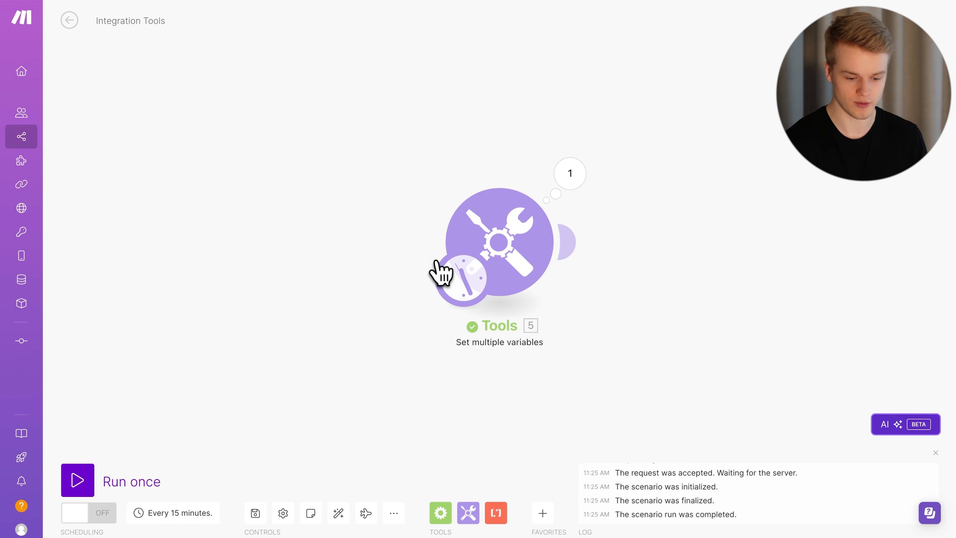
{"action": "left_click", "coordinate": [570, 178]}
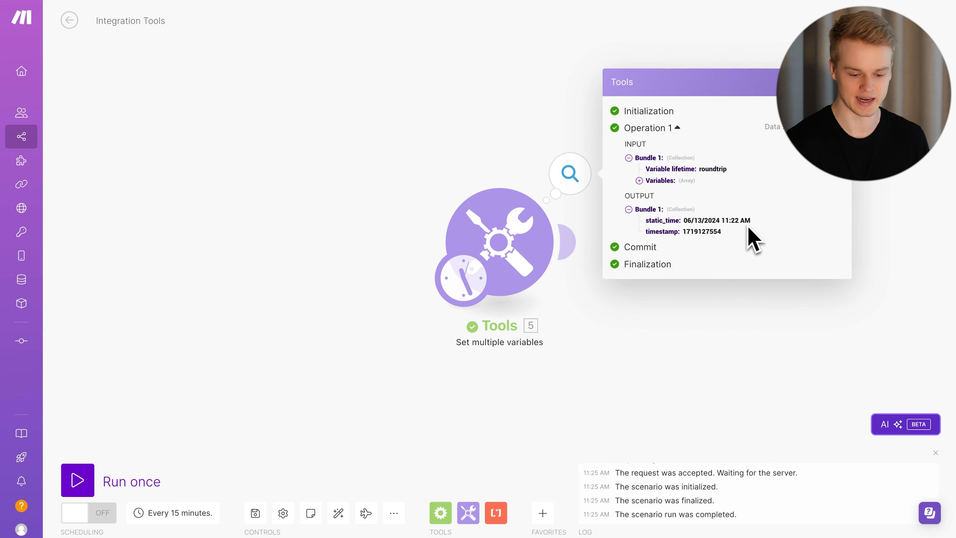
{"action": "double_click", "coordinate": [695, 231]}
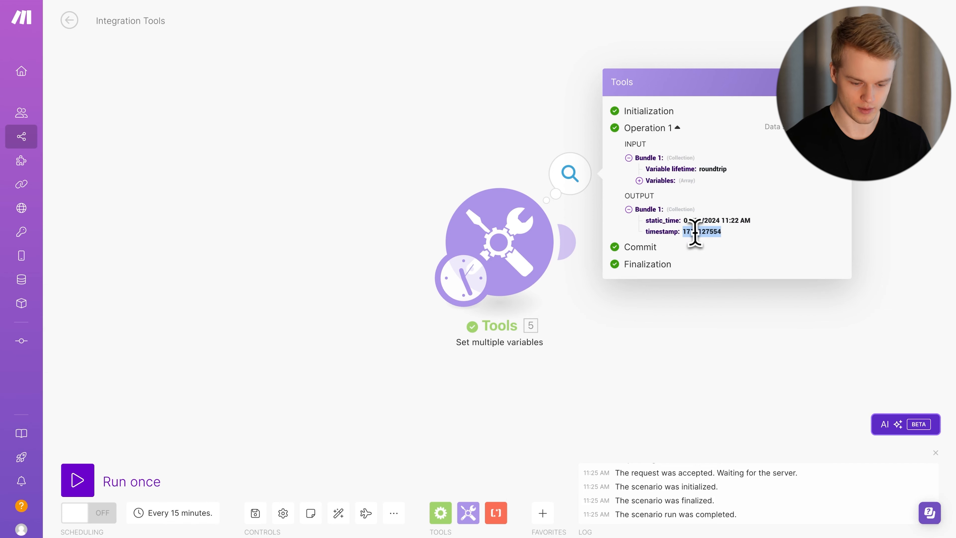
{"action": "left_click", "coordinate": [146, 209]}
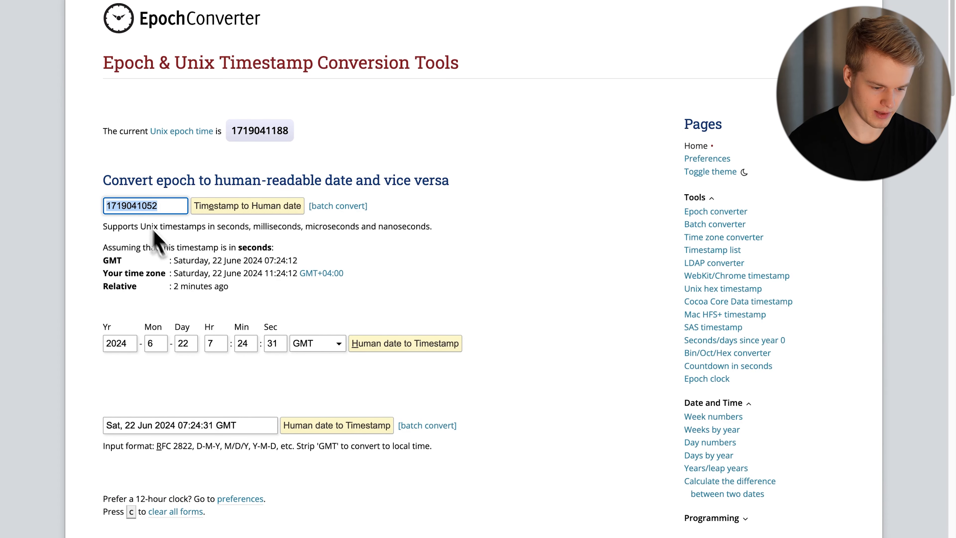
{"action": "left_click_drag", "start_coordinate": [173, 260], "coordinate": [299, 262]}
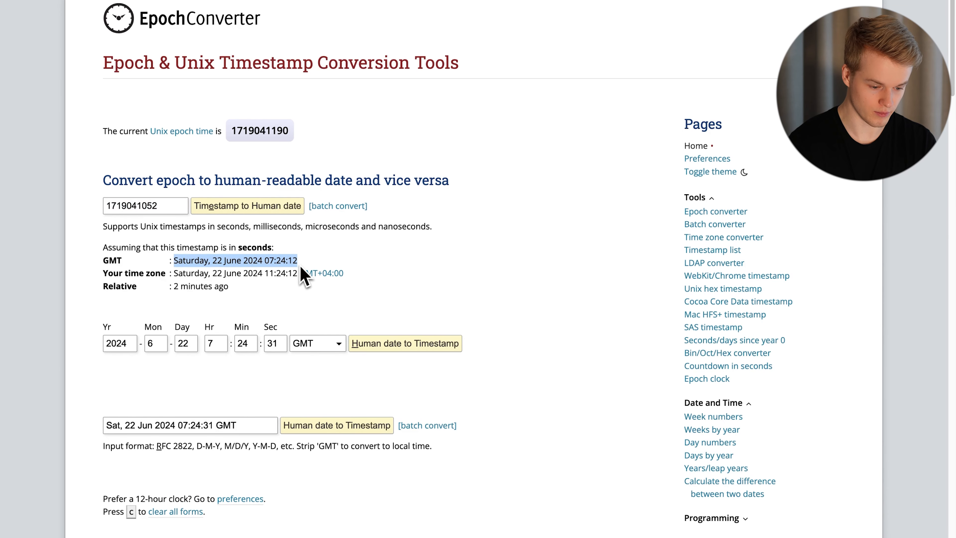
{"action": "double_click", "coordinate": [150, 206]}
{"action": "key", "text": "super+v"}
{"action": "key", "text": "Return"}
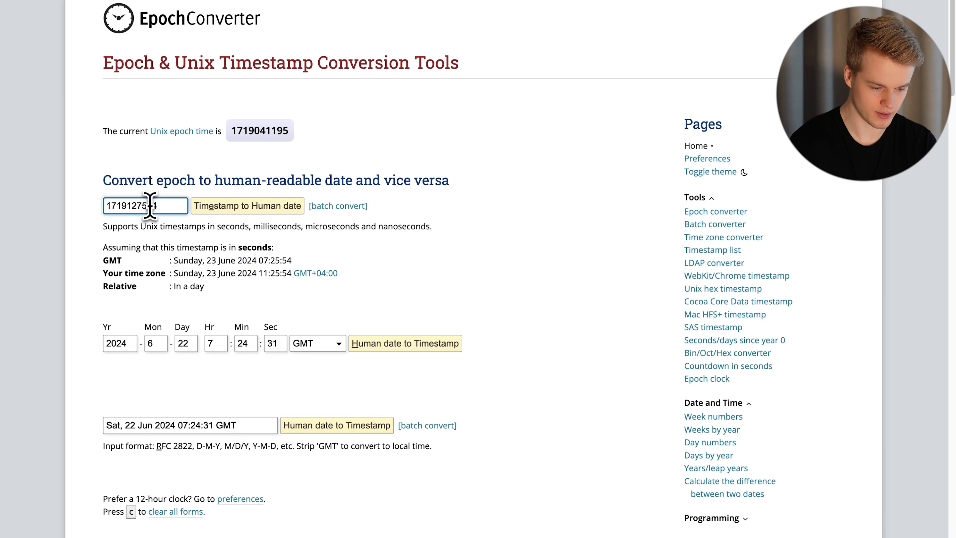
Step: Check the converted GMT date in Epoch Converter and switch back to the Make scenario
{"action": "left_click_drag", "start_coordinate": [174, 260], "coordinate": [256, 260]}
{"action": "left_click", "coordinate": [252, 259]}
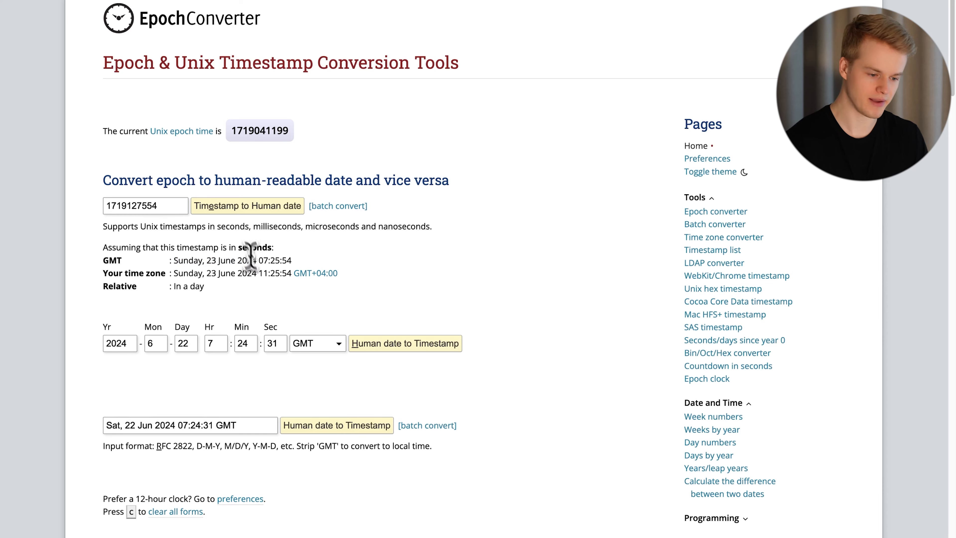
{"action": "left_click", "coordinate": [94, 1]}
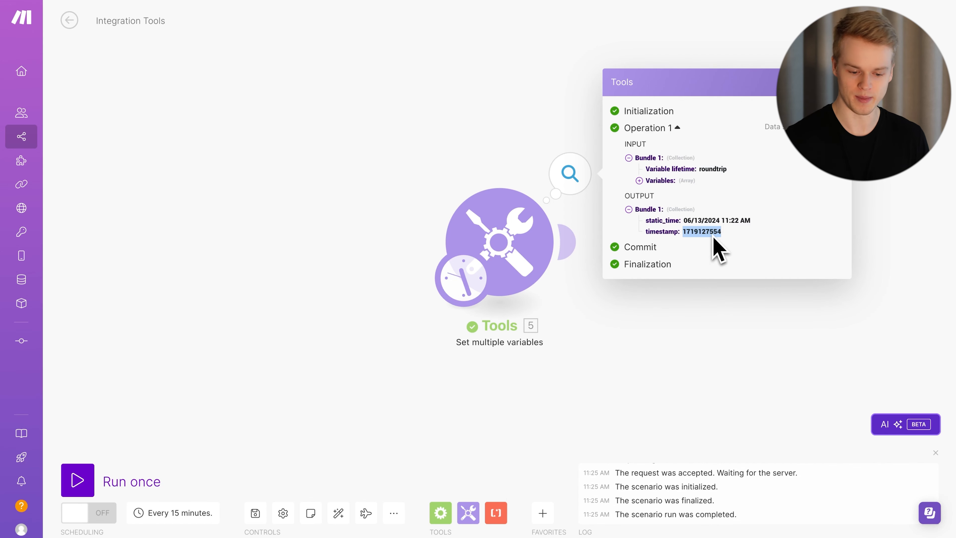
Step: Add a third variable to the Set multiple variables module and set its value to the now date variable
{"action": "left_click", "coordinate": [527, 262]}
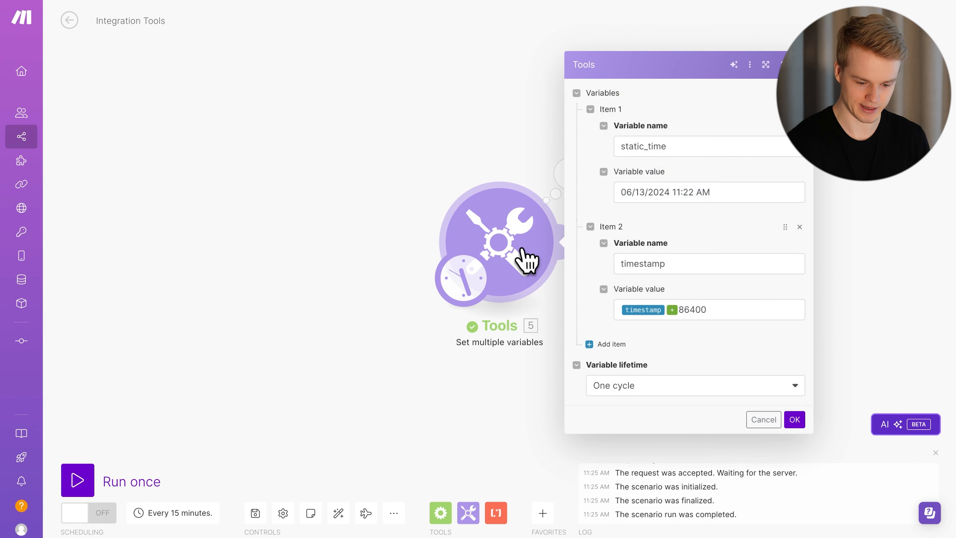
{"action": "left_click", "coordinate": [610, 341]}
{"action": "left_click", "coordinate": [664, 332]}
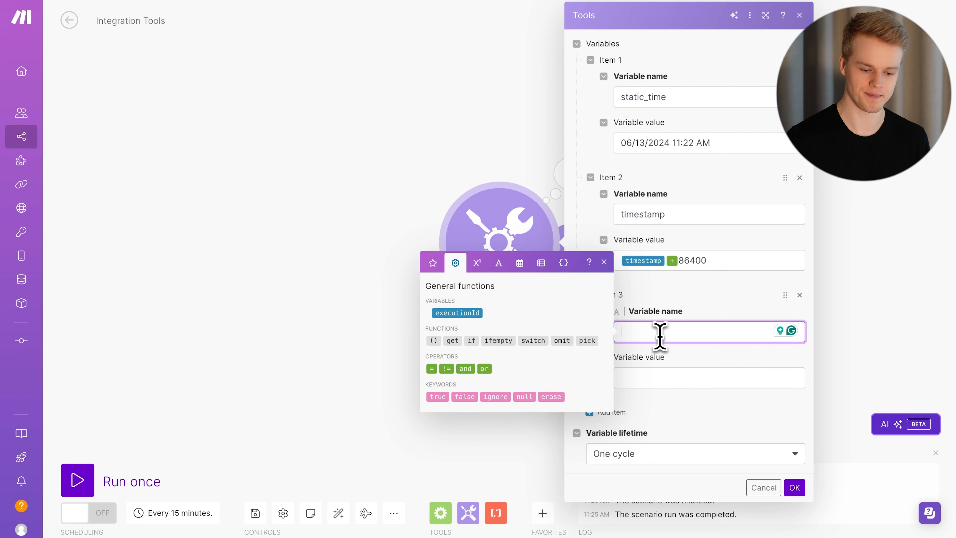
{"action": "left_click", "coordinate": [520, 263]}
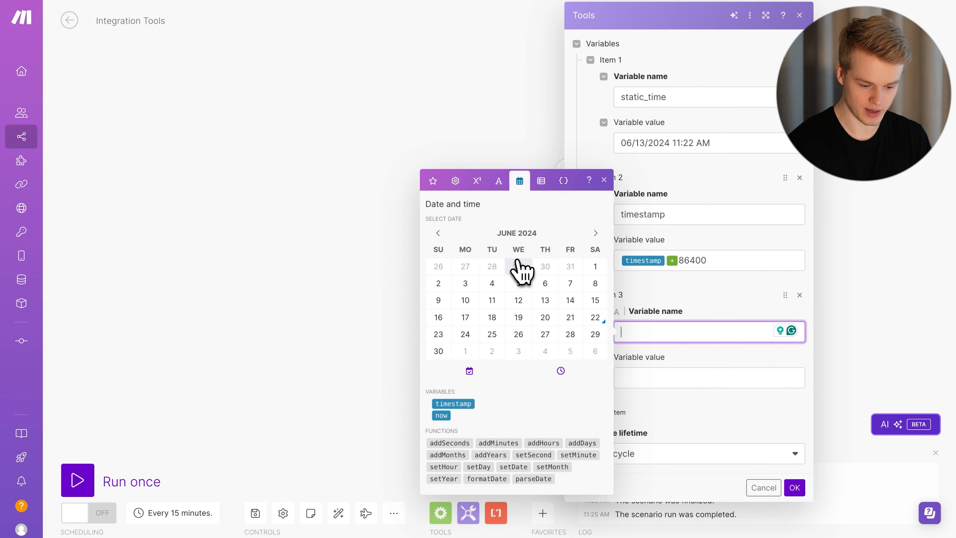
{"action": "left_click", "coordinate": [440, 416]}
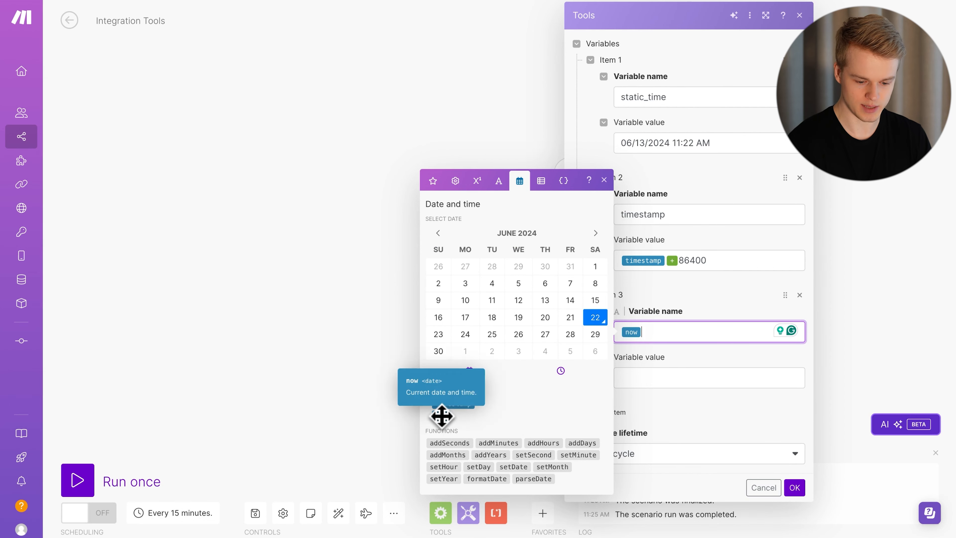
{"action": "key", "text": "BackSpace"}
{"action": "left_click", "coordinate": [686, 373]}
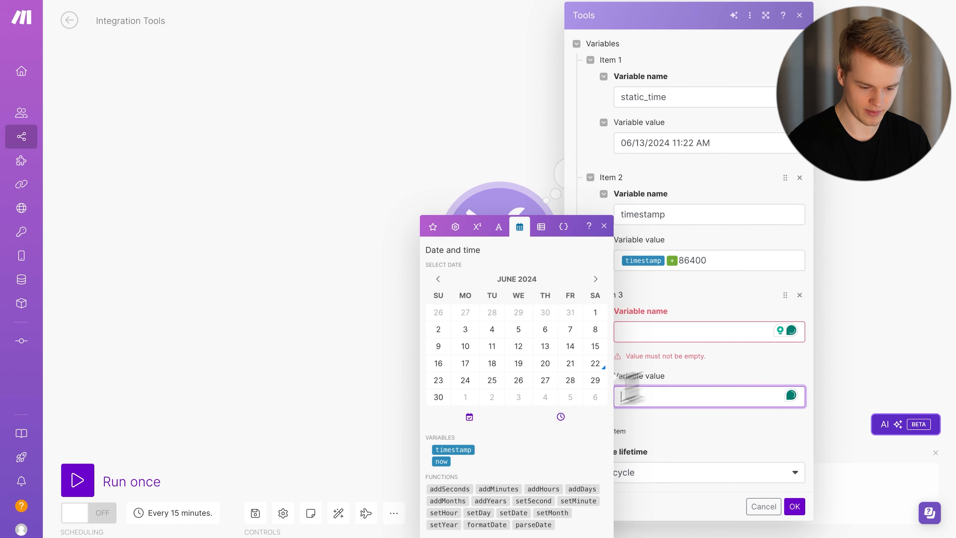
{"action": "left_click", "coordinate": [438, 461]}
Step: Name the third variable date_time_string and save the module
{"action": "left_click", "coordinate": [669, 330]}
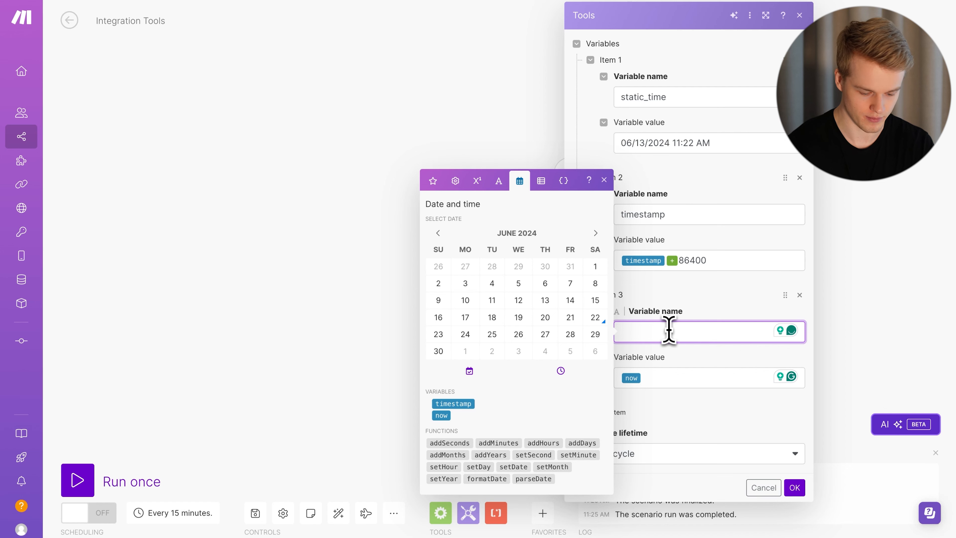
{"action": "type", "text": "date_time_string"}
{"action": "left_click", "coordinate": [794, 487]}
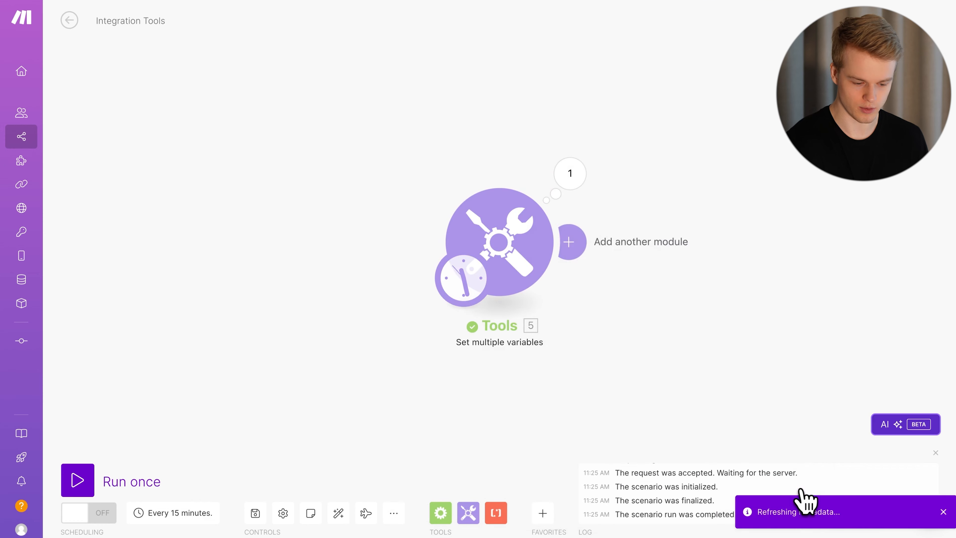
Step: Run the scenario once and examine the date_time_string value in the module's output
{"action": "left_click", "coordinate": [78, 482]}
{"action": "left_click", "coordinate": [569, 174]}
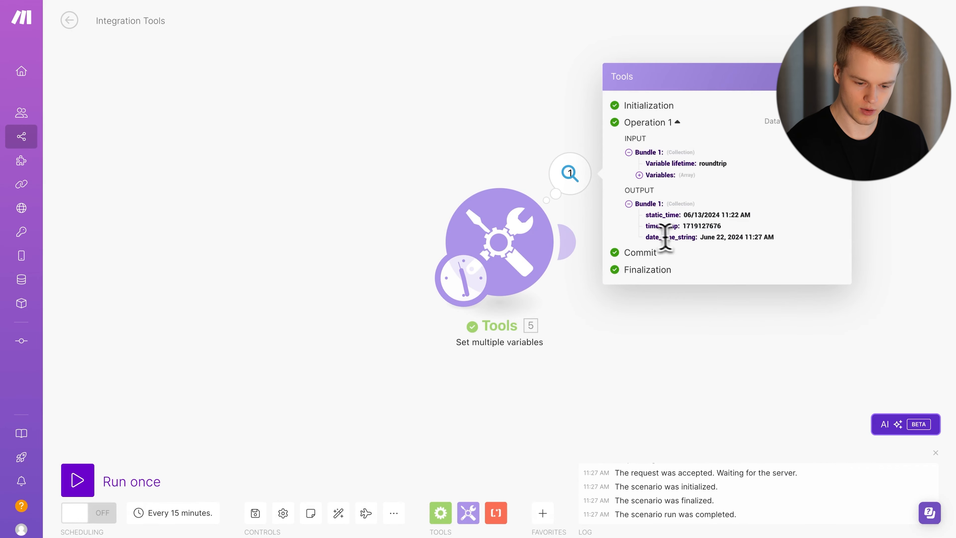
{"action": "left_click_drag", "start_coordinate": [647, 238], "coordinate": [696, 241]}
{"action": "left_click_drag", "start_coordinate": [774, 239], "coordinate": [699, 238]}
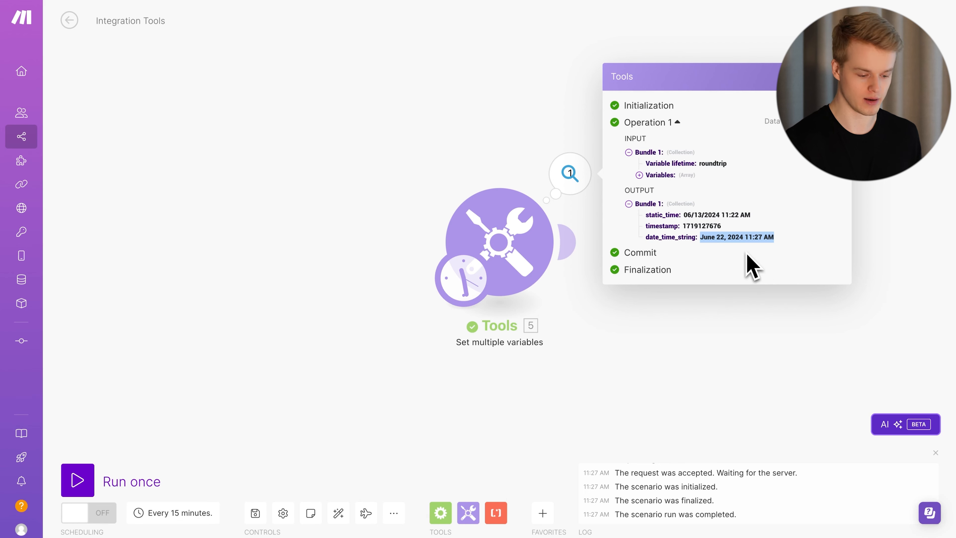
Step: View the raw content of the output bundle, check the date_time_string format and close it
{"action": "mouse_move", "coordinate": [31, 534]}
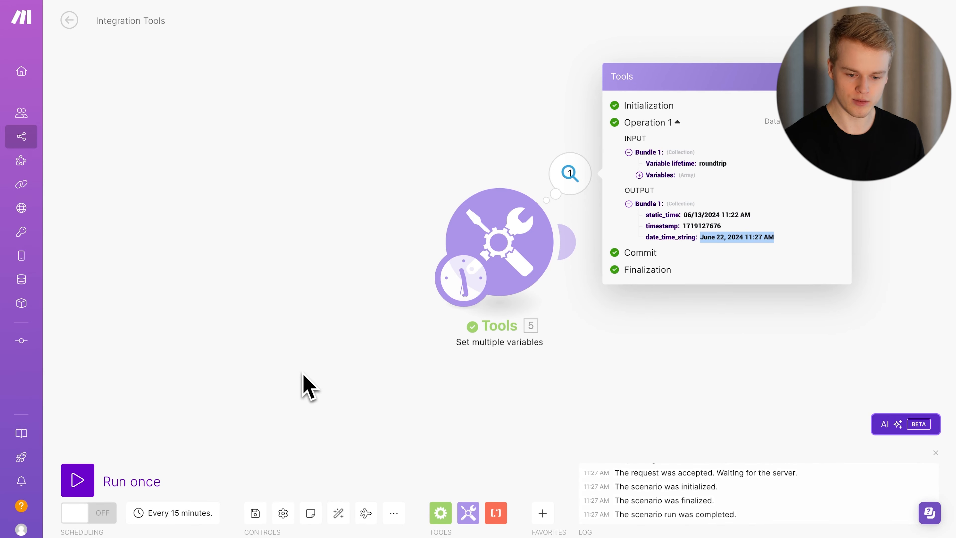
{"action": "left_click", "coordinate": [838, 121]}
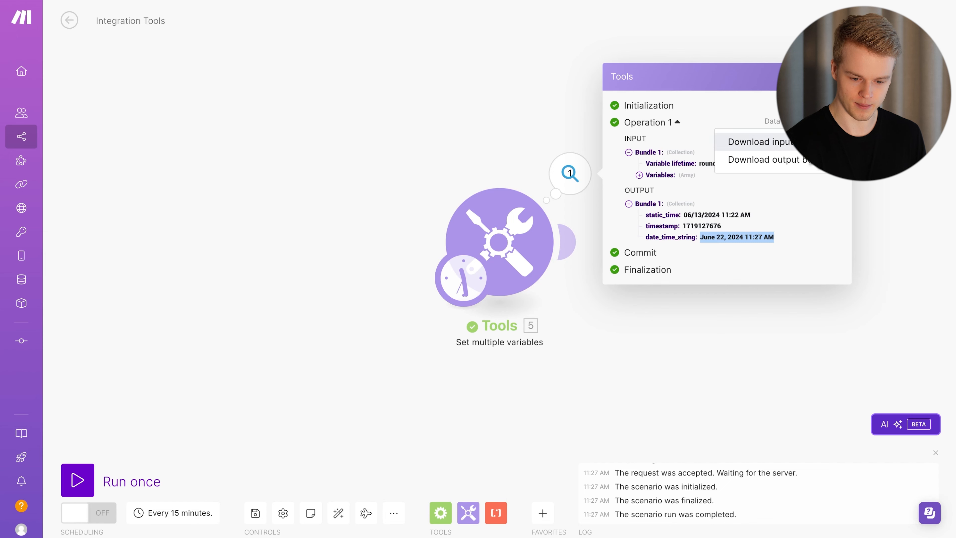
{"action": "left_click", "coordinate": [784, 160]}
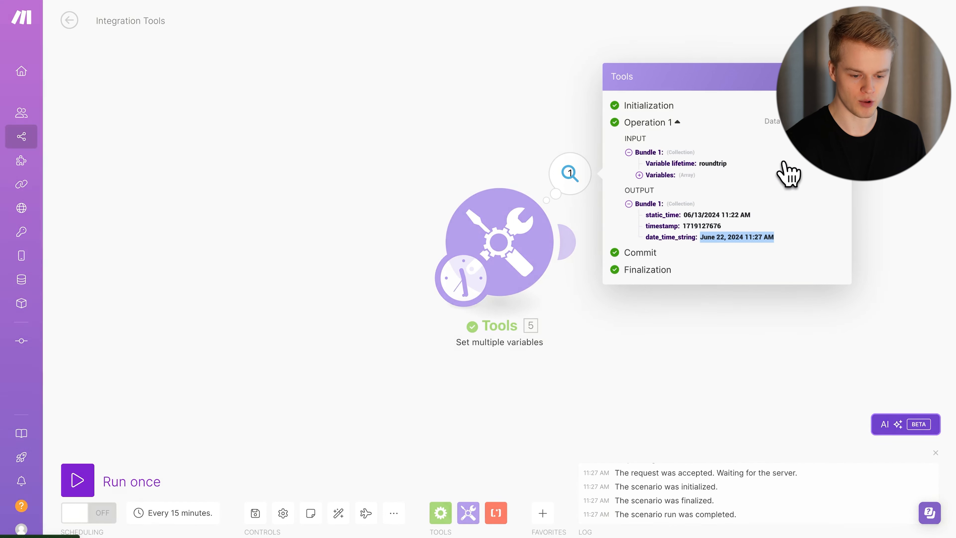
{"action": "left_click", "coordinate": [352, 106]}
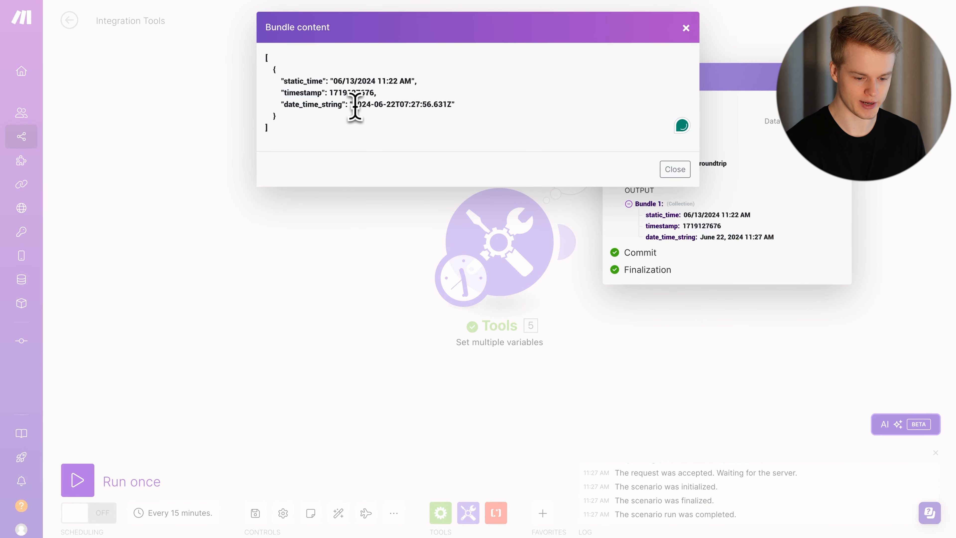
{"action": "left_click", "coordinate": [686, 28]}
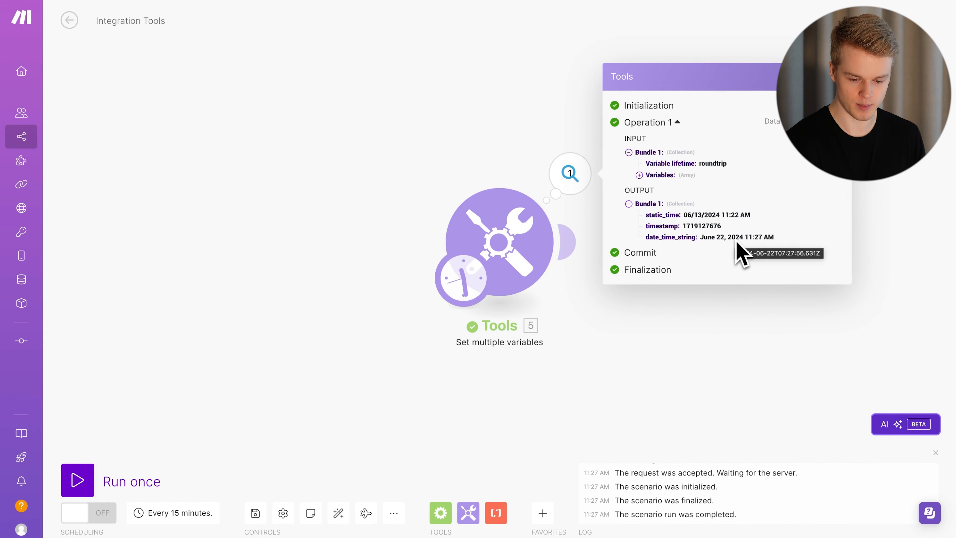
Step: Compare the displayed date_time_string with its raw value by reopening the output bundle's content
{"action": "mouse_move", "coordinate": [740, 241]}
{"action": "left_click", "coordinate": [772, 120]}
{"action": "left_click", "coordinate": [787, 158]}
{"action": "left_click_drag", "start_coordinate": [353, 104], "coordinate": [450, 100]}
{"action": "left_click", "coordinate": [445, 101]}
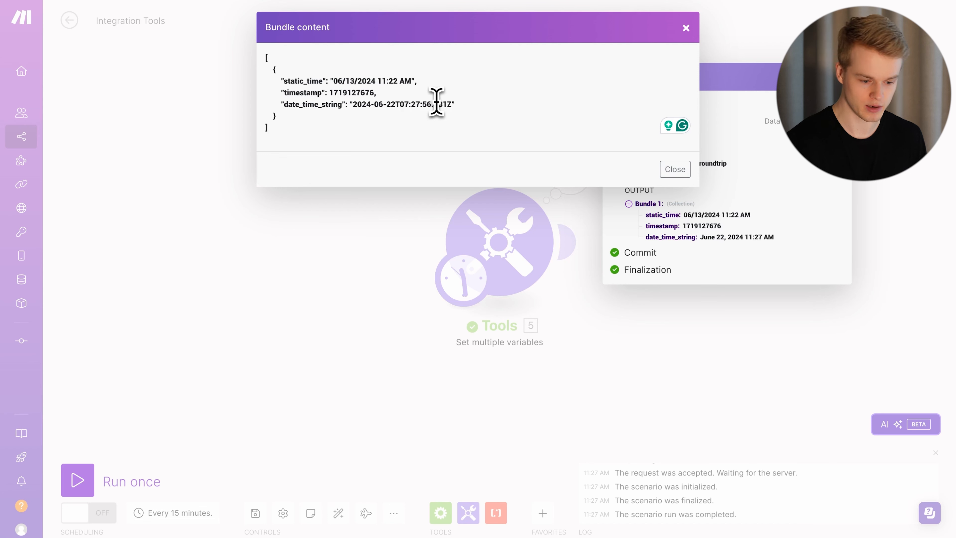
Step: Examine the year, month and day parts of the raw date_time_string and the T separator after them
{"action": "double_click", "coordinate": [361, 106]}
{"action": "double_click", "coordinate": [378, 105]}
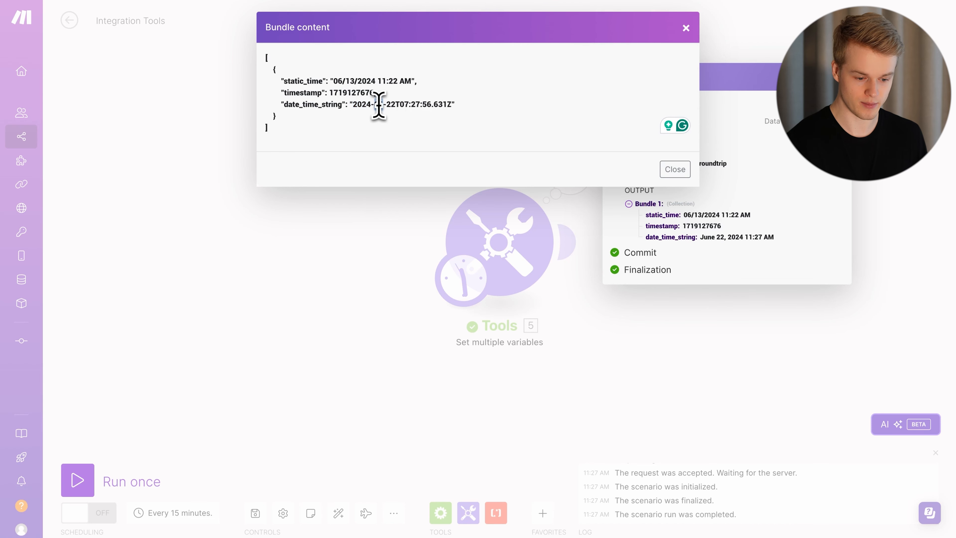
{"action": "double_click", "coordinate": [388, 104]}
{"action": "left_click", "coordinate": [390, 109]}
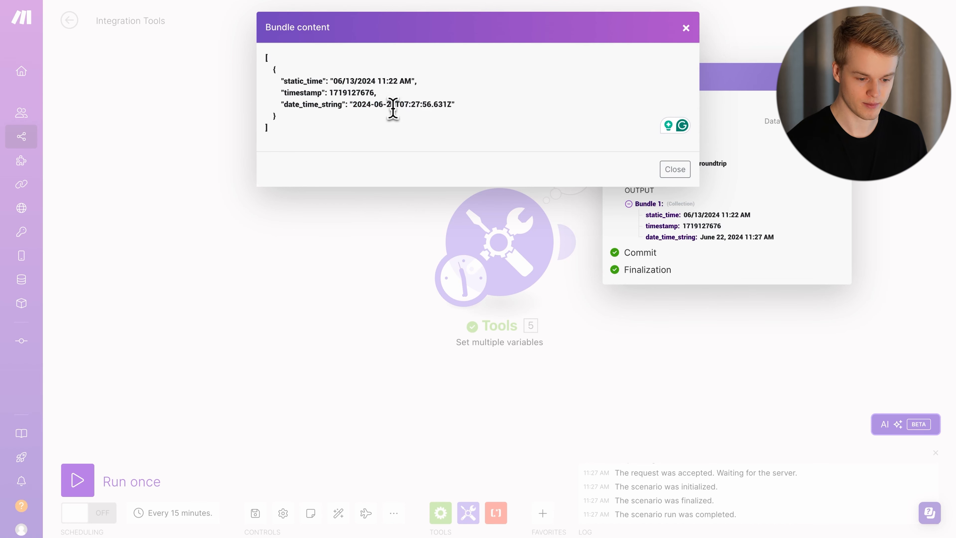
{"action": "left_click_drag", "start_coordinate": [355, 106], "coordinate": [396, 108]}
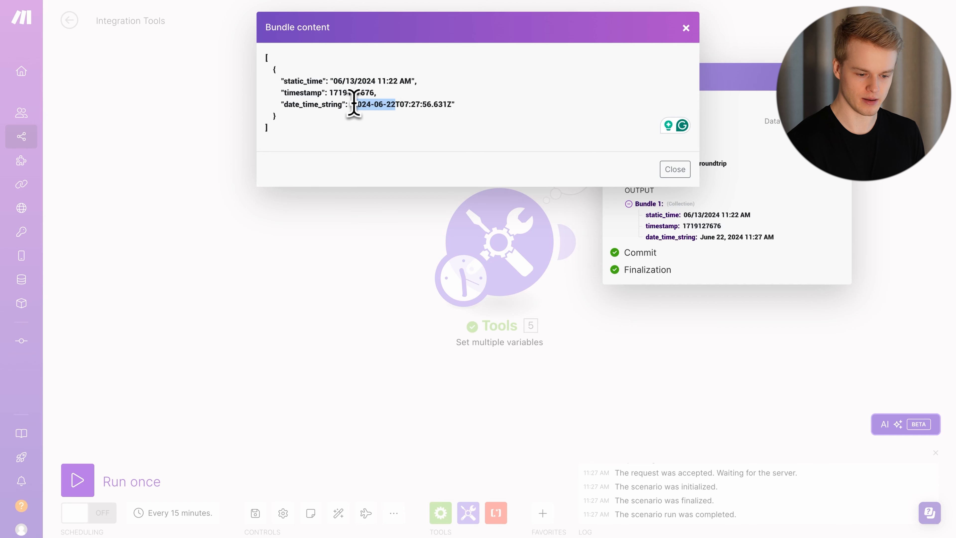
{"action": "left_click_drag", "start_coordinate": [362, 108], "coordinate": [399, 115]}
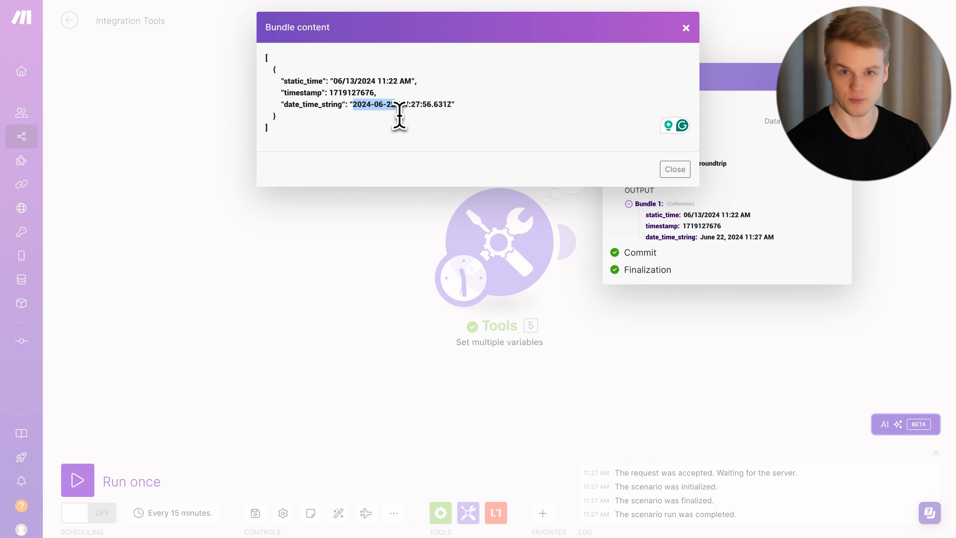
{"action": "left_click_drag", "start_coordinate": [401, 105], "coordinate": [395, 104]}
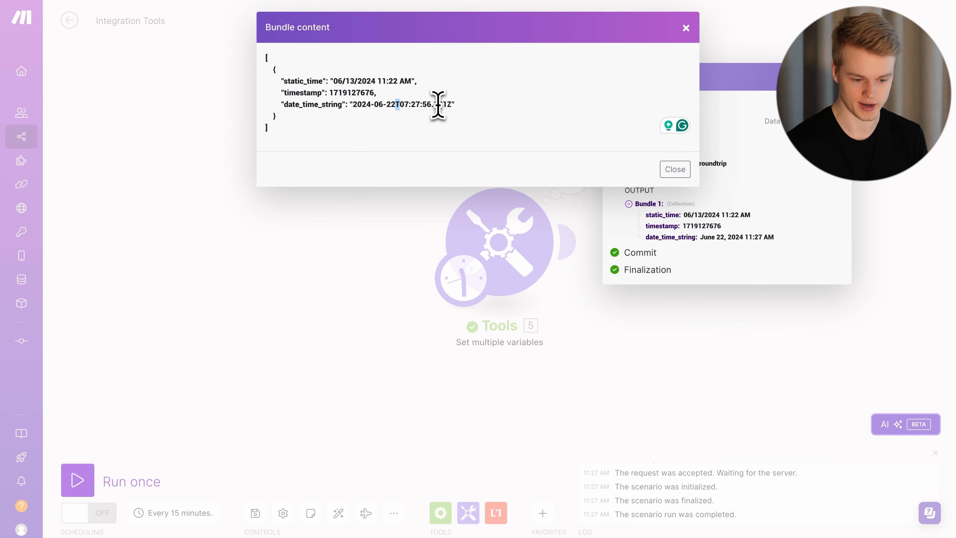
Step: Examine the time, milliseconds and Z suffix of the raw date_time_string, and close the bundle content
{"action": "left_click_drag", "start_coordinate": [401, 104], "coordinate": [437, 106]}
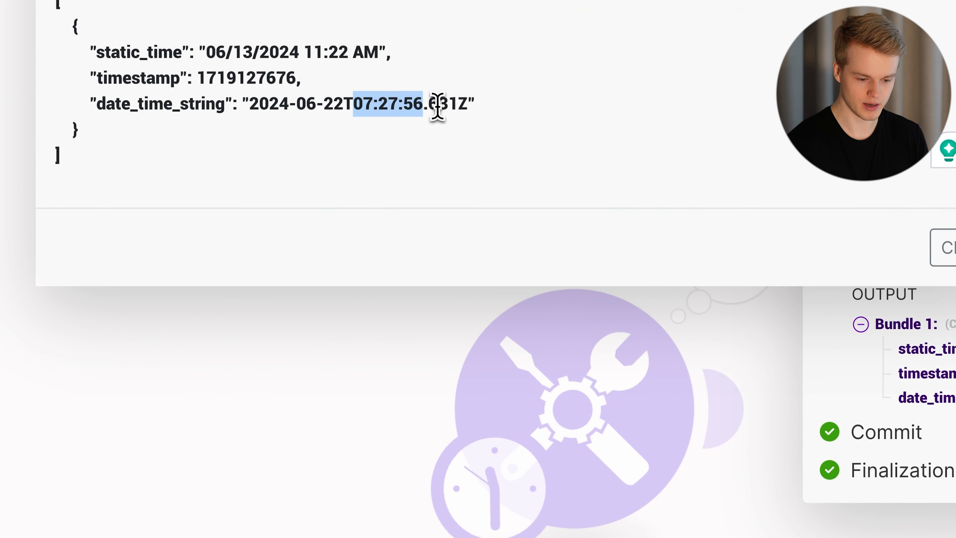
{"action": "left_click", "coordinate": [433, 106]}
{"action": "left_click_drag", "start_coordinate": [424, 106], "coordinate": [456, 101]}
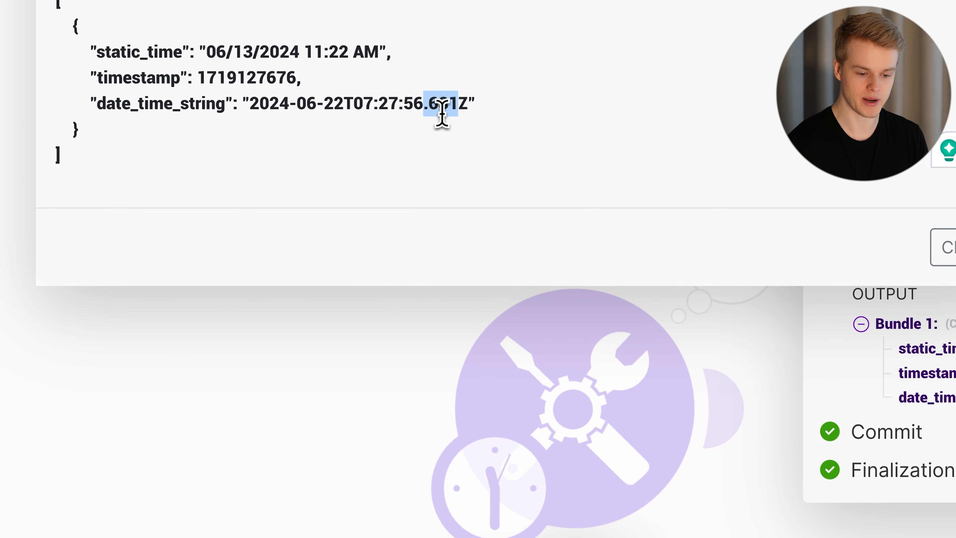
{"action": "left_click", "coordinate": [469, 105]}
{"action": "left_click_drag", "start_coordinate": [469, 105], "coordinate": [460, 103]}
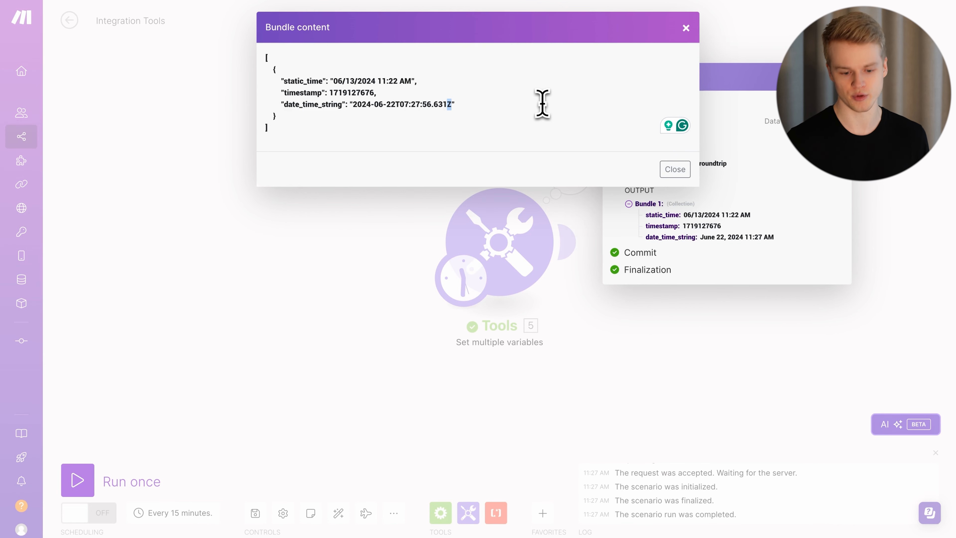
{"action": "left_click", "coordinate": [534, 101]}
{"action": "left_click_drag", "start_coordinate": [450, 107], "coordinate": [350, 106]}
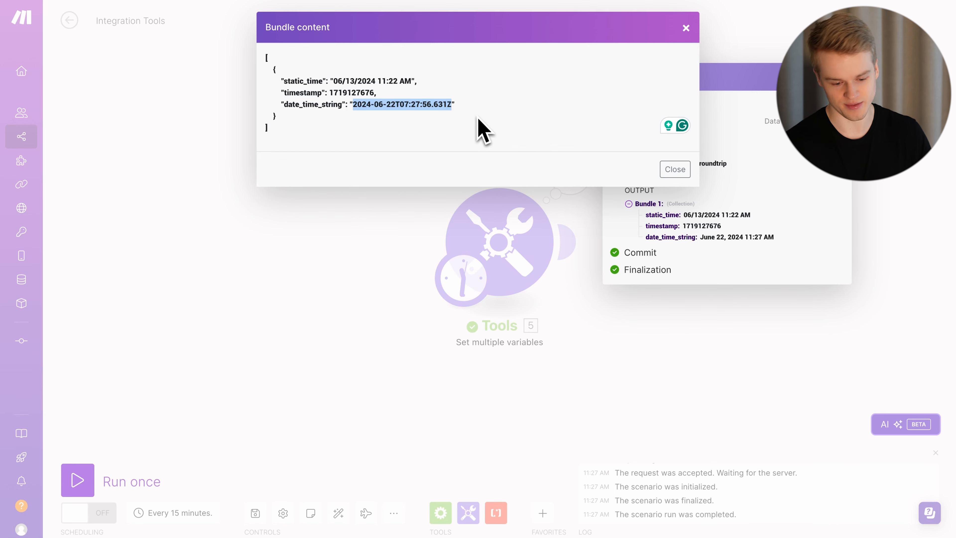
{"action": "left_click", "coordinate": [672, 170]}
Step: Add a fourth variable to the Set multiple variables module and show the date and time functions for its value
{"action": "left_click", "coordinate": [500, 229]}
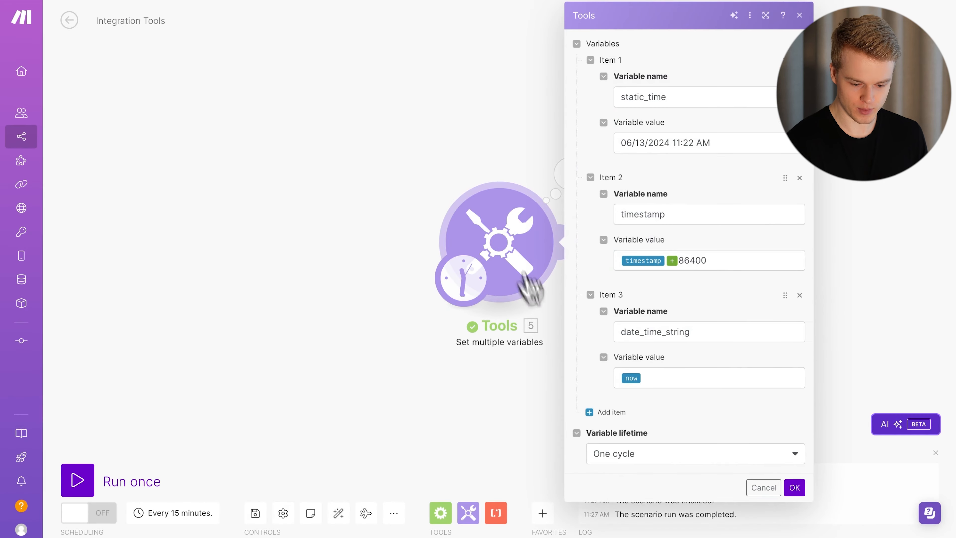
{"action": "left_click", "coordinate": [613, 412]}
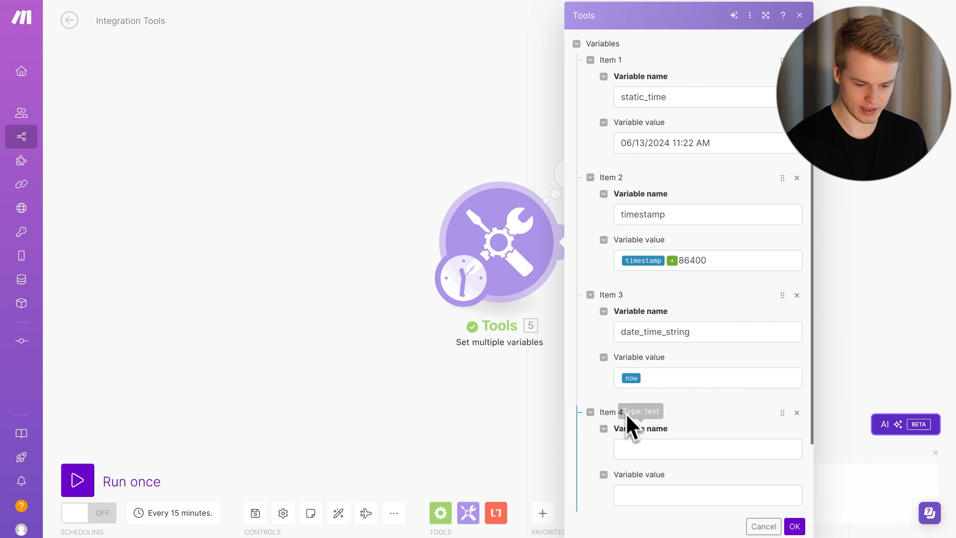
{"action": "left_click", "coordinate": [641, 496]}
{"action": "scroll", "coordinate": [682, 442], "scroll_direction": "down", "scroll_amount": 3}
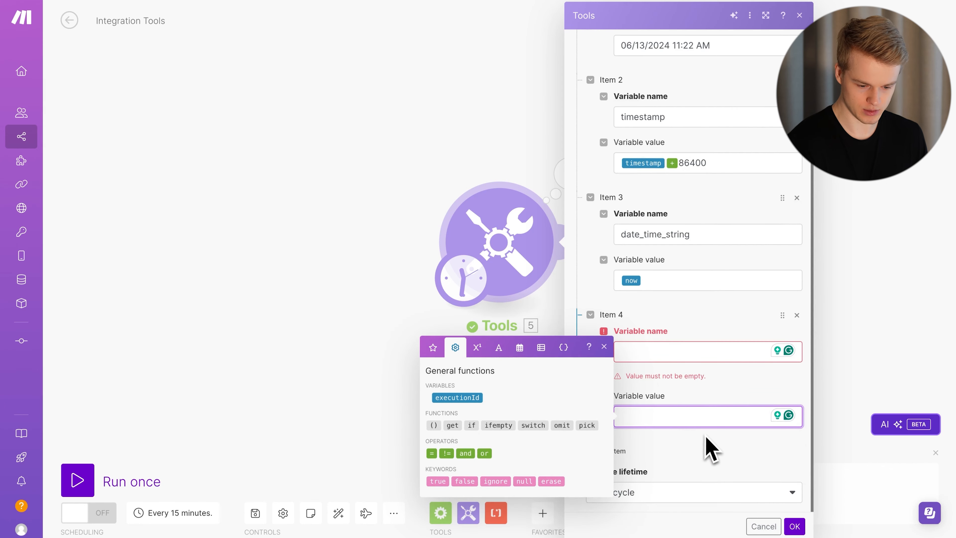
{"action": "left_click", "coordinate": [520, 347]}
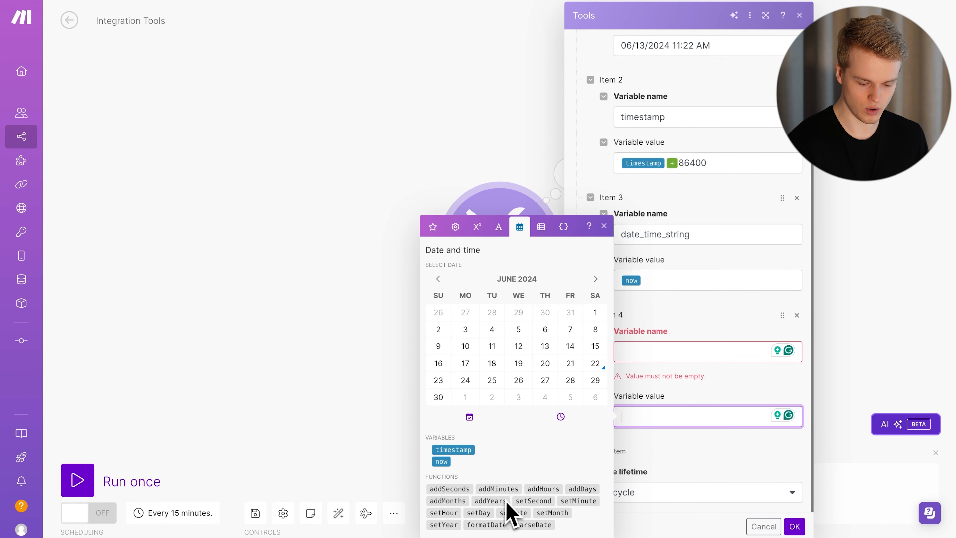
{"action": "mouse_move", "coordinate": [497, 504]}
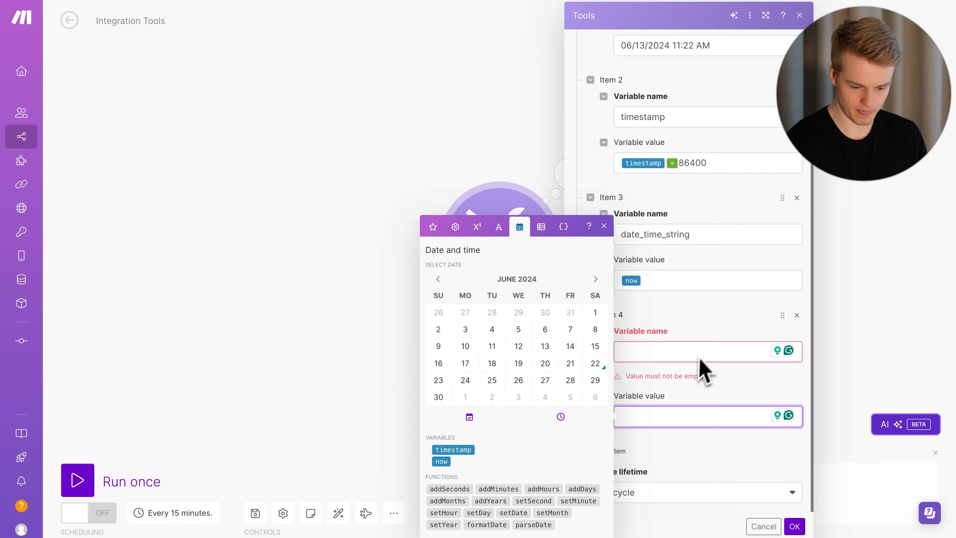
Step: Set the fourth variable's value to the addYears function with now as the date and 2 as the number
{"action": "left_click", "coordinate": [491, 500]}
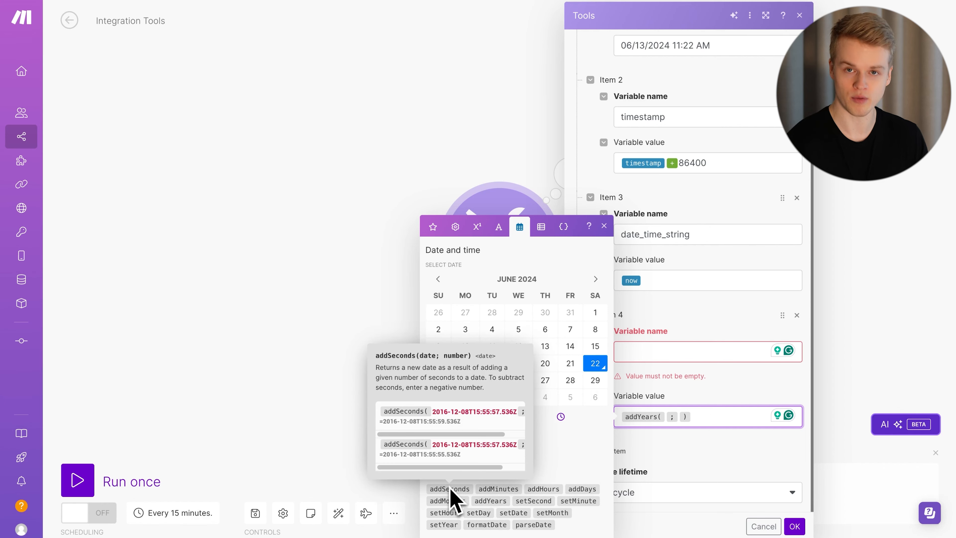
{"action": "left_click", "coordinate": [664, 418]}
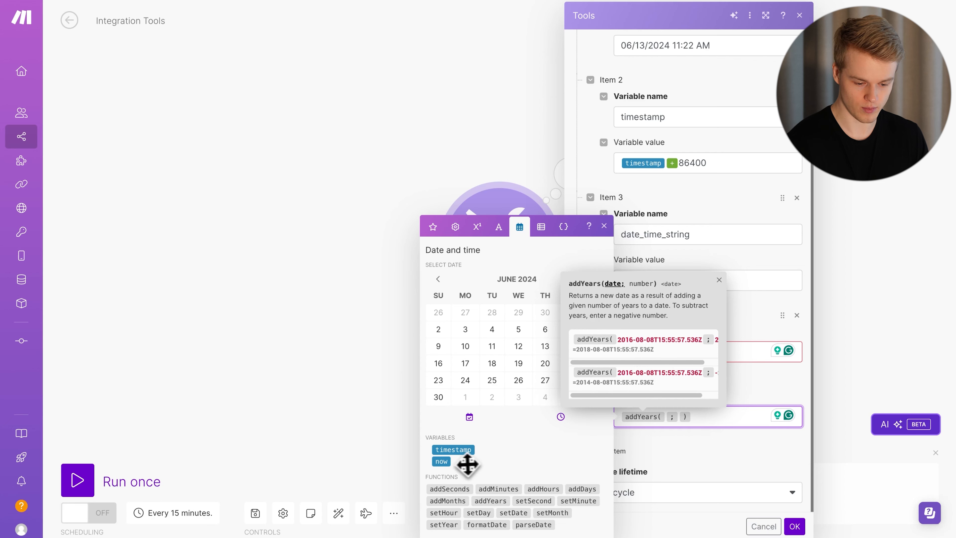
{"action": "left_click_drag", "start_coordinate": [445, 463], "coordinate": [657, 418]}
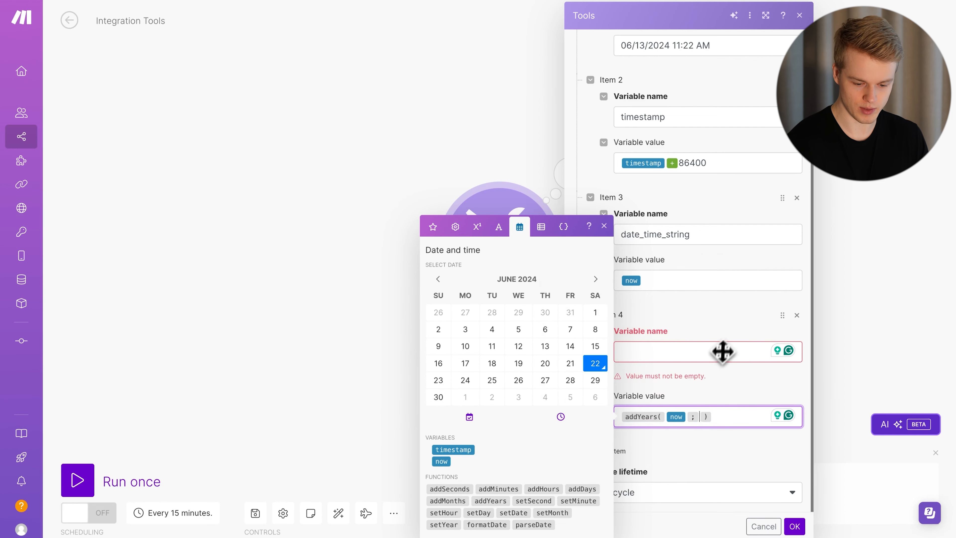
{"action": "left_click", "coordinate": [701, 417]}
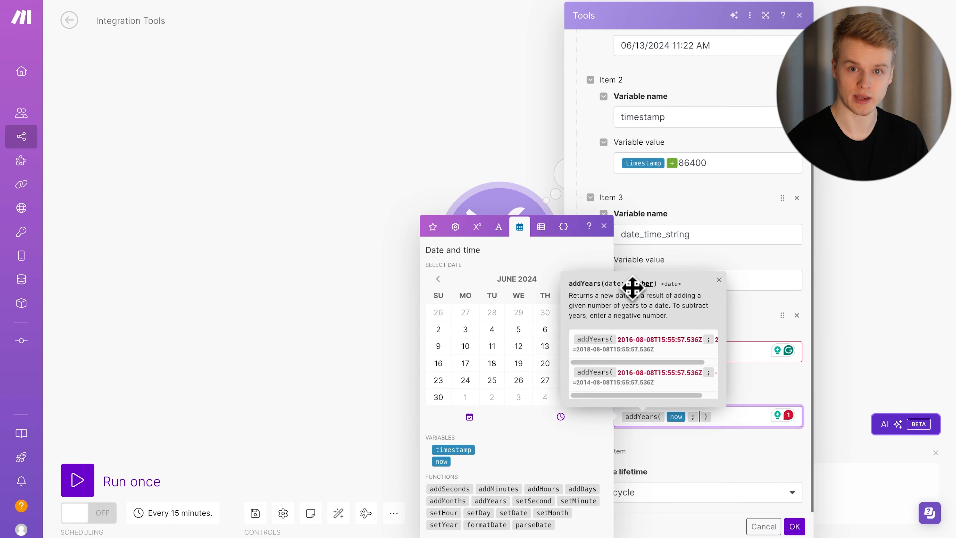
{"action": "type", "text": "2"}
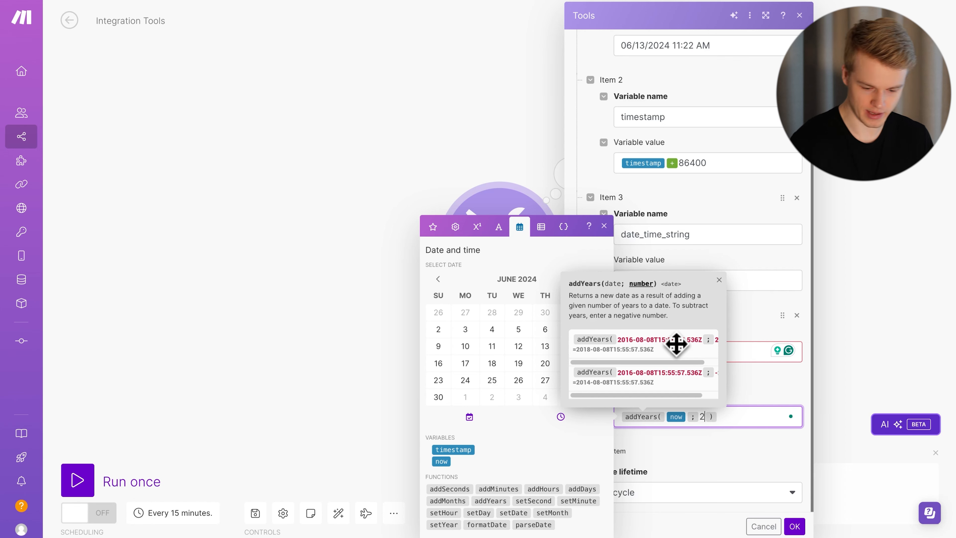
{"action": "left_click", "coordinate": [821, 468]}
Step: Name the fourth variable date_time_plus_two_years and save the module settings
{"action": "left_click", "coordinate": [675, 343]}
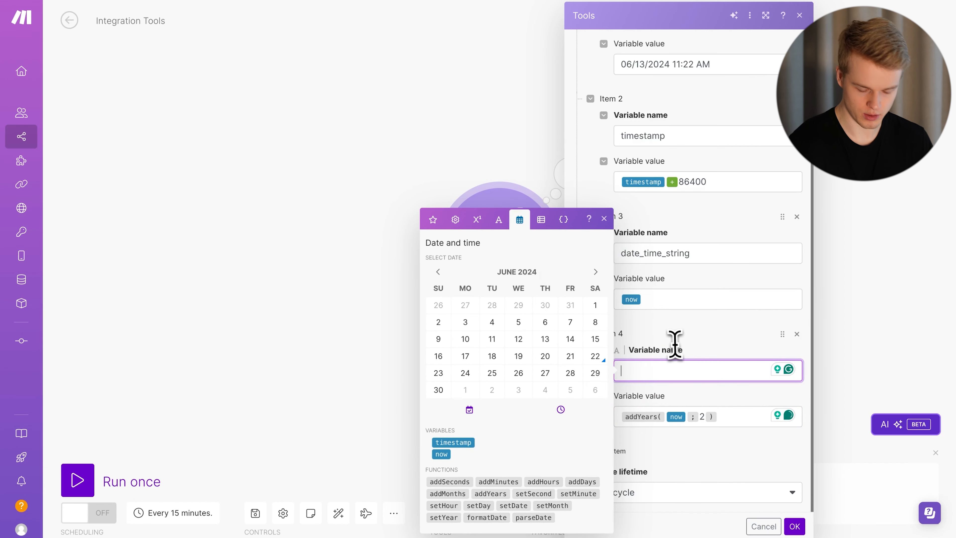
{"action": "type", "text": "date_time_pl"}
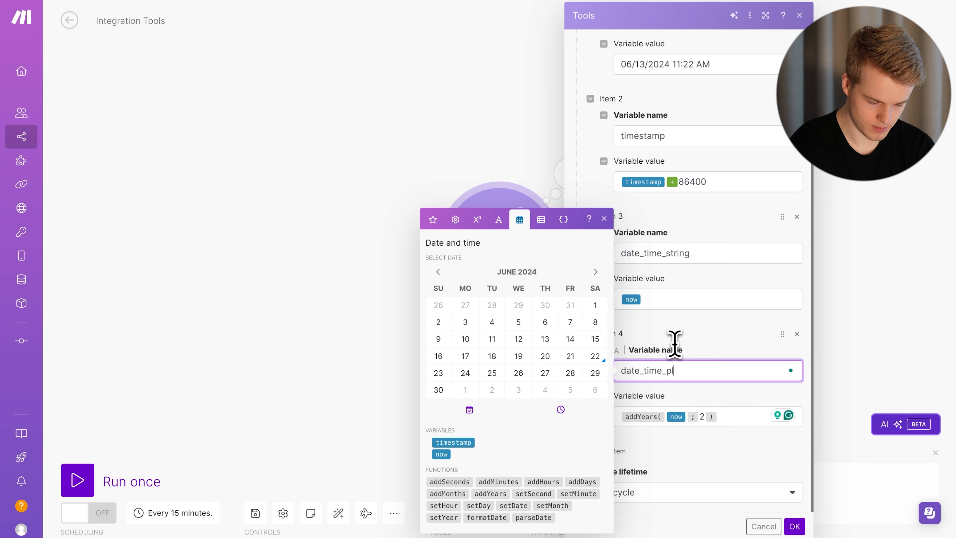
{"action": "type", "text": "us_two_years"}
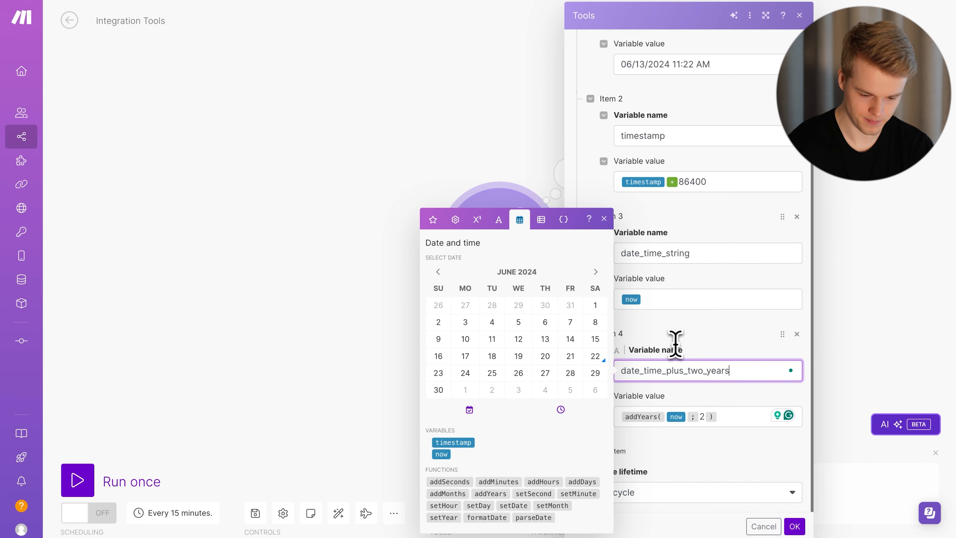
{"action": "left_click", "coordinate": [794, 526]}
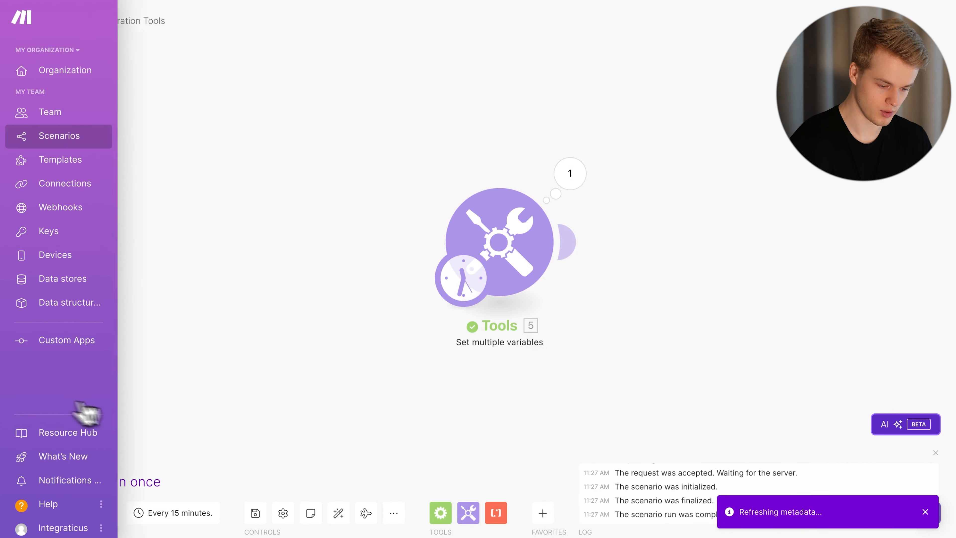
Step: Run the scenario once and check the year of date_time_plus_two_years in the output bundle
{"action": "left_click", "coordinate": [93, 475]}
{"action": "left_click", "coordinate": [584, 180]}
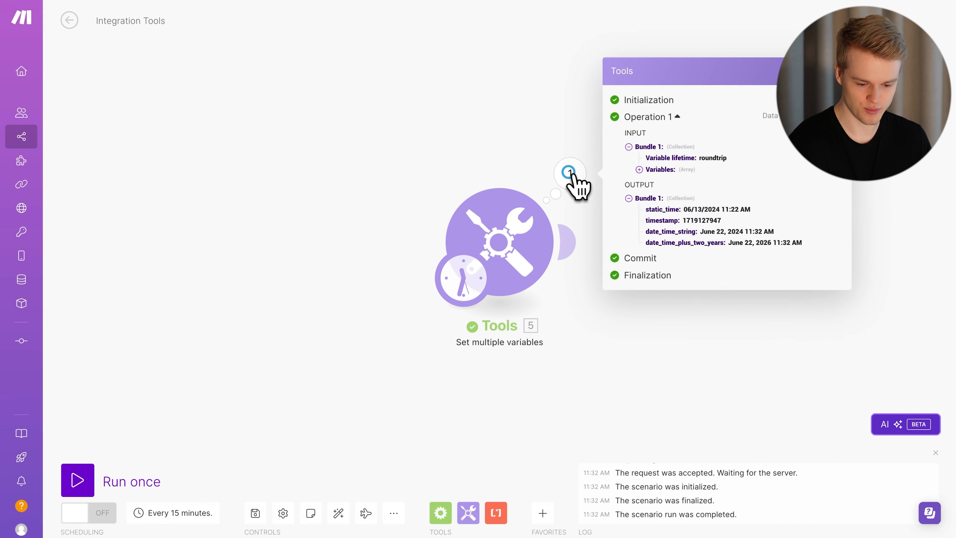
{"action": "left_click_drag", "start_coordinate": [771, 243], "coordinate": [754, 243]}
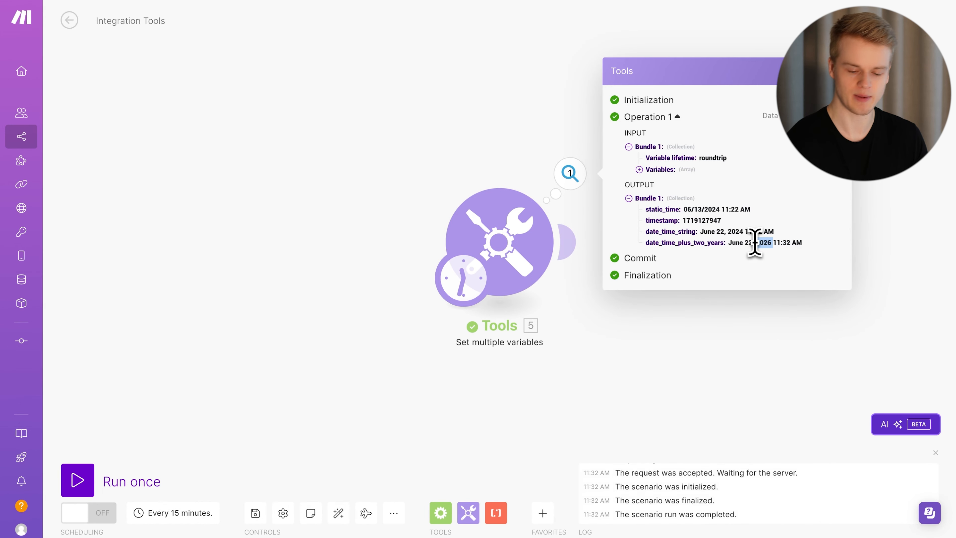
Step: Reopen the Set multiple variables module and compare the timestamp variable's added 86400 seconds with the addYears expression
{"action": "left_click", "coordinate": [511, 247]}
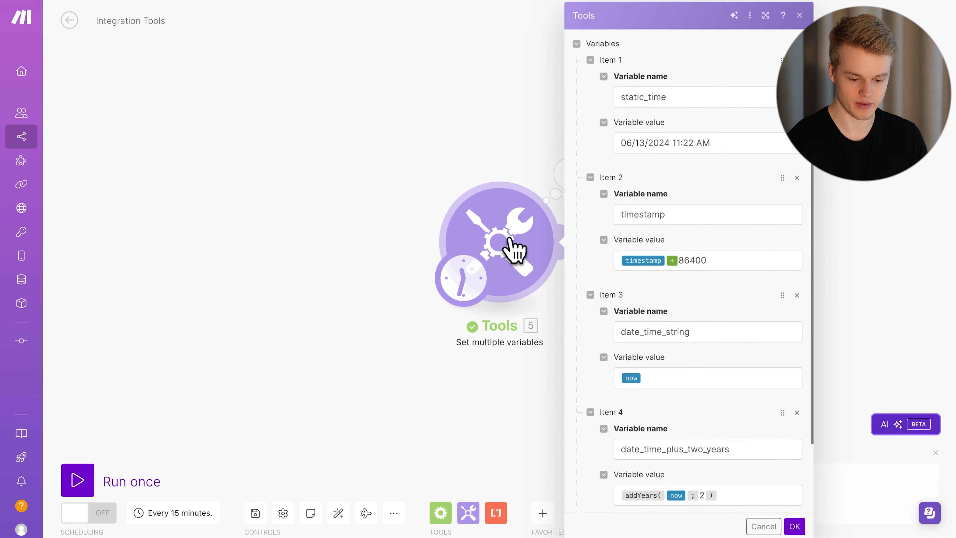
{"action": "scroll", "coordinate": [797, 481], "scroll_direction": "down", "scroll_amount": 2}
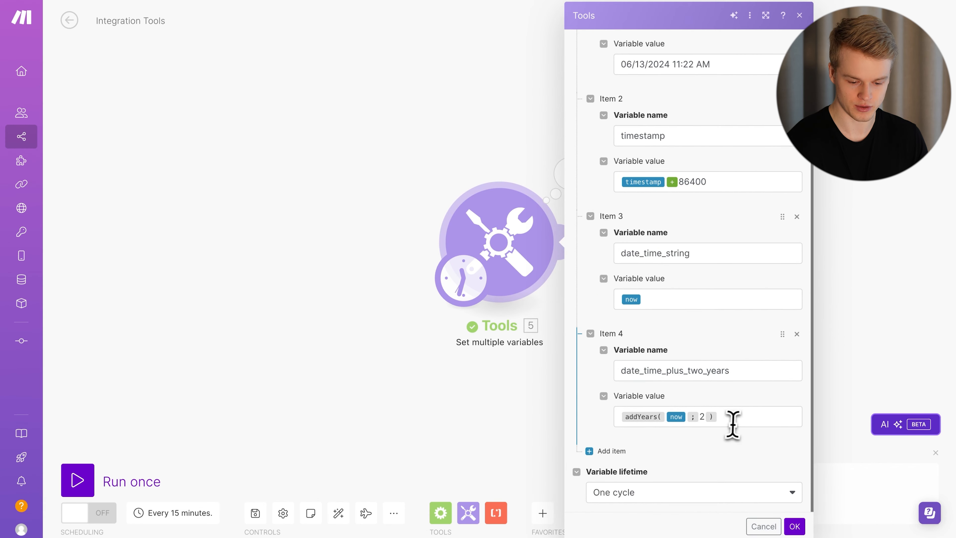
{"action": "left_click", "coordinate": [739, 417]}
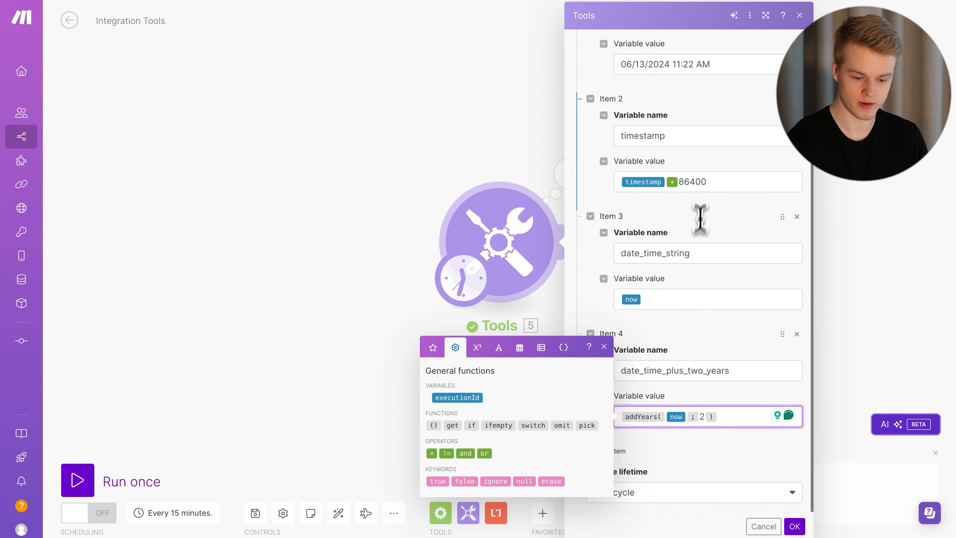
{"action": "double_click", "coordinate": [695, 182]}
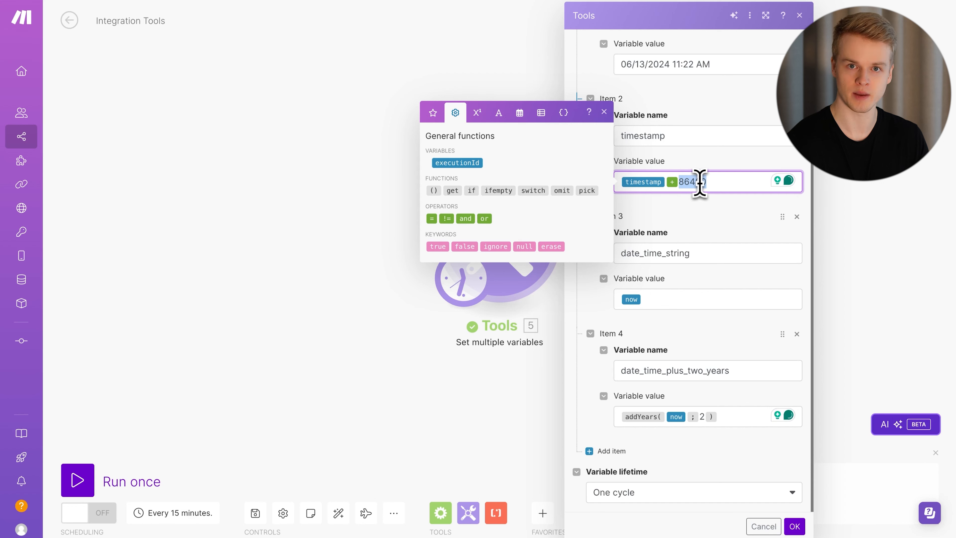
{"action": "mouse_move", "coordinate": [627, 184]}
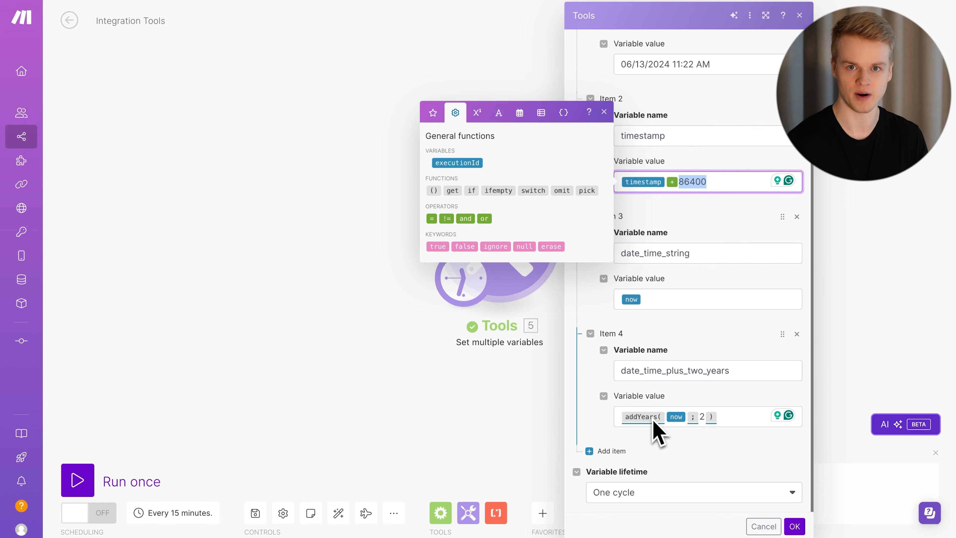
{"action": "mouse_move", "coordinate": [644, 416]}
{"action": "left_click", "coordinate": [724, 418]}
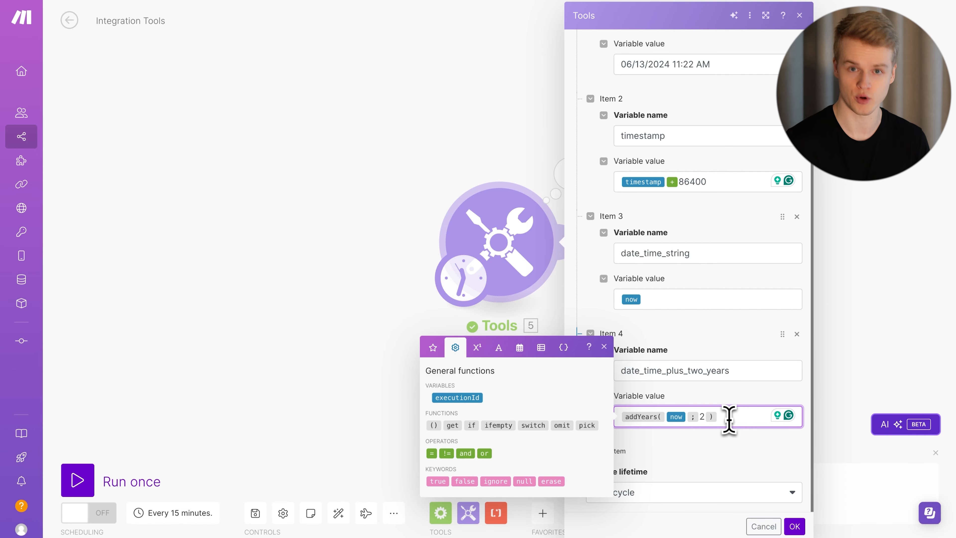
Step: Add a fifth variable to the module and show the date and time functions for its value
{"action": "left_click", "coordinate": [611, 451]}
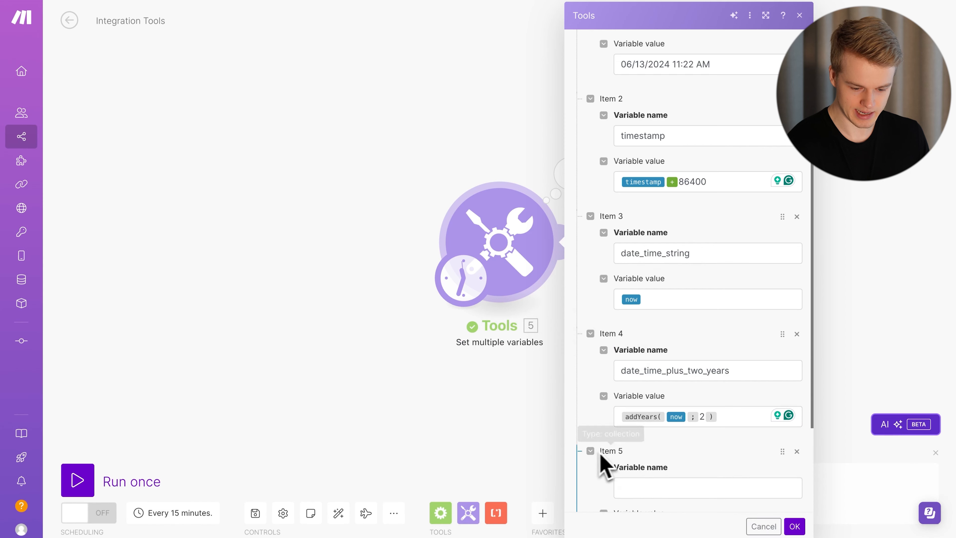
{"action": "scroll", "coordinate": [640, 474], "scroll_direction": "down", "scroll_amount": 3}
{"action": "left_click", "coordinate": [621, 415]}
{"action": "left_click", "coordinate": [519, 346]}
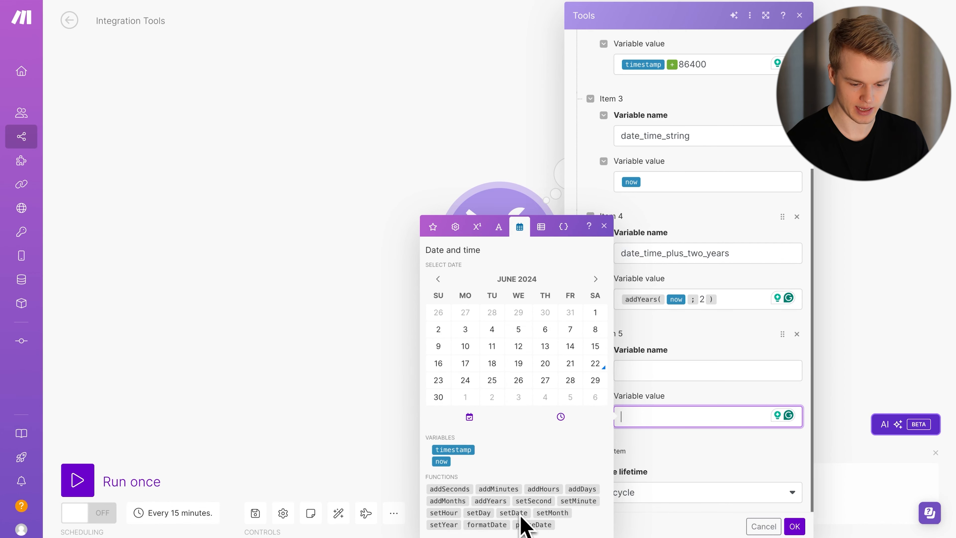
Step: Name the fifth variable date_time_set_to_2028, using a copy of the fourth variable's name as the base
{"action": "left_click", "coordinate": [661, 377]}
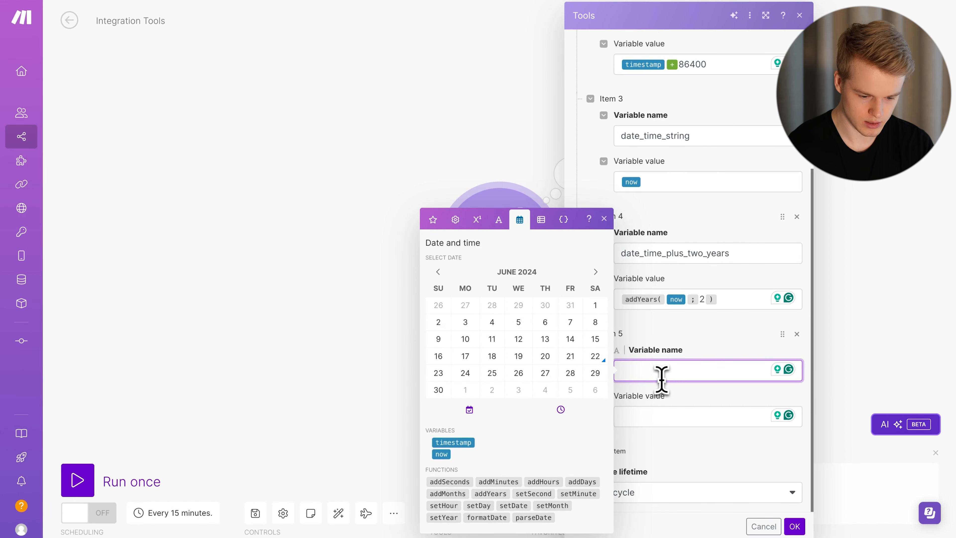
{"action": "left_click", "coordinate": [704, 252]}
{"action": "key", "text": "ctrl+a"}
{"action": "key", "text": "ctrl+c"}
{"action": "left_click", "coordinate": [666, 371]}
{"action": "key", "text": "ctrl+v"}
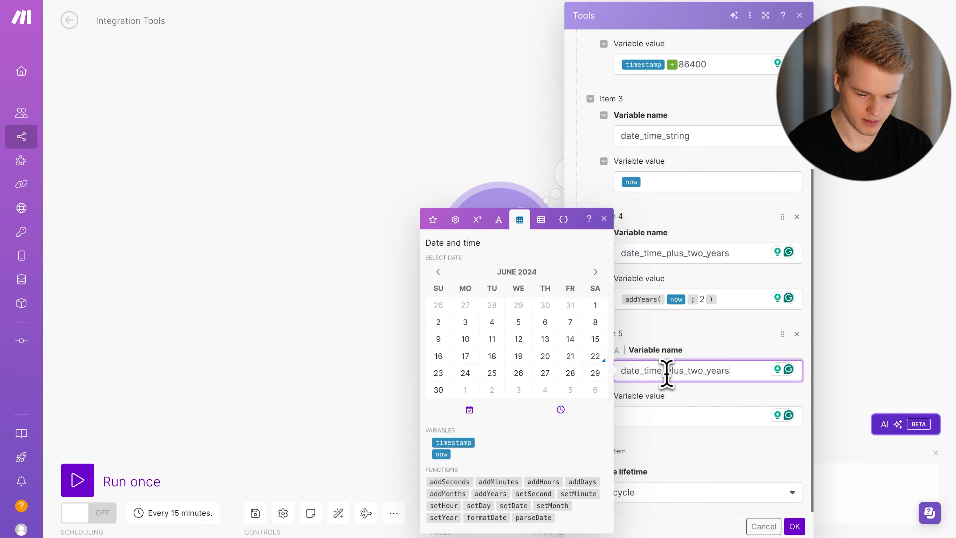
{"action": "left_click_drag", "start_coordinate": [666, 371], "coordinate": [725, 371]}
{"action": "type", "text": "set_to_"}
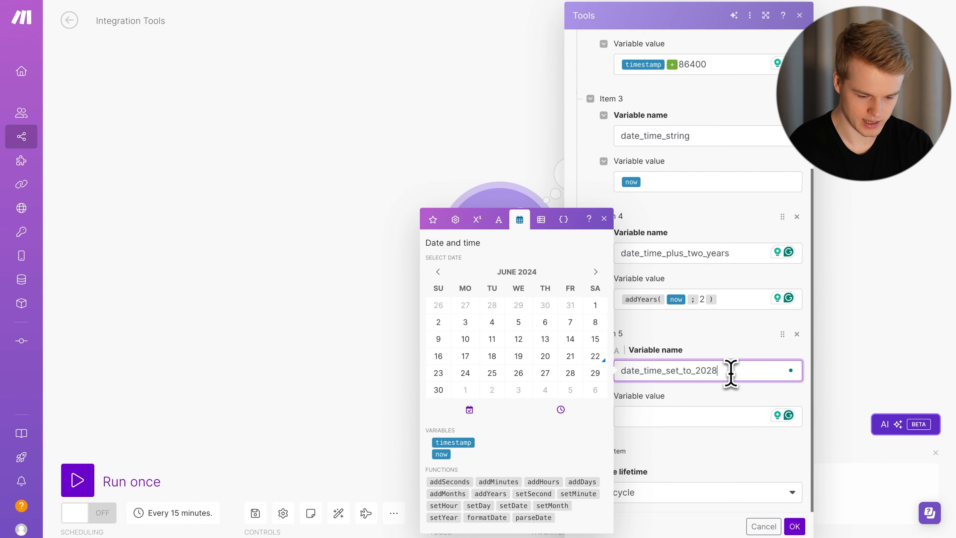
{"action": "type", "text": "2028"}
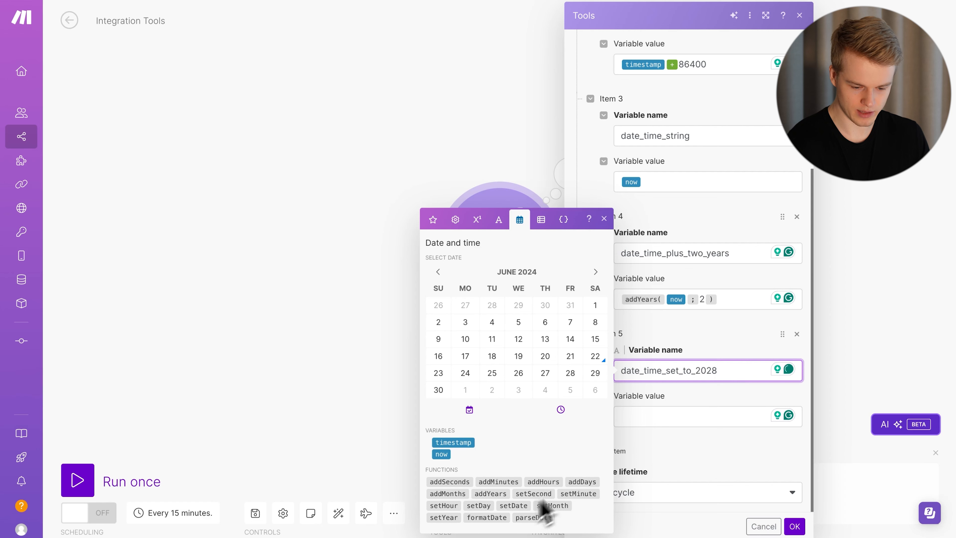
Step: Set the fifth variable's value to setYear with now and 2028, and save the module settings
{"action": "left_click", "coordinate": [676, 414]}
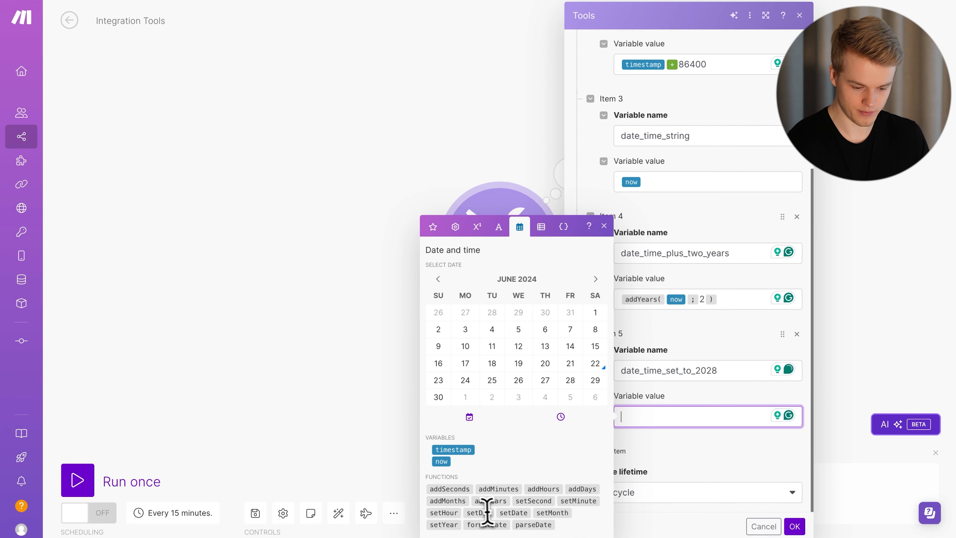
{"action": "left_click", "coordinate": [444, 523]}
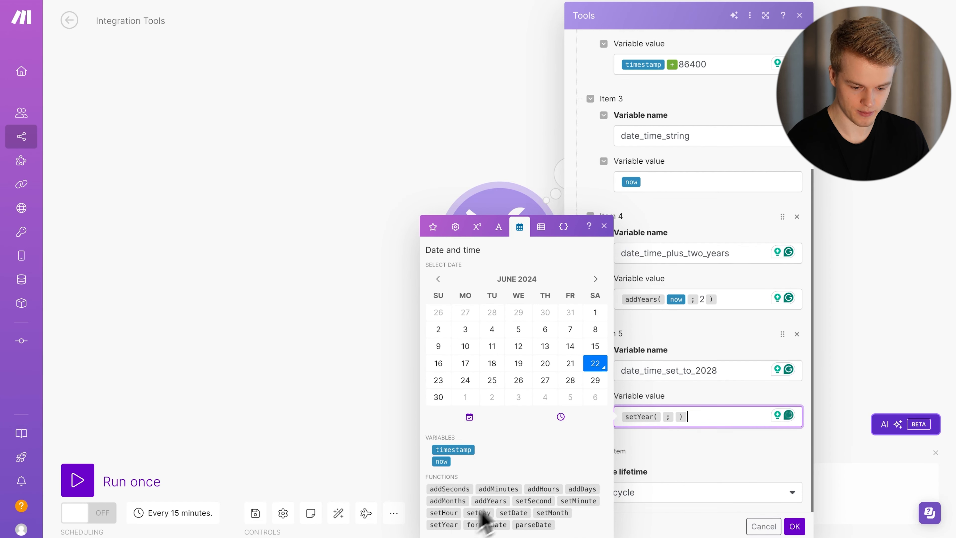
{"action": "left_click", "coordinate": [442, 461]}
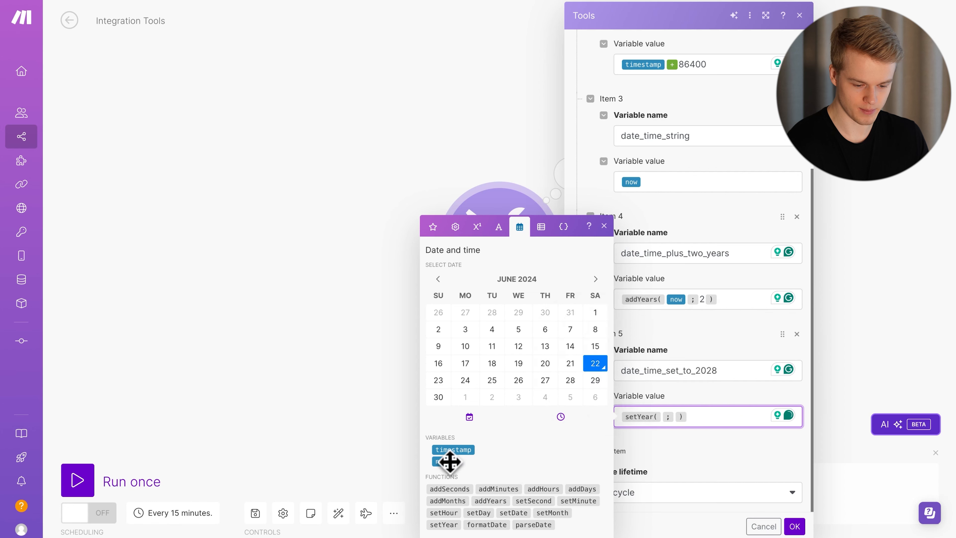
{"action": "key", "text": "Right"}
{"action": "type", "text": "20"}
{"action": "left_click", "coordinate": [794, 525]}
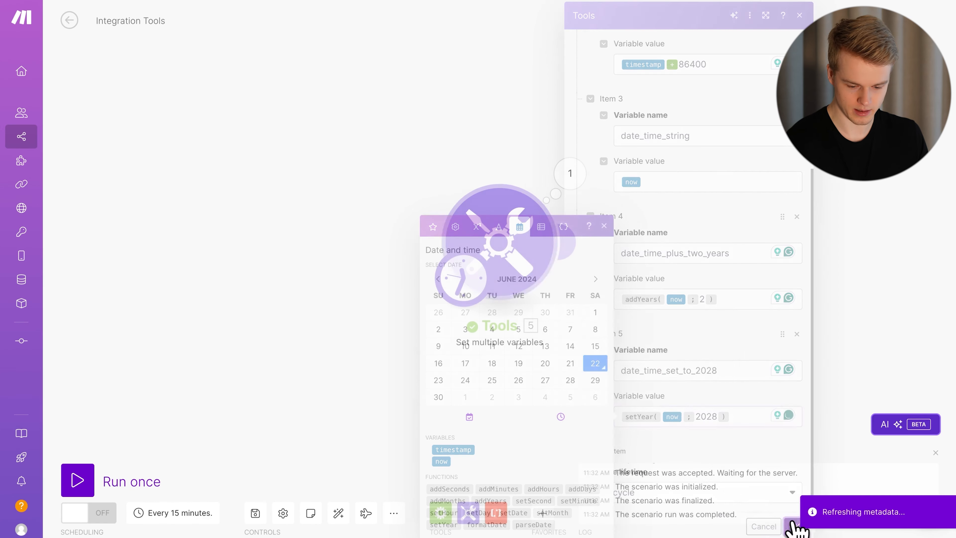
Step: Run the scenario once and check the year of date_time_set_to_2028 in the output bundle
{"action": "left_click", "coordinate": [83, 480]}
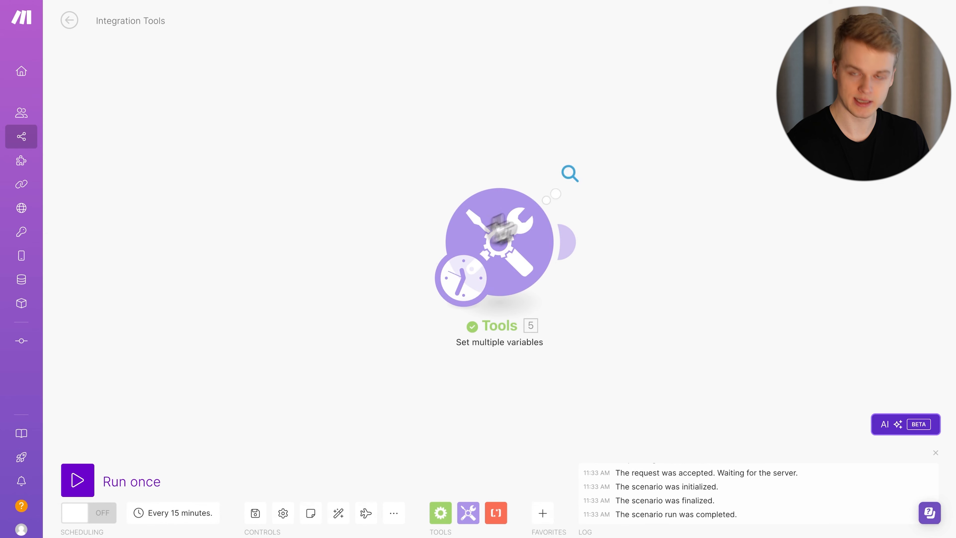
{"action": "left_click", "coordinate": [567, 181]}
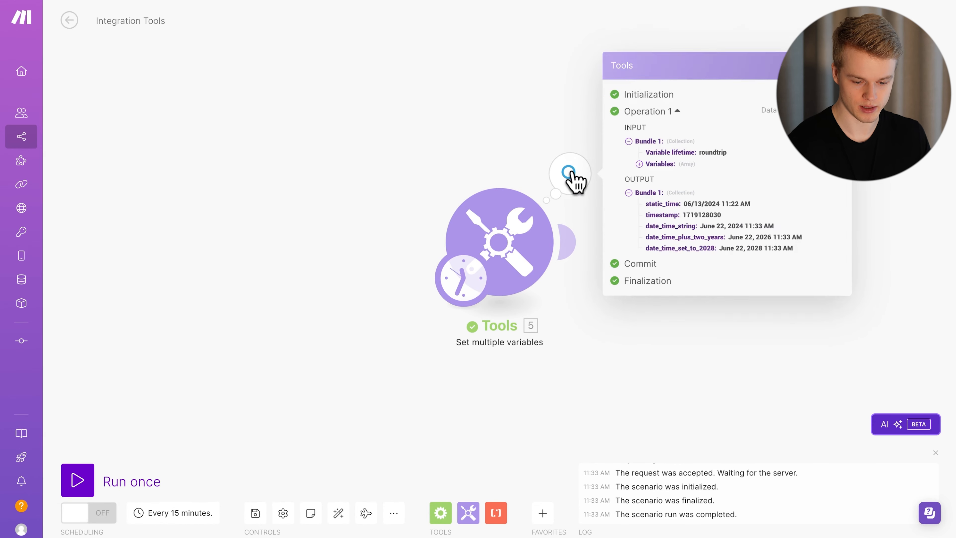
{"action": "left_click_drag", "start_coordinate": [762, 248], "coordinate": [747, 249]}
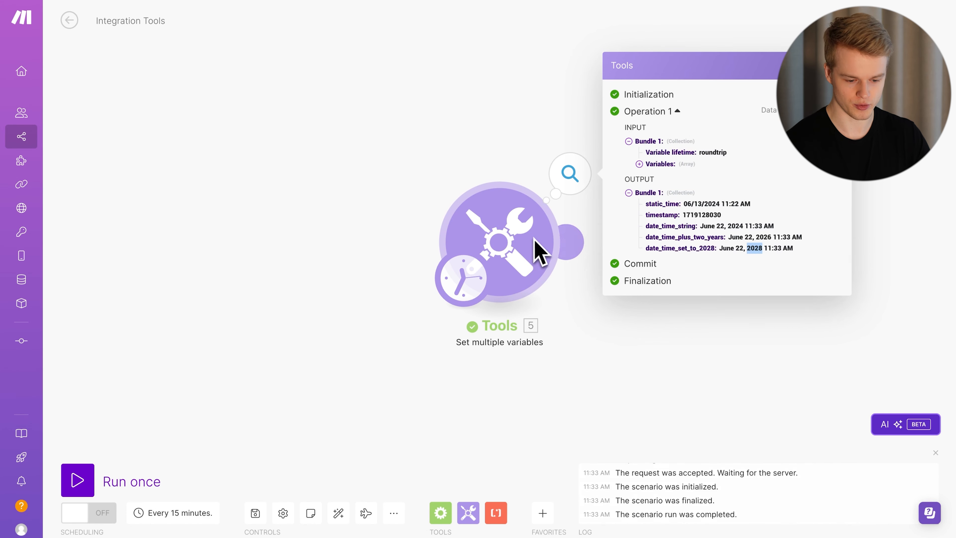
Step: Reopen the Set multiple variables module and add a sixth variable
{"action": "left_click", "coordinate": [538, 250]}
{"action": "scroll", "coordinate": [753, 516], "scroll_direction": "down", "scroll_amount": 5}
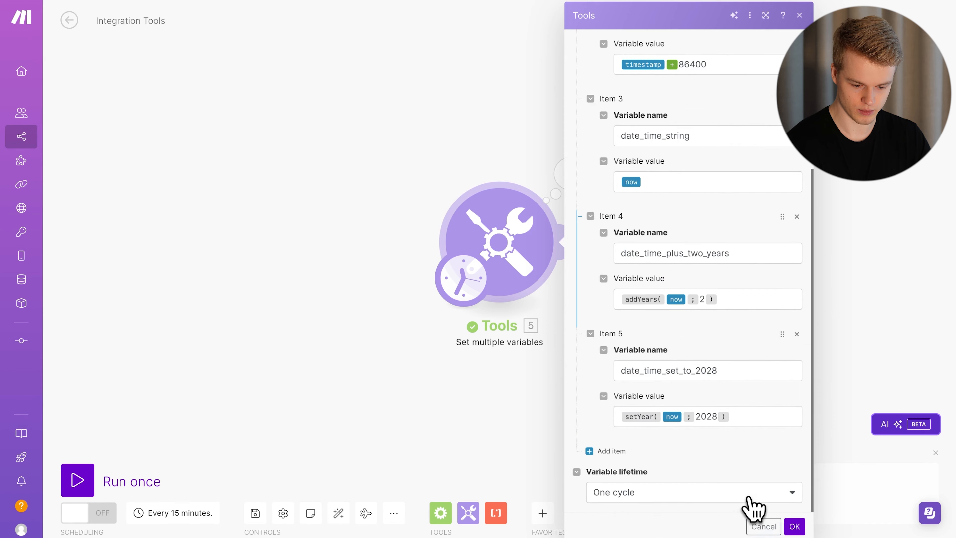
{"action": "left_click", "coordinate": [617, 451]}
{"action": "scroll", "coordinate": [642, 459], "scroll_direction": "down", "scroll_amount": 3}
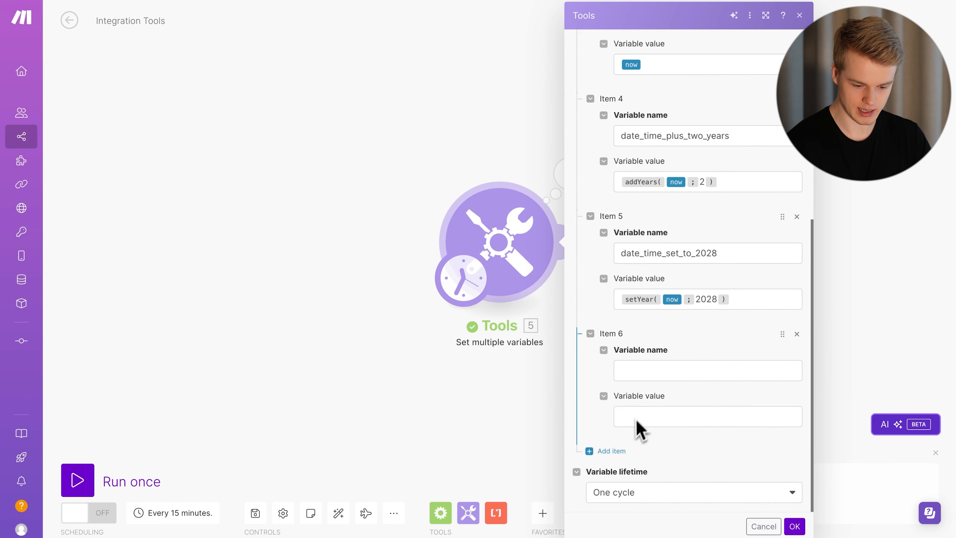
Step: Insert the formatDate function into the sixth variable's value, with now as its date and the format argument ready for entry
{"action": "left_click", "coordinate": [636, 418]}
{"action": "left_click", "coordinate": [515, 352]}
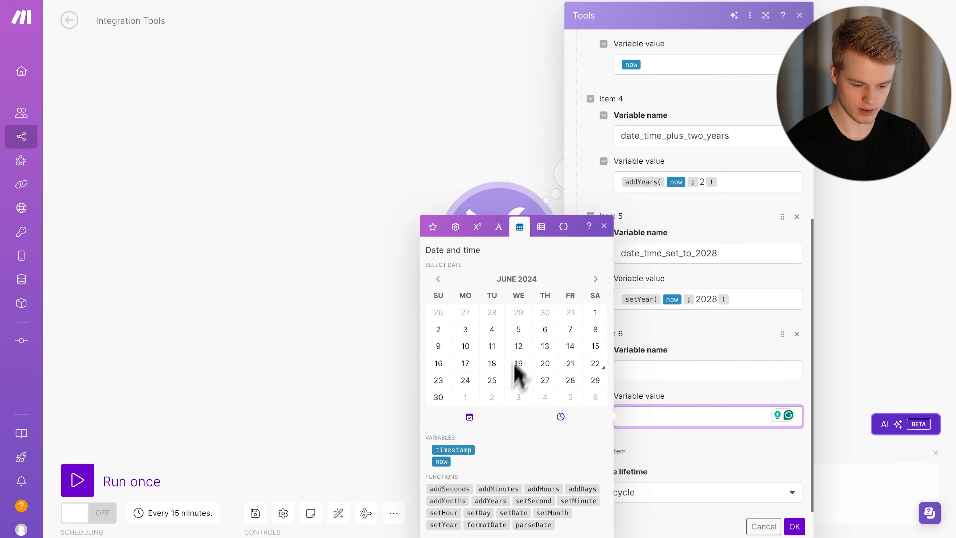
{"action": "mouse_move", "coordinate": [491, 528]}
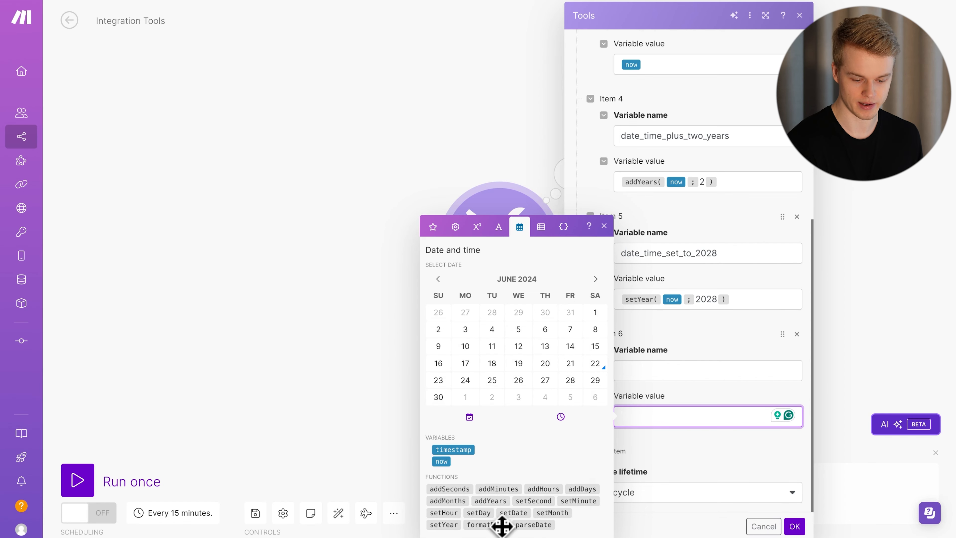
{"action": "left_click", "coordinate": [497, 525]}
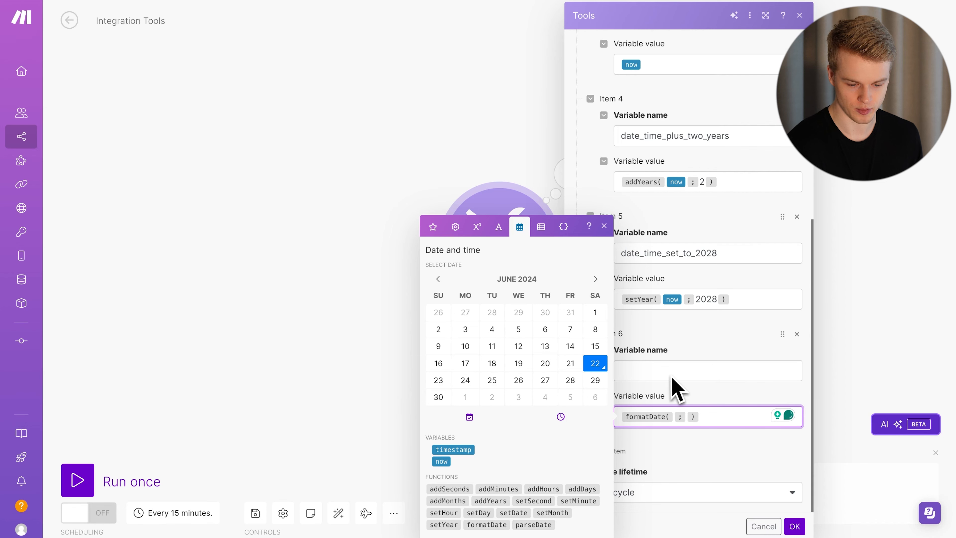
{"action": "left_click", "coordinate": [441, 461]}
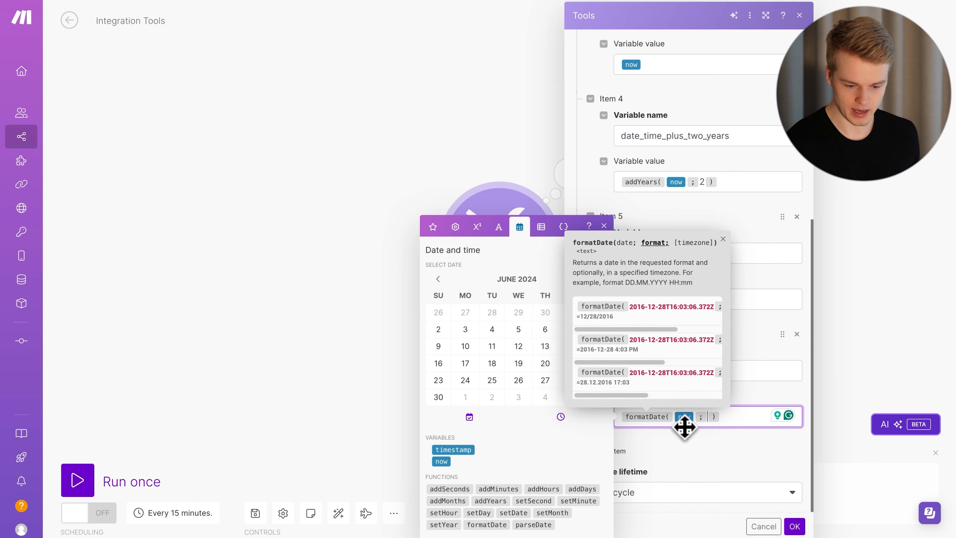
{"action": "left_click", "coordinate": [742, 423]}
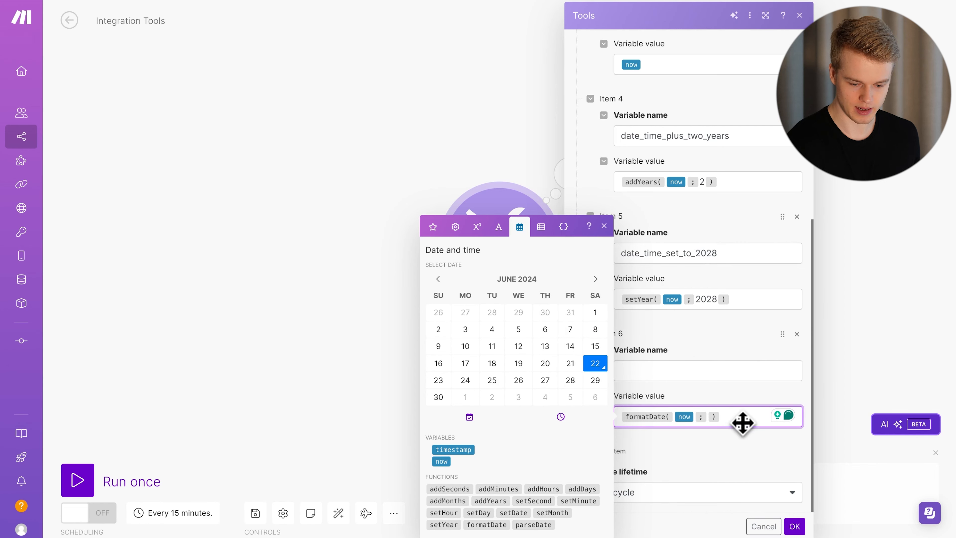
{"action": "key", "text": "Left"}
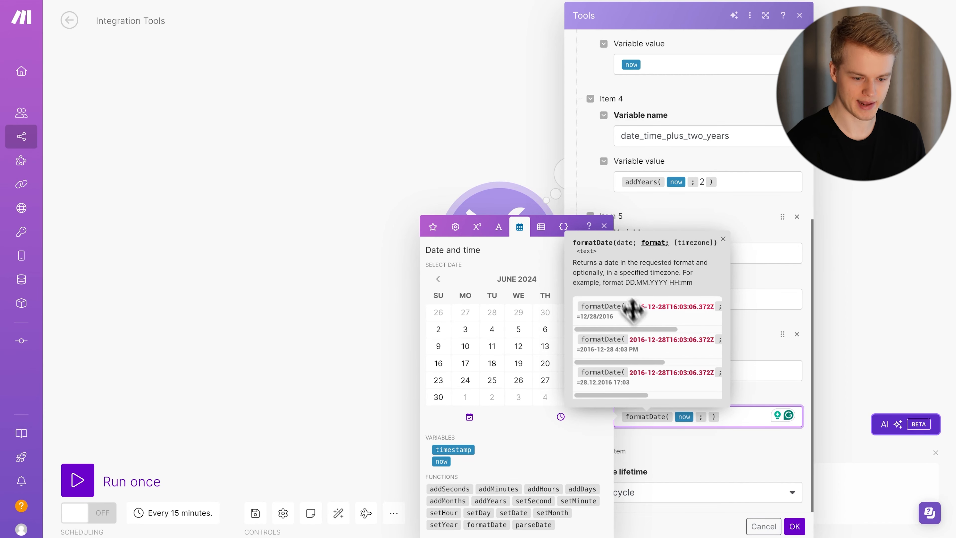
Step: Switch to the Make Help Center's date and time functions page and examine formatDate's parameters and the example format DD.MM.YYYY HH:mm
{"action": "left_click", "coordinate": [566, 0]}
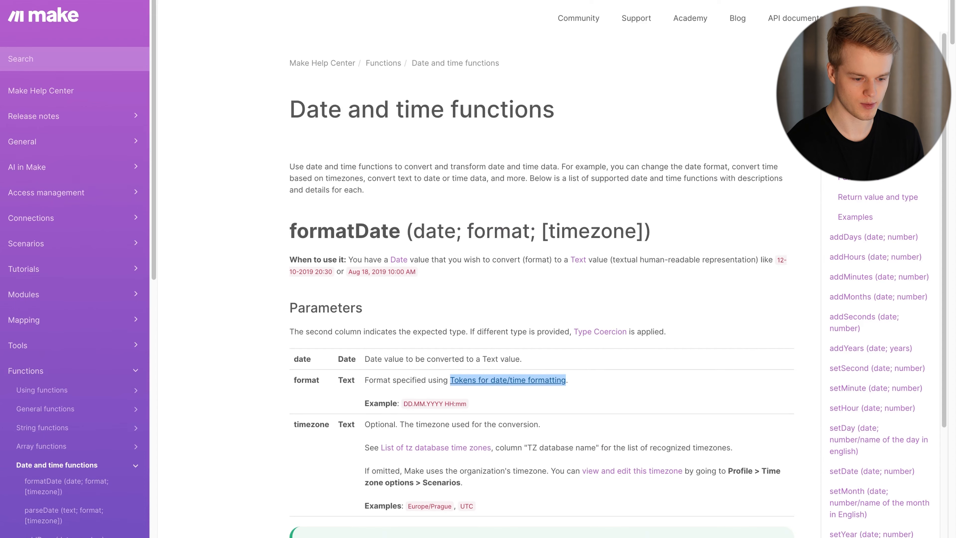
{"action": "left_click", "coordinate": [278, 135]}
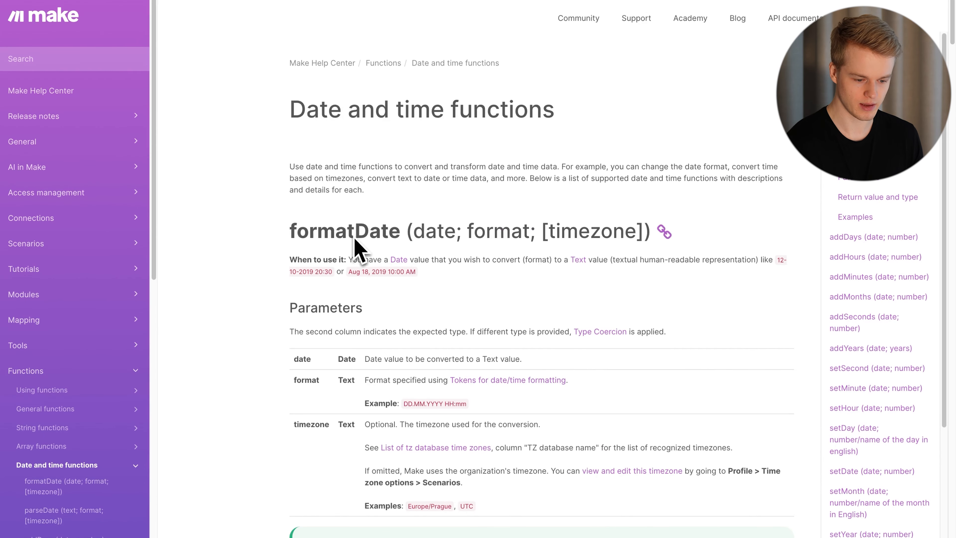
{"action": "scroll", "coordinate": [358, 234], "scroll_direction": "down", "scroll_amount": 2}
{"action": "left_click_drag", "start_coordinate": [279, 153], "coordinate": [548, 441]}
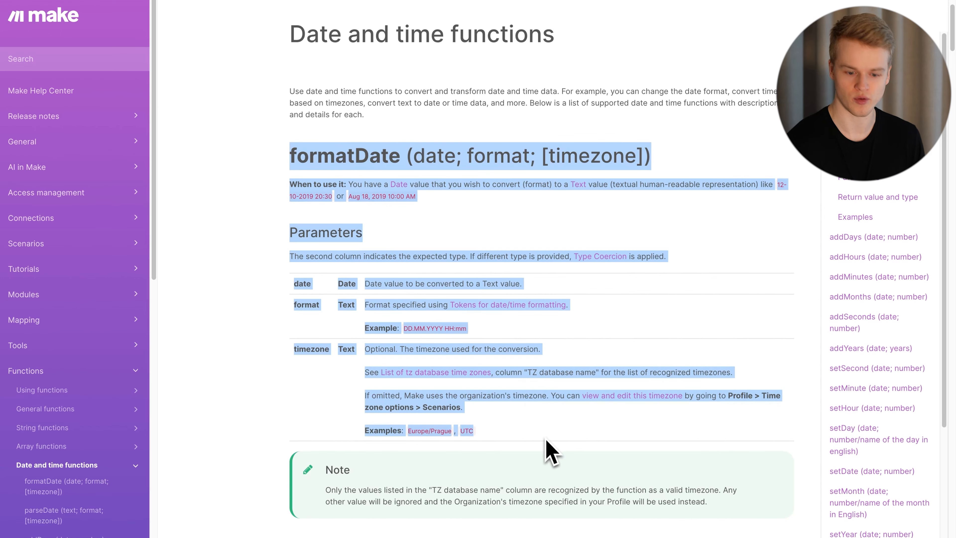
{"action": "left_click", "coordinate": [546, 439]}
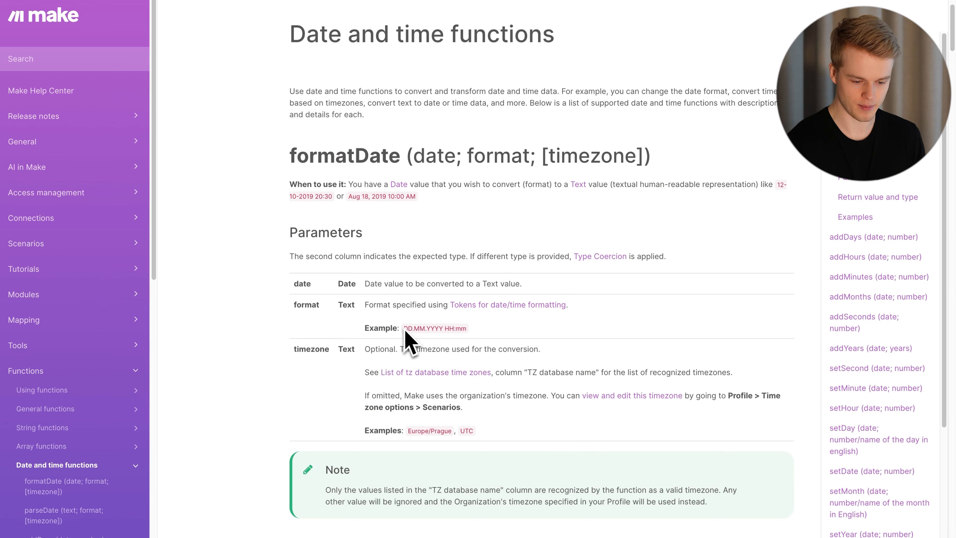
{"action": "left_click_drag", "start_coordinate": [468, 330], "coordinate": [404, 333]}
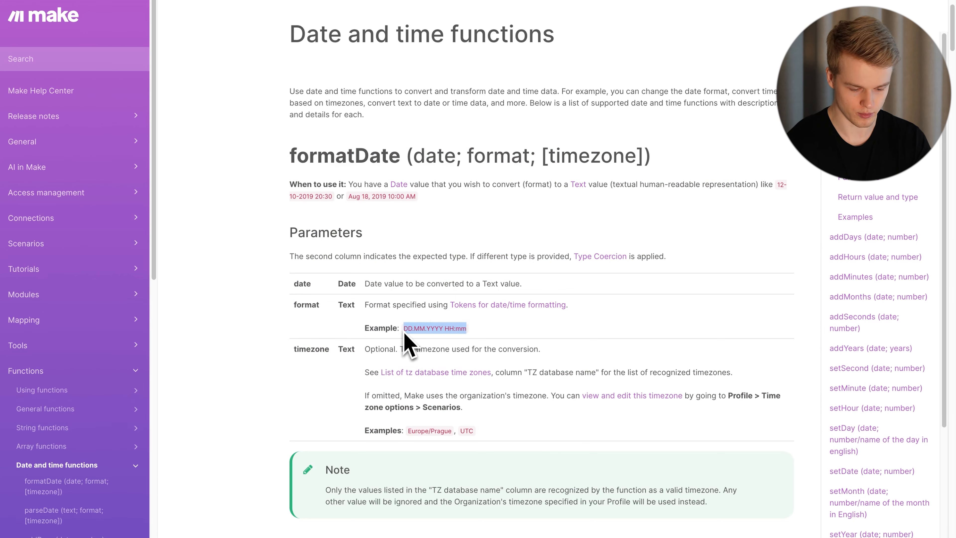
{"action": "left_click", "coordinate": [496, 324]}
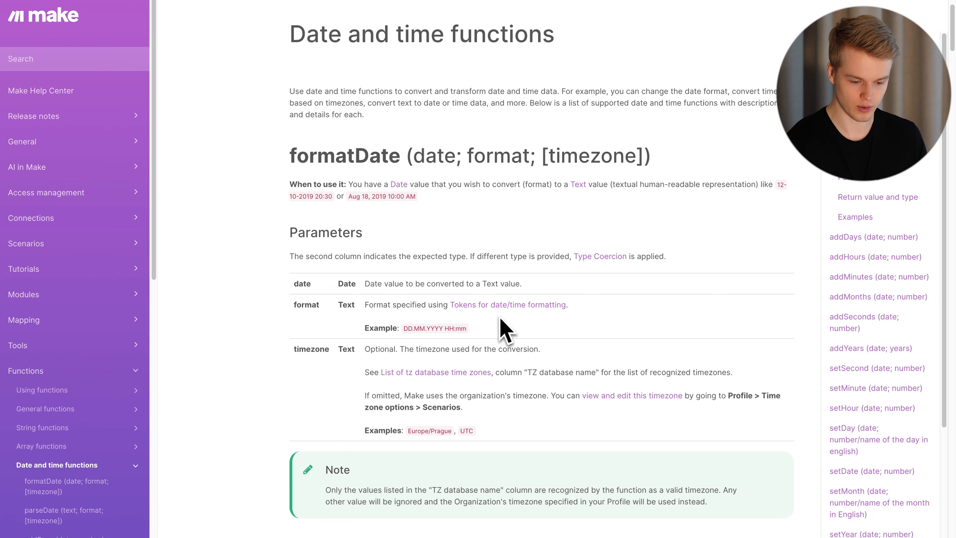
Step: Open the Tokens for date/time formatting reference from the format parameter and review the year, month, day, week and hour token tables
{"action": "right_click", "coordinate": [496, 308]}
{"action": "left_click", "coordinate": [502, 310]}
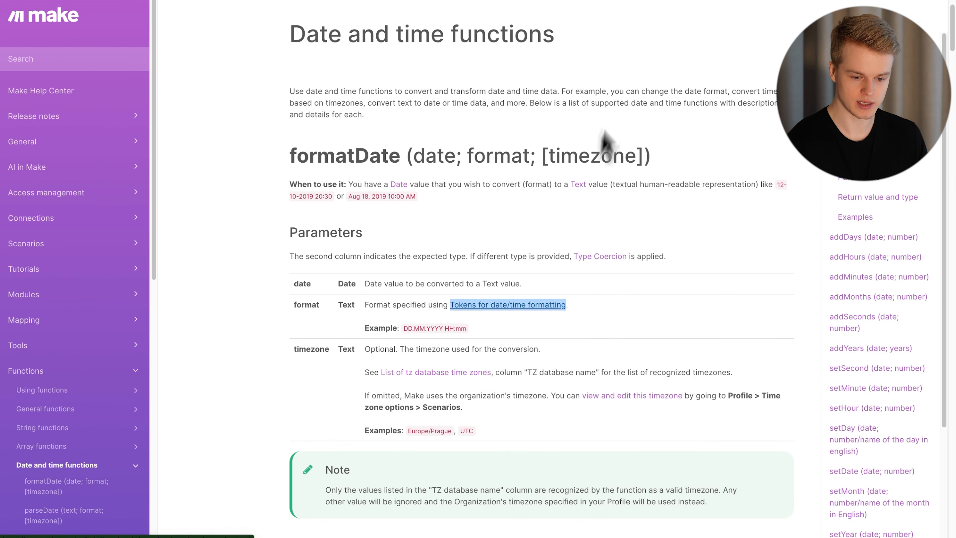
{"action": "left_click", "coordinate": [619, 2]}
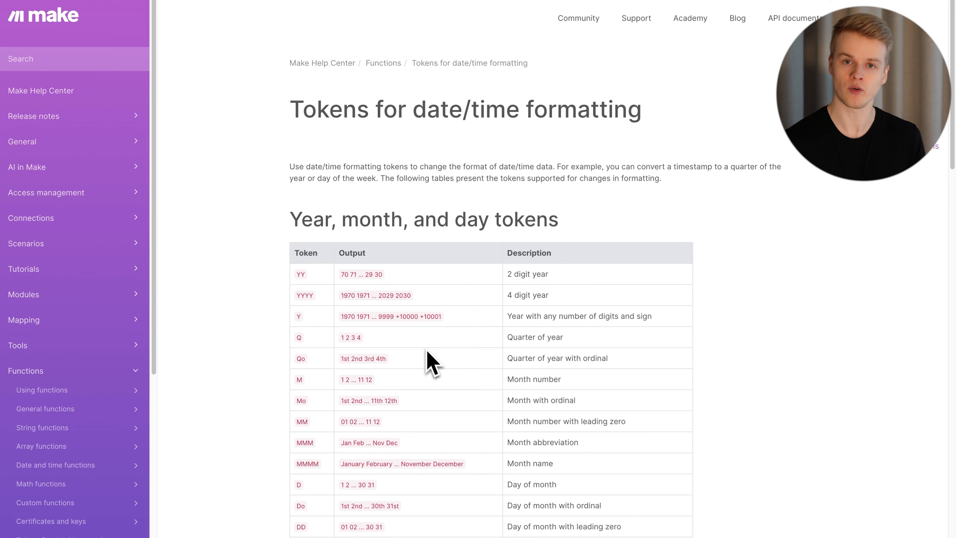
{"action": "scroll", "coordinate": [432, 363], "scroll_direction": "down", "scroll_amount": 3}
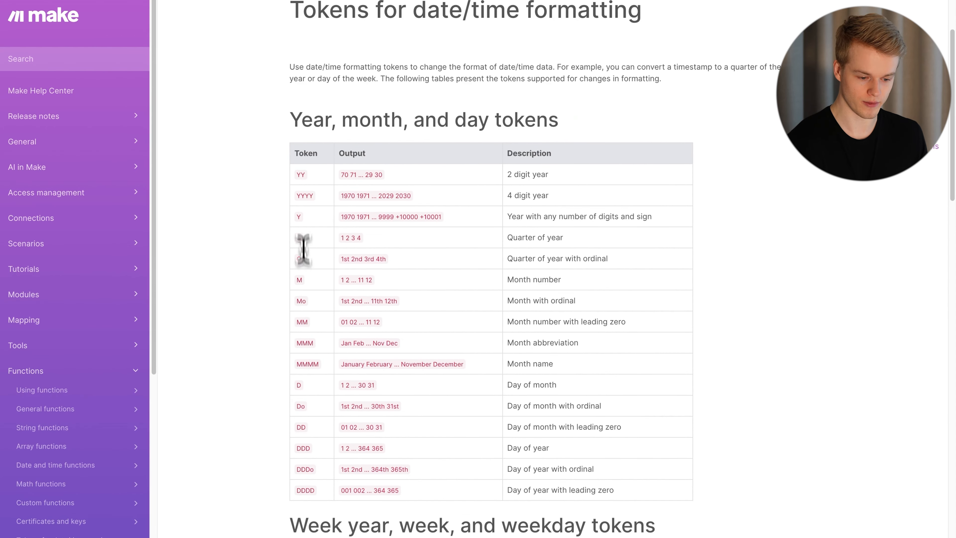
{"action": "scroll", "coordinate": [303, 441], "scroll_direction": "down", "scroll_amount": 4}
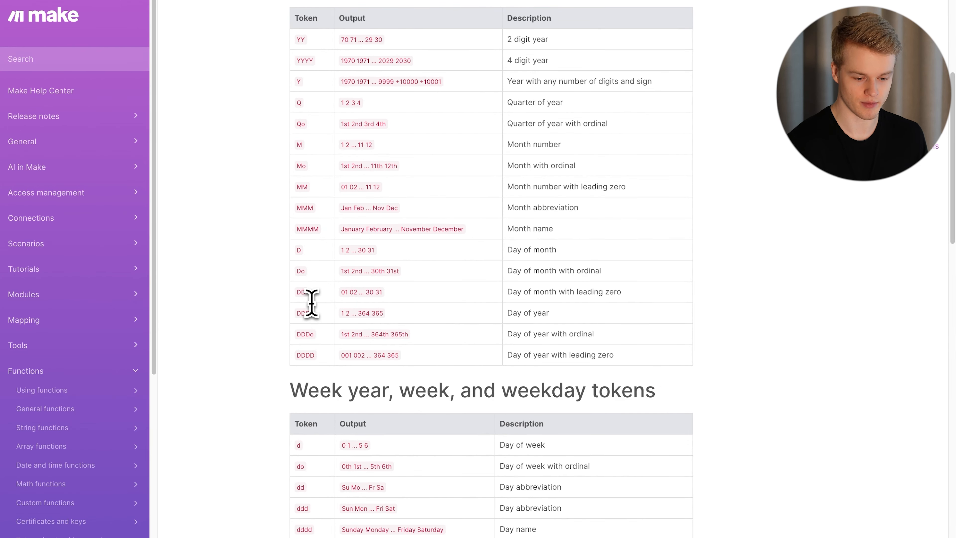
{"action": "scroll", "coordinate": [311, 302], "scroll_direction": "down", "scroll_amount": 3}
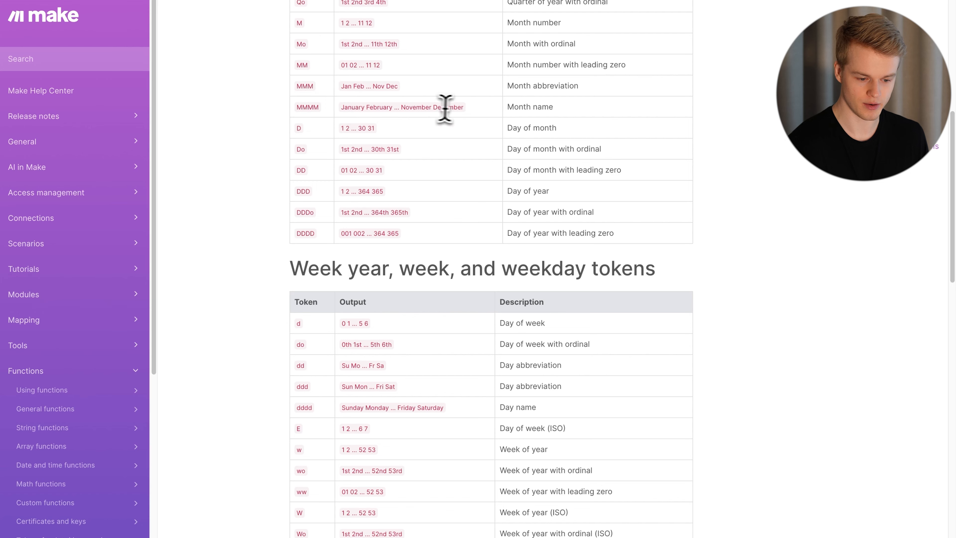
{"action": "scroll", "coordinate": [326, 313], "scroll_direction": "down", "scroll_amount": 11}
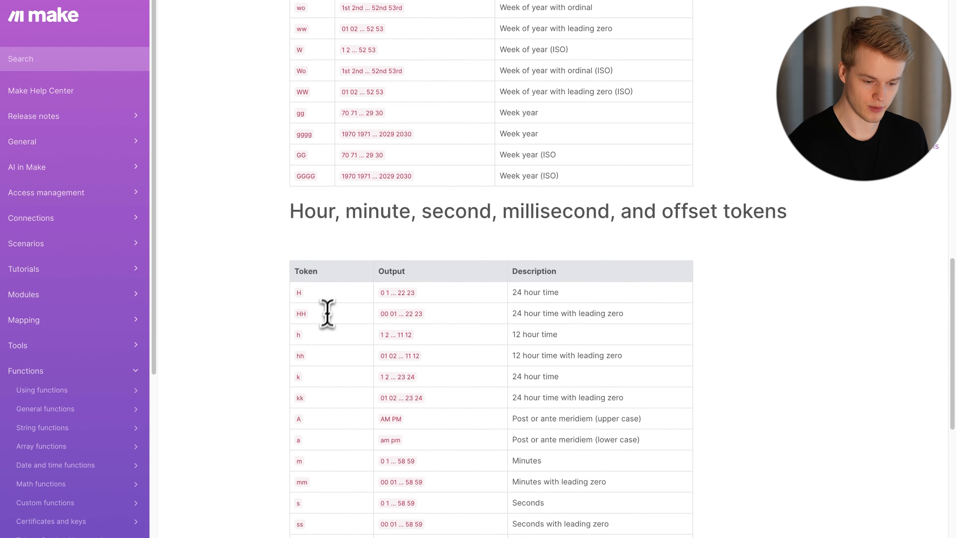
{"action": "scroll", "coordinate": [328, 305], "scroll_direction": "down", "scroll_amount": 7}
{"action": "scroll", "coordinate": [331, 299], "scroll_direction": "up", "scroll_amount": 20}
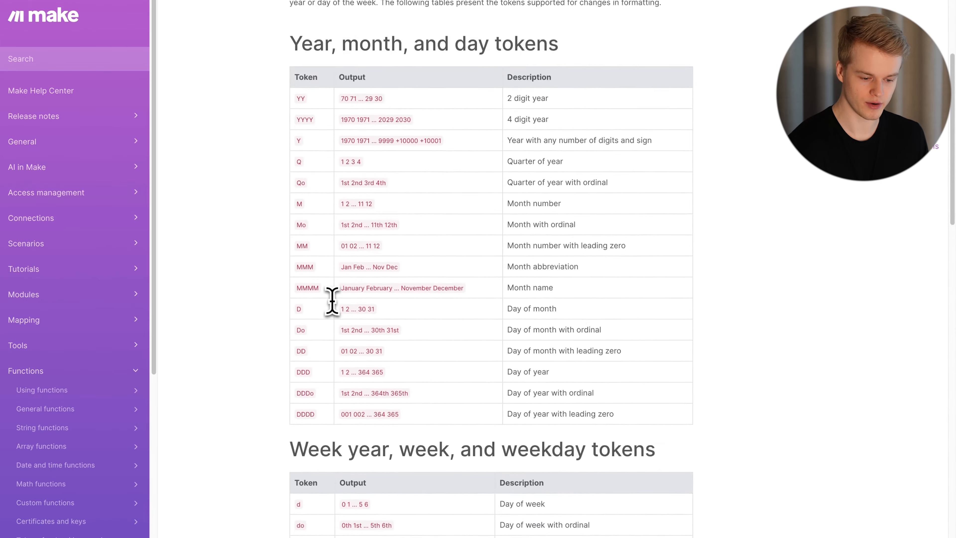
{"action": "scroll", "coordinate": [332, 301], "scroll_direction": "up", "scroll_amount": 5}
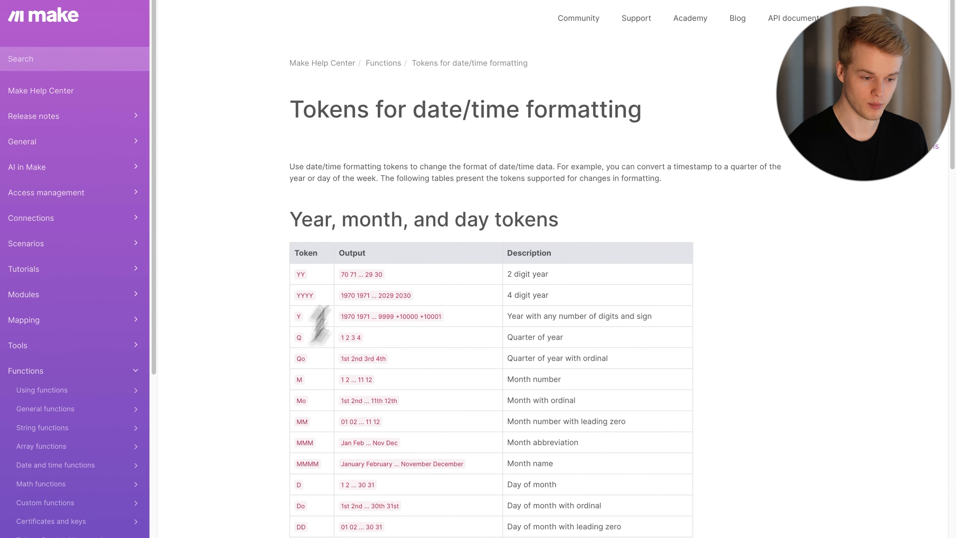
Step: Return to the Make scenario and set the sixth variable's formatDate format to DD.MM.YYYY HH:mm A MMMM
{"action": "left_click", "coordinate": [172, 0]}
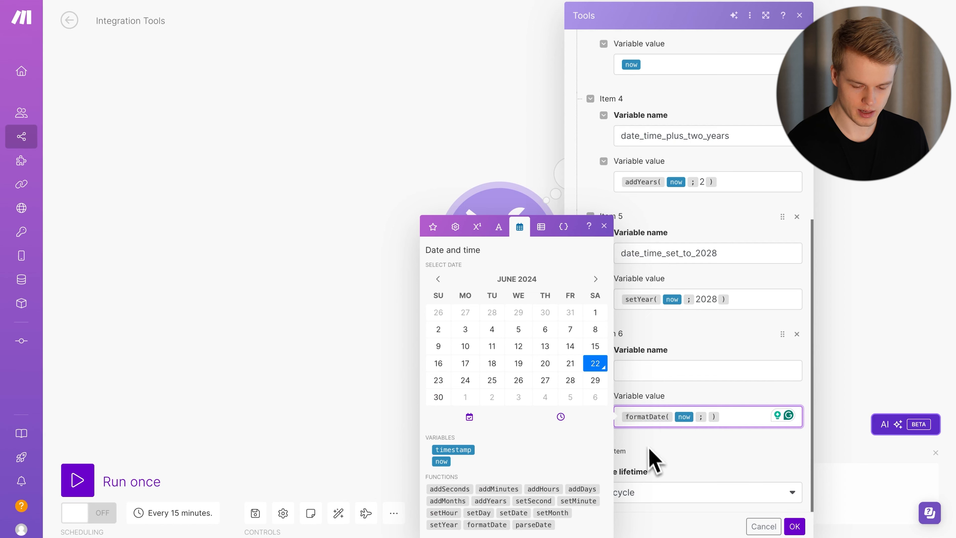
{"action": "type", "text": "DD.MM.YYYY HH:mm"}
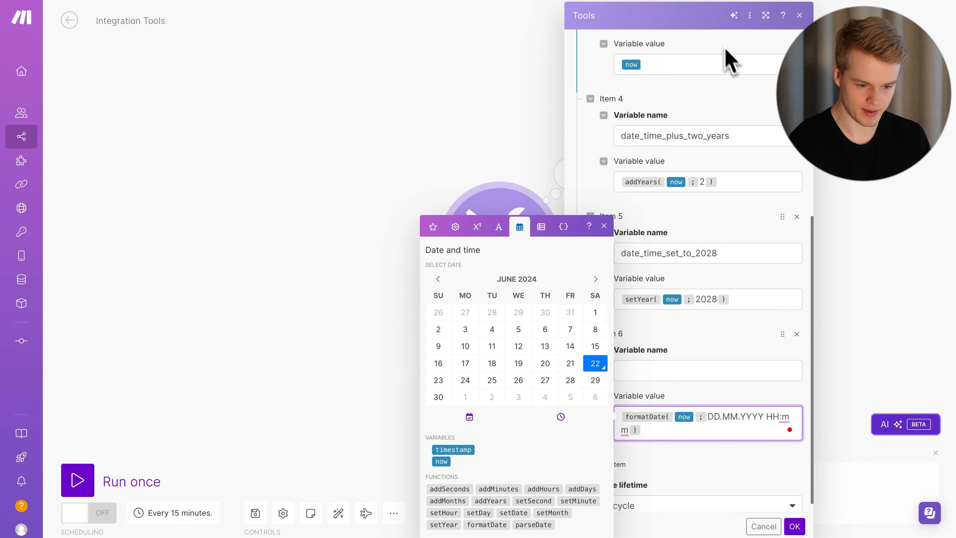
{"action": "left_click", "coordinate": [521, 1]}
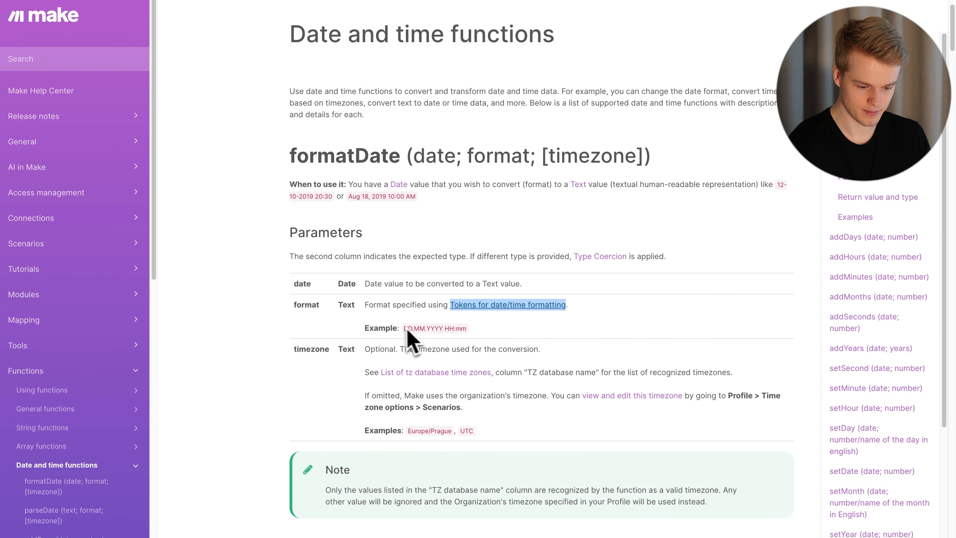
{"action": "left_click", "coordinate": [94, 2]}
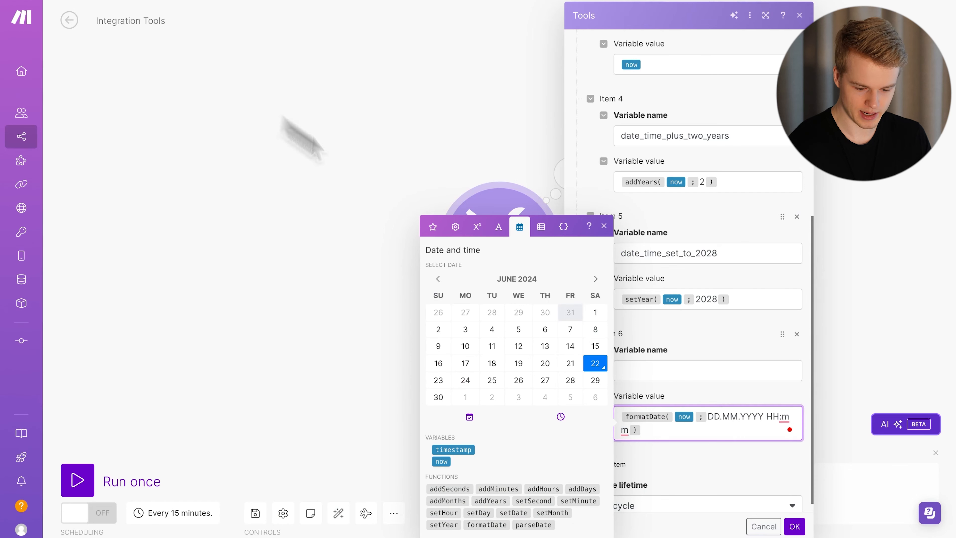
{"action": "key", "text": "Left"}
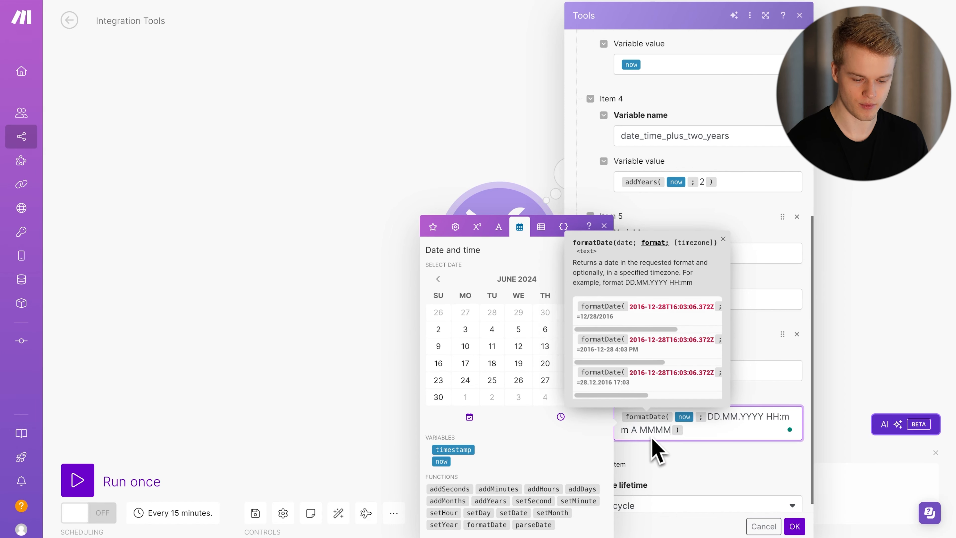
Step: Name the sixth variable customized_date_time_string_format and save the module settings
{"action": "left_click", "coordinate": [771, 371]}
{"action": "type", "text": "cu"}
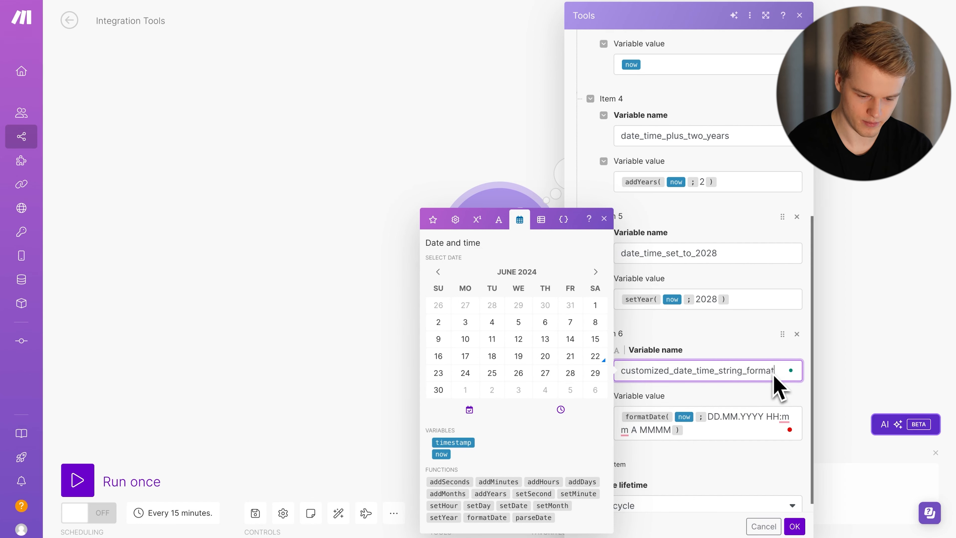
{"action": "left_click", "coordinate": [794, 526]}
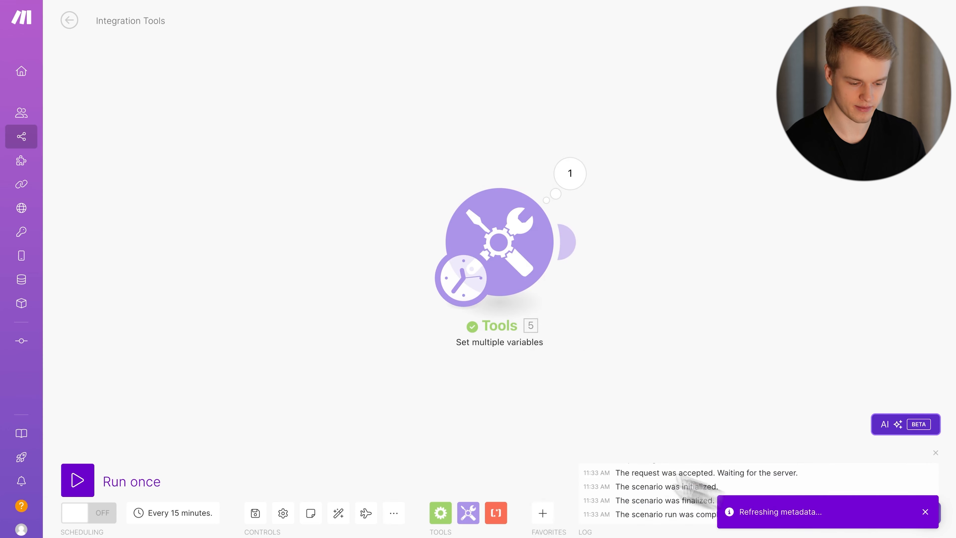
Step: Run the scenario once and examine the date, AM/PM and month parts of the customized date-time string in the output bundle
{"action": "left_click", "coordinate": [78, 479]}
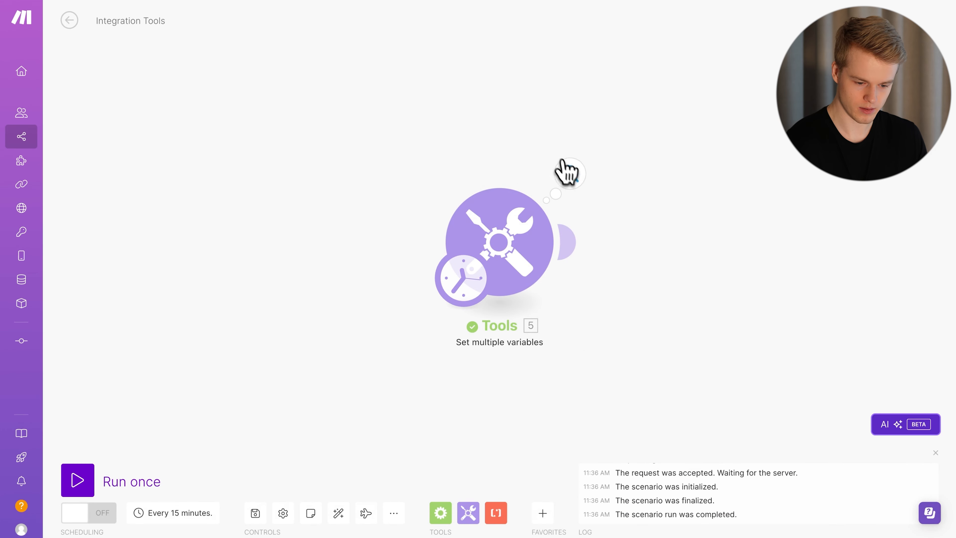
{"action": "left_click", "coordinate": [565, 168]}
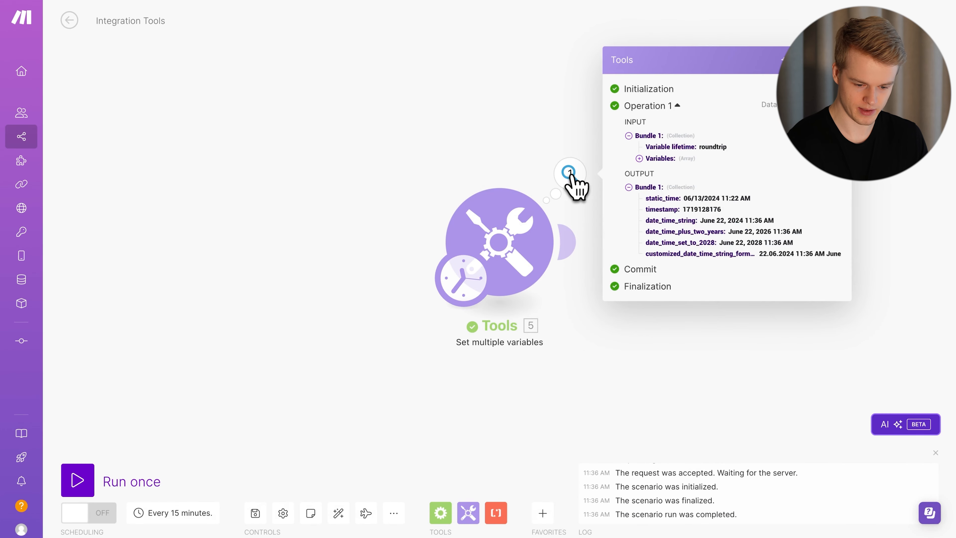
{"action": "left_click_drag", "start_coordinate": [758, 253], "coordinate": [834, 251]}
{"action": "left_click", "coordinate": [814, 256]}
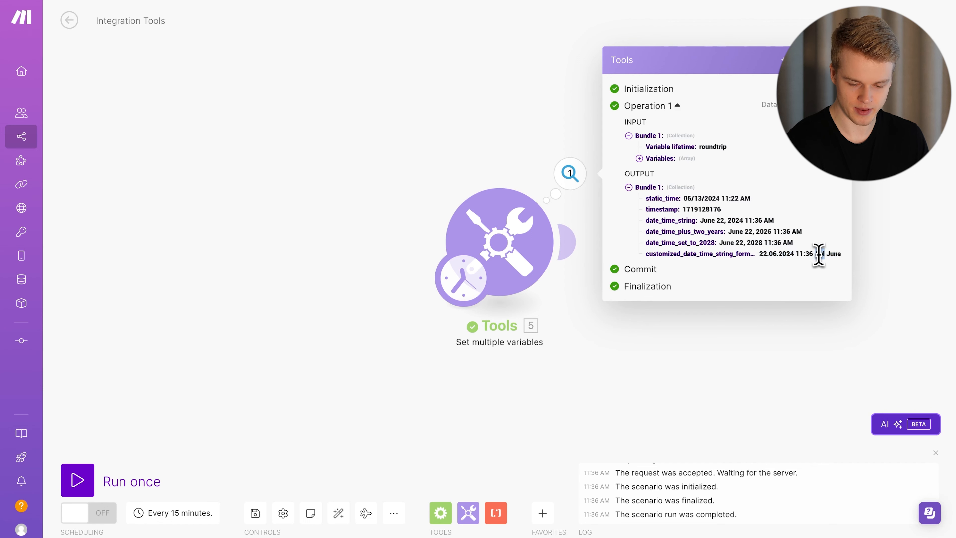
{"action": "triple_click", "coordinate": [819, 257]}
{"action": "left_click", "coordinate": [822, 254]}
{"action": "left_click_drag", "start_coordinate": [845, 254], "coordinate": [860, 256]}
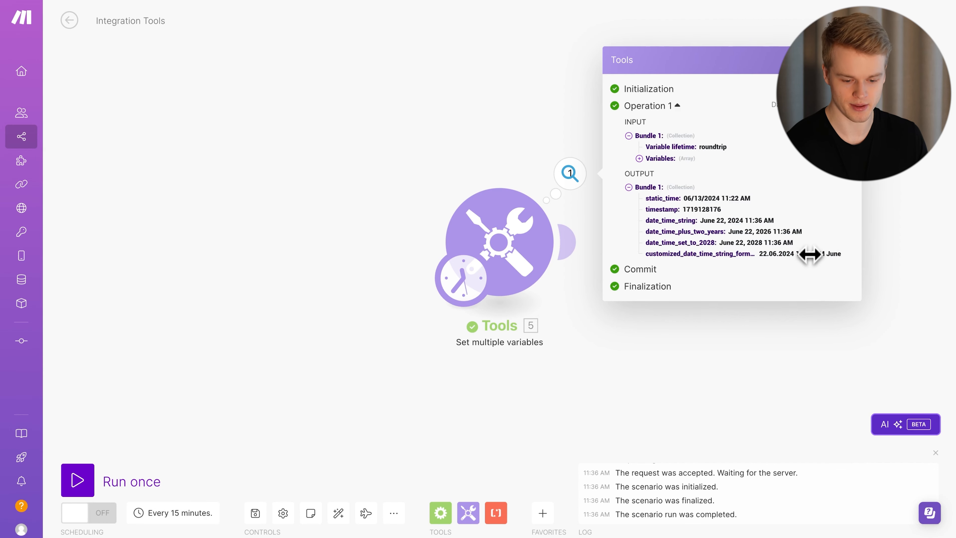
Step: Review the month, day and week tokens in the Help Center's formatting reference, and return to the scenario with the output details closed
{"action": "left_click", "coordinate": [619, 0]}
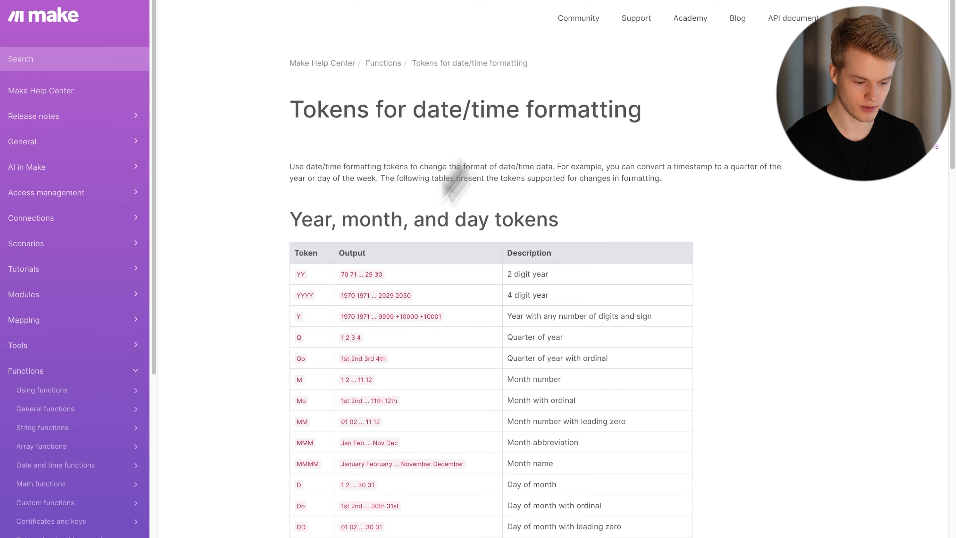
{"action": "scroll", "coordinate": [317, 356], "scroll_direction": "down", "scroll_amount": 5}
{"action": "scroll", "coordinate": [316, 363], "scroll_direction": "up", "scroll_amount": 3}
{"action": "scroll", "coordinate": [318, 363], "scroll_direction": "down", "scroll_amount": 4}
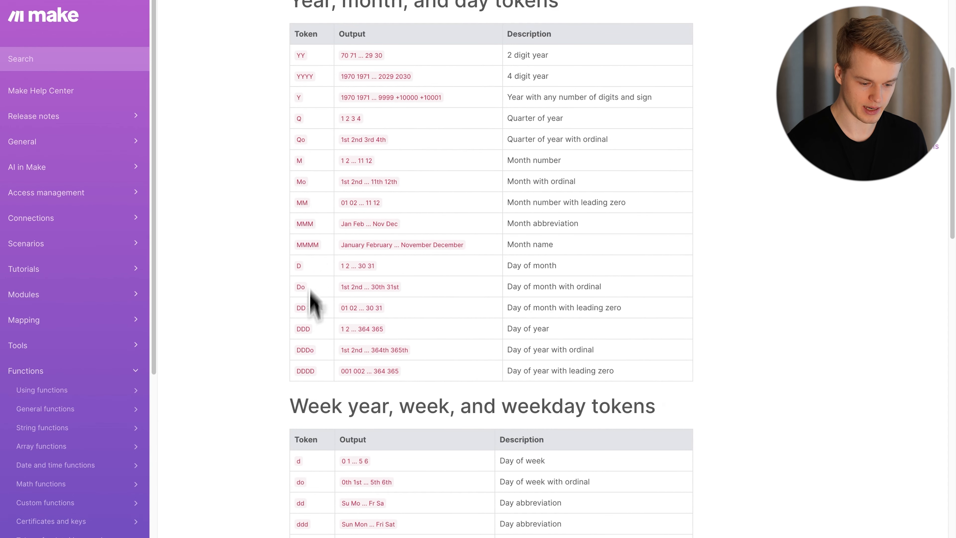
{"action": "scroll", "coordinate": [312, 339], "scroll_direction": "down", "scroll_amount": 5}
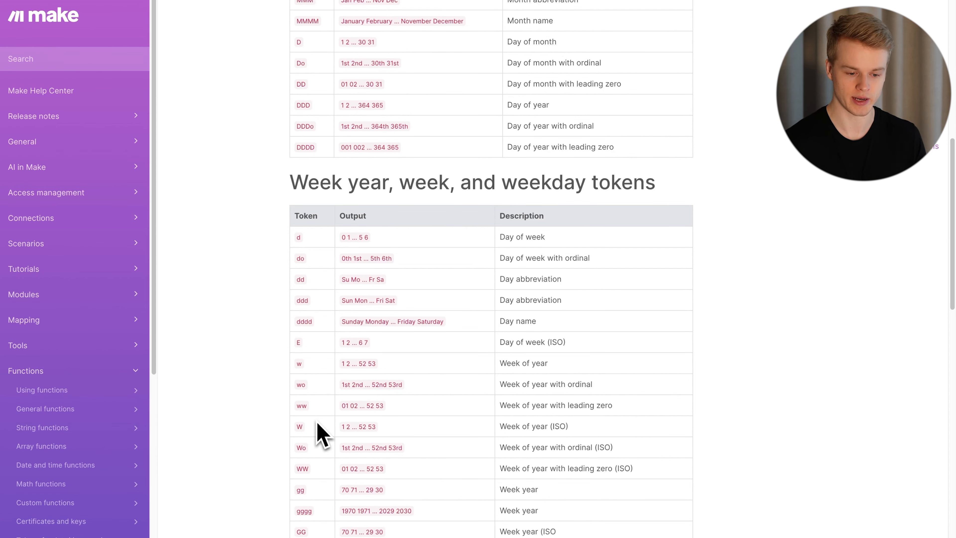
{"action": "key", "text": "ctrl+shift+Tab"}
{"action": "left_click", "coordinate": [319, 259]}
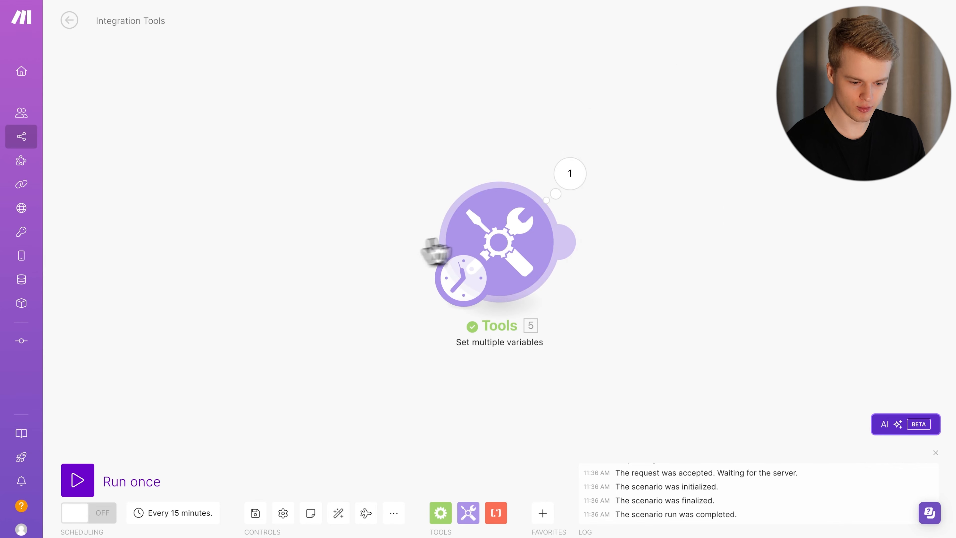
Step: Add a seventh variable to the Set multiple variables module and name it customized_date_parsed
{"action": "left_click", "coordinate": [506, 232]}
{"action": "scroll", "coordinate": [655, 402], "scroll_direction": "down", "scroll_amount": 8}
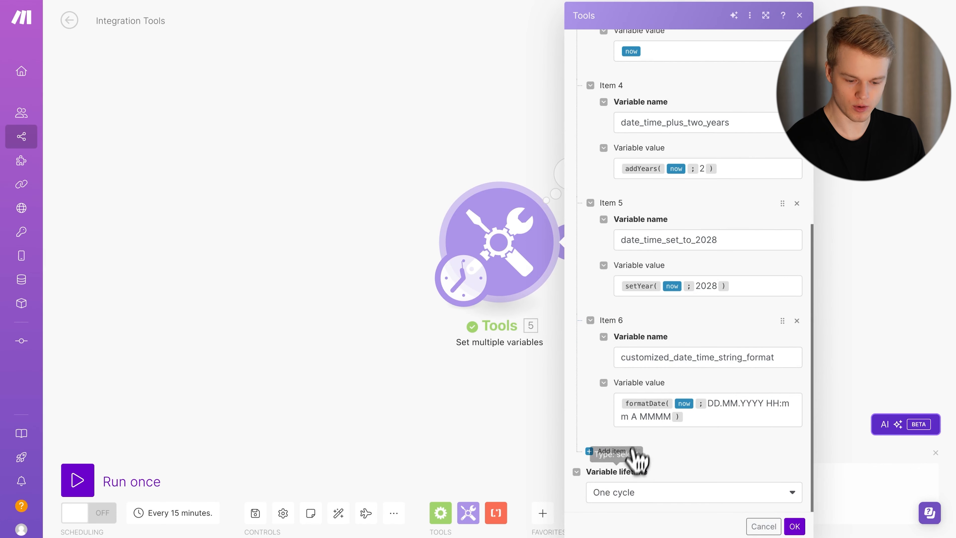
{"action": "left_click", "coordinate": [611, 452]}
{"action": "scroll", "coordinate": [647, 474], "scroll_direction": "down", "scroll_amount": 3}
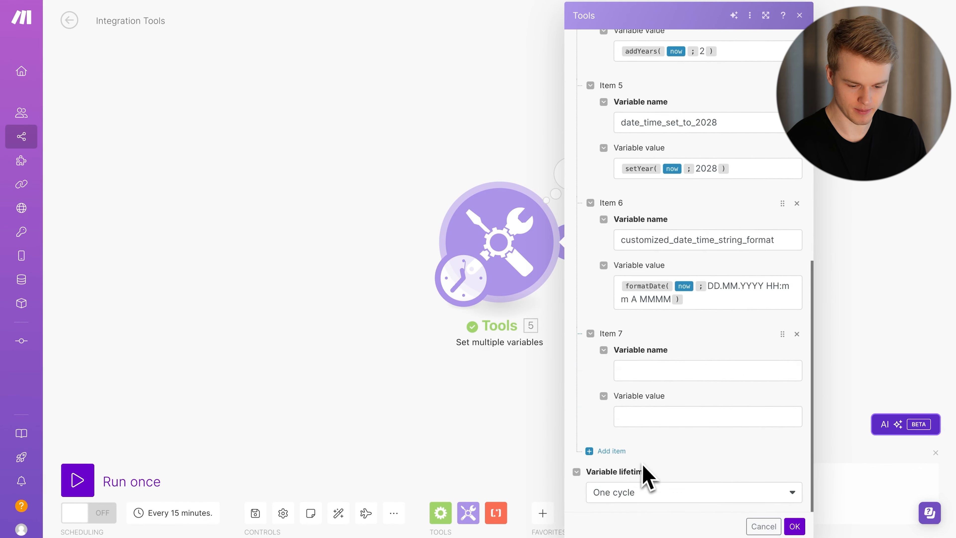
{"action": "left_click", "coordinate": [642, 367]}
{"action": "type", "text": "cust"}
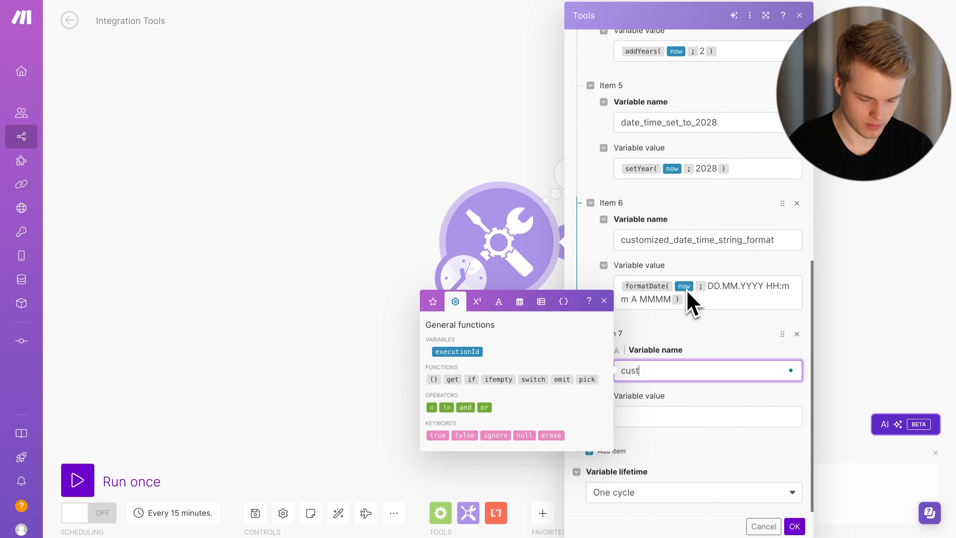
{"action": "type", "text": "omized_date_pa"}
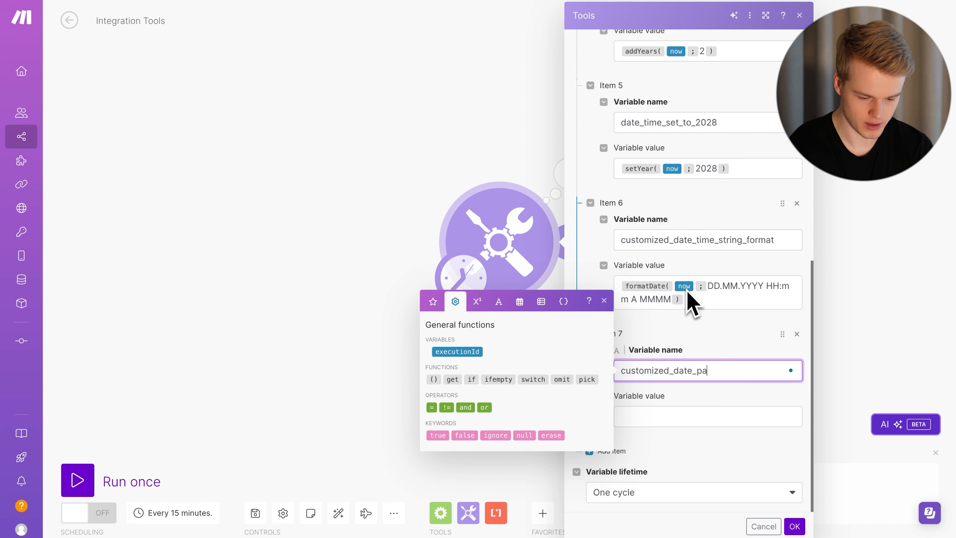
{"action": "type", "text": "rsed"}
Step: Insert the parseDate date and time function as the seventh variable's value
{"action": "left_click", "coordinate": [660, 416]}
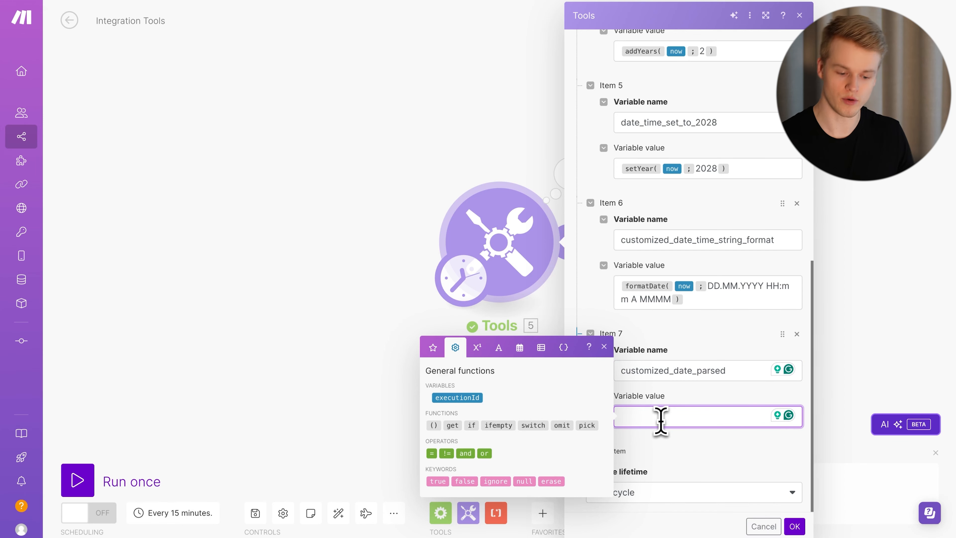
{"action": "left_click", "coordinate": [519, 347]}
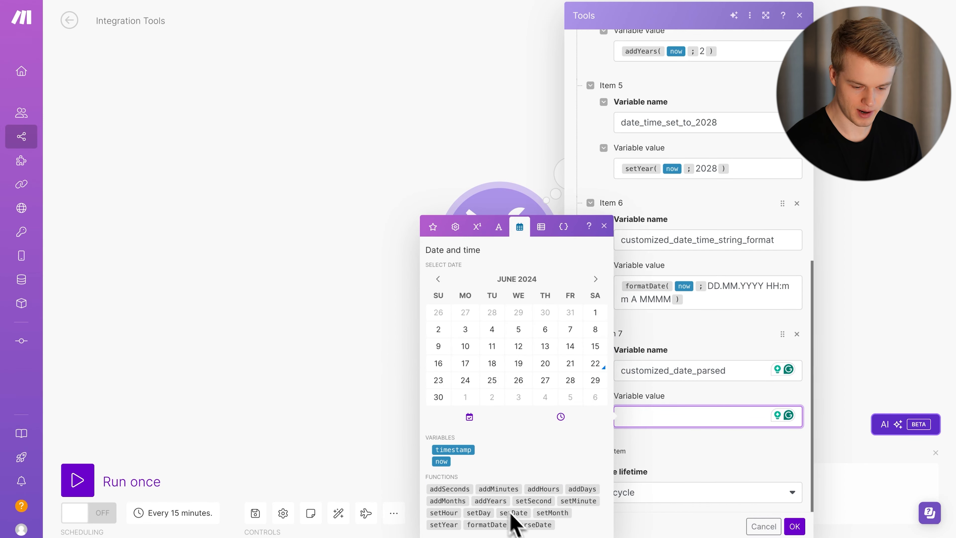
{"action": "left_click", "coordinate": [531, 524]}
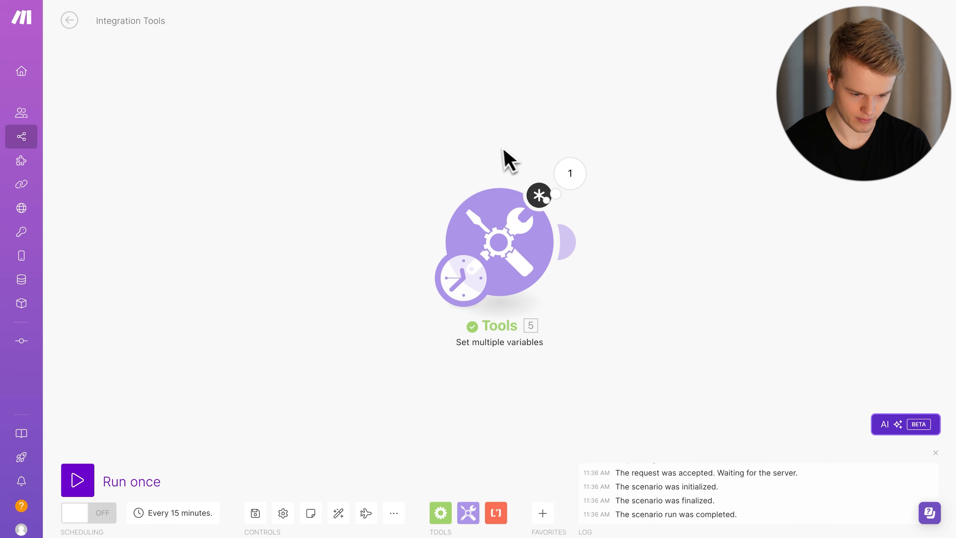
Step: Copy the date_time_string value from the last run's output into parseDate's date argument as June 22, 2024 11:36 AM
{"action": "left_click", "coordinate": [569, 174]}
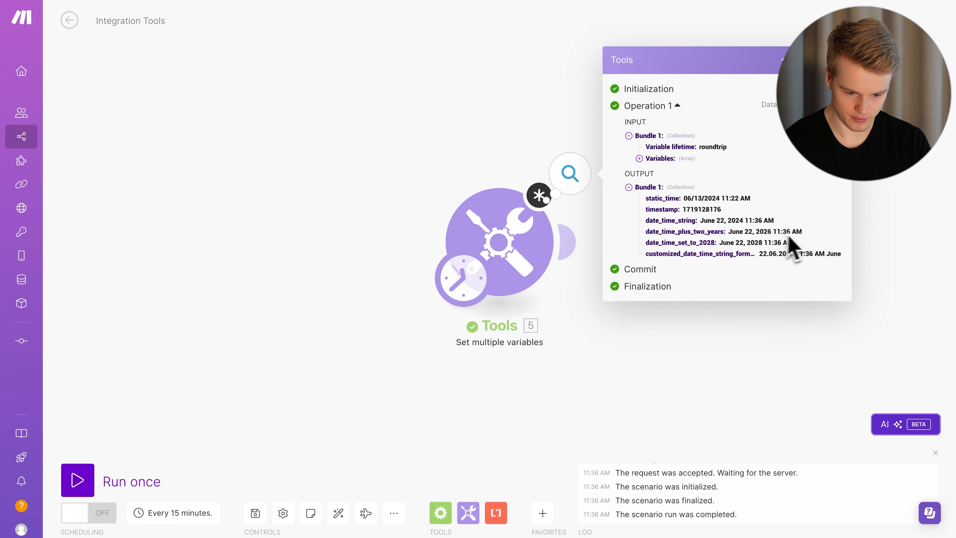
{"action": "left_click_drag", "start_coordinate": [803, 231], "coordinate": [703, 221]}
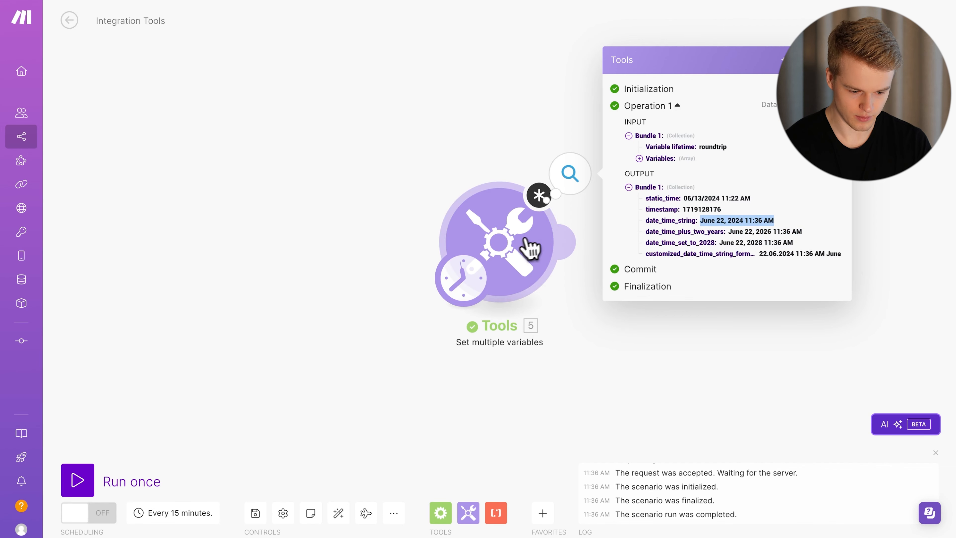
{"action": "left_click", "coordinate": [529, 245]}
{"action": "left_click", "coordinate": [672, 418]}
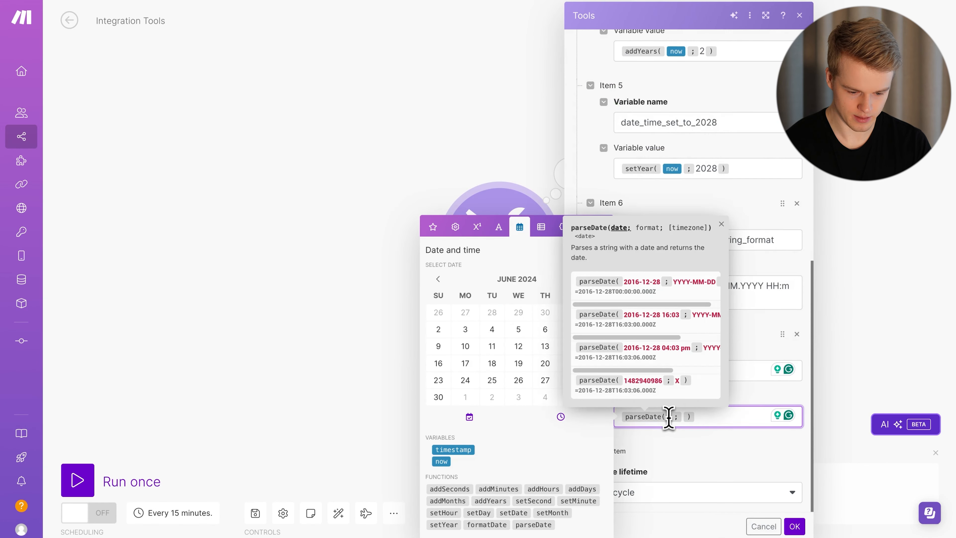
{"action": "type", "text": "June 22, 2024 11:36 AM"}
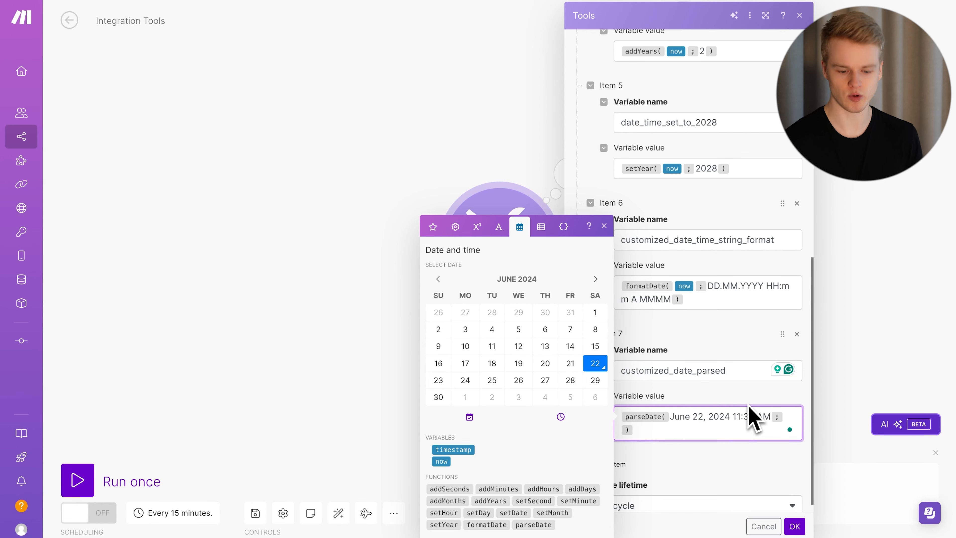
Step: Look up the full month name token in the Help Center and enter MMMM as parseDate's format in the scenario
{"action": "left_click", "coordinate": [674, 416]}
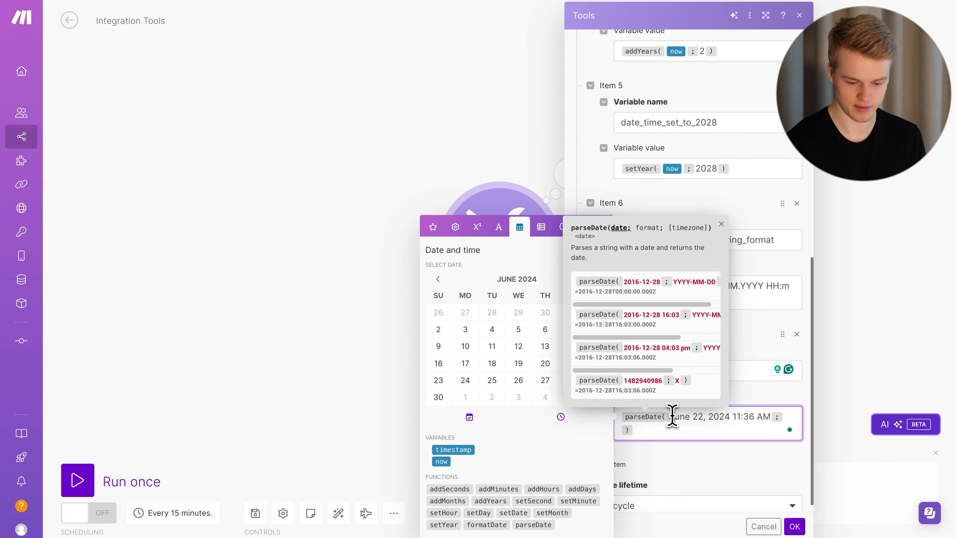
{"action": "left_click_drag", "start_coordinate": [771, 416], "coordinate": [674, 417]}
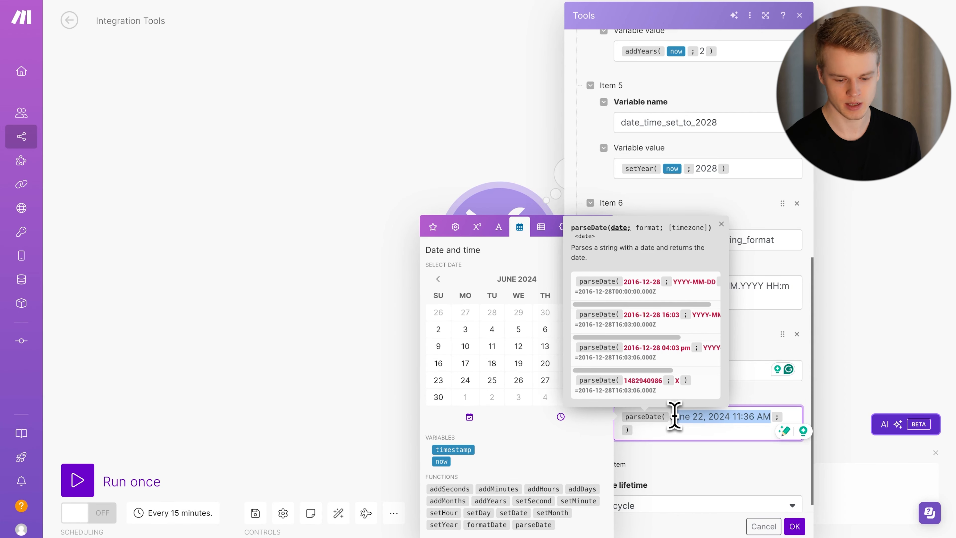
{"action": "key", "text": "End"}
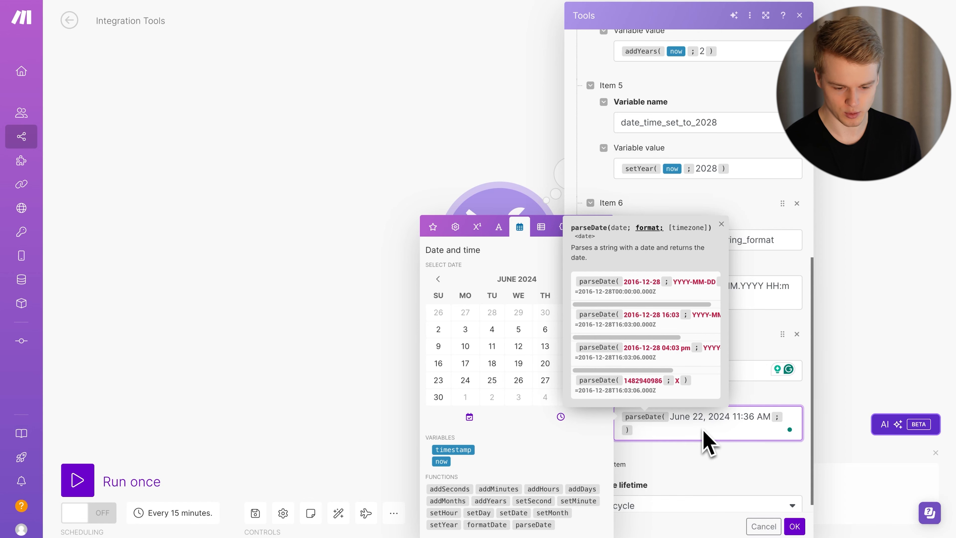
{"action": "double_click", "coordinate": [683, 419]}
{"action": "left_click", "coordinate": [715, 431]}
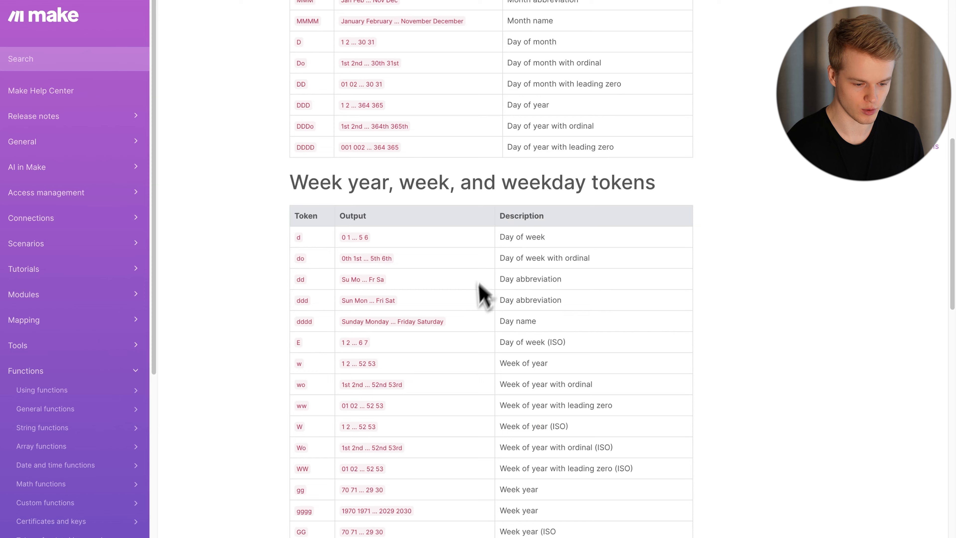
{"action": "scroll", "coordinate": [476, 297], "scroll_direction": "up", "scroll_amount": 5}
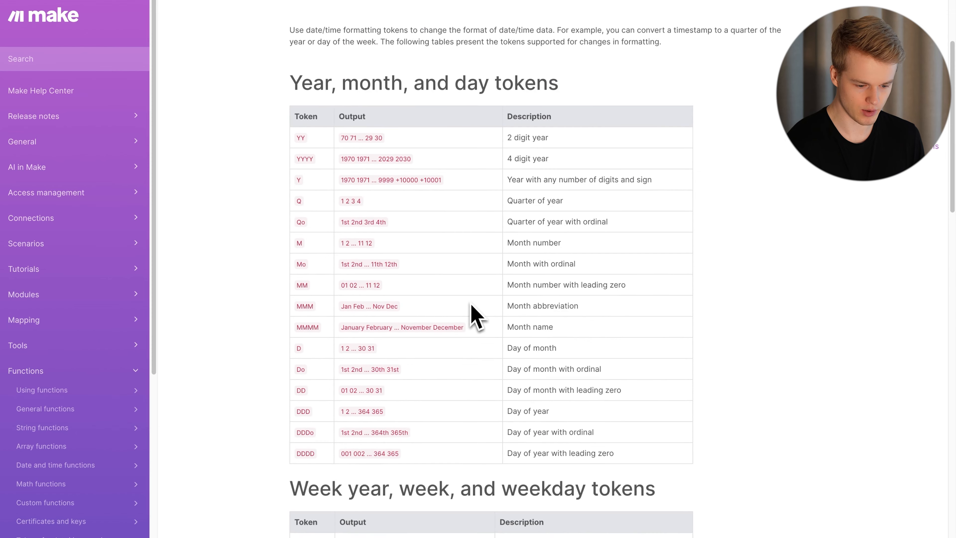
{"action": "scroll", "coordinate": [361, 297], "scroll_direction": "up", "scroll_amount": 1}
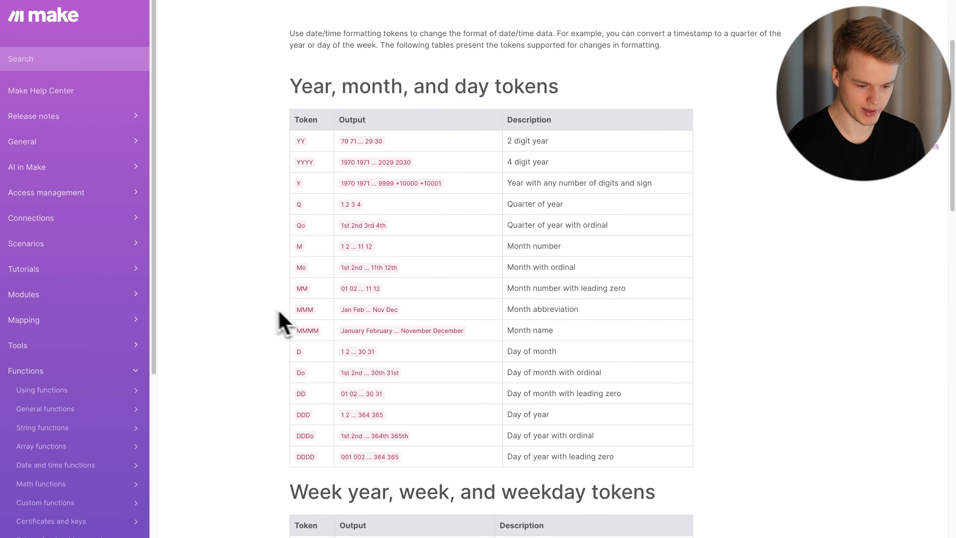
{"action": "left_click_drag", "start_coordinate": [341, 331], "coordinate": [472, 346]}
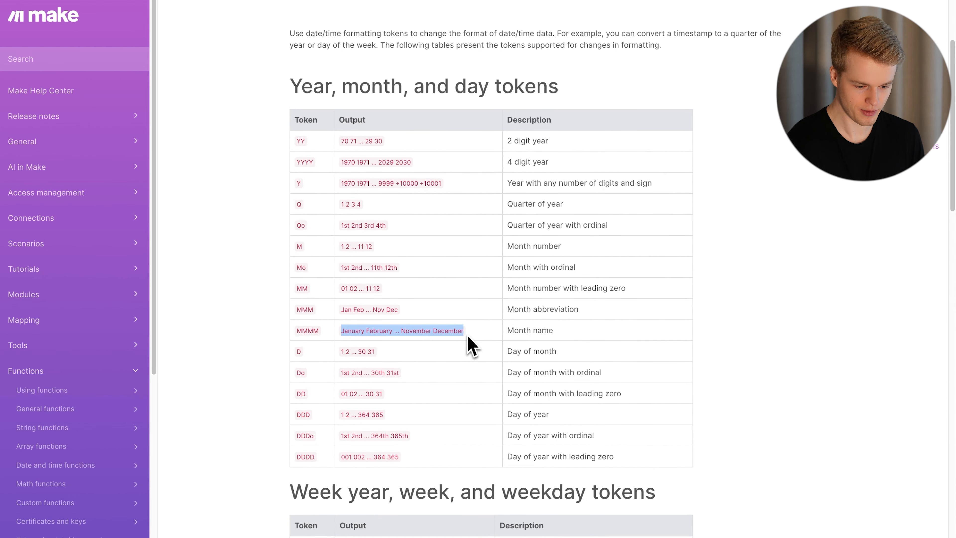
{"action": "double_click", "coordinate": [305, 330]}
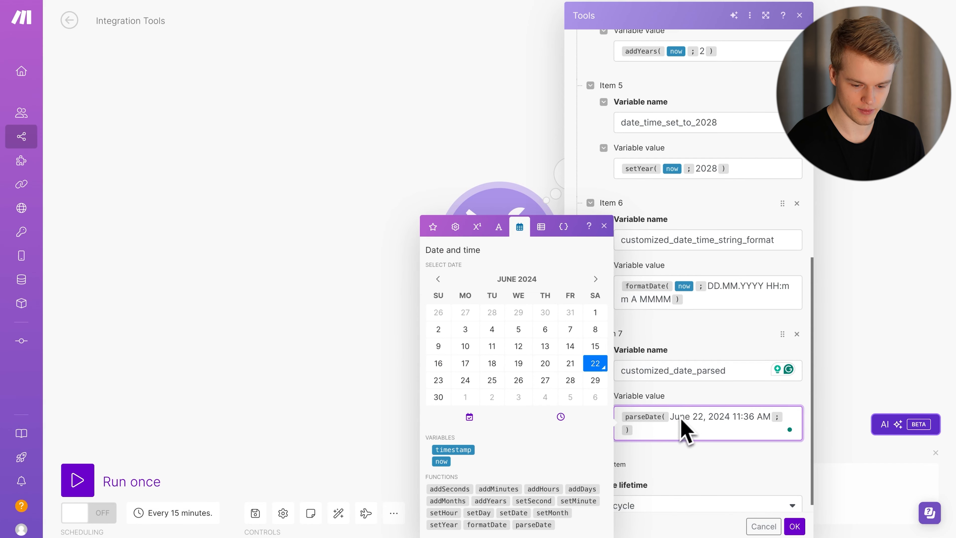
{"action": "key", "text": "Left"}
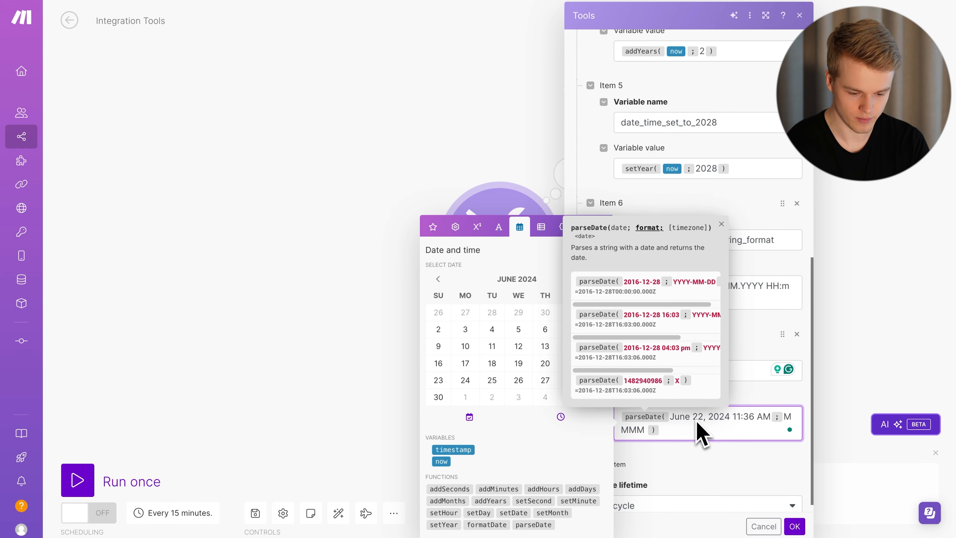
Step: Look up the token for day of month with leading zero in the Help Center and append DD to the parseDate format
{"action": "left_click", "coordinate": [605, 1]}
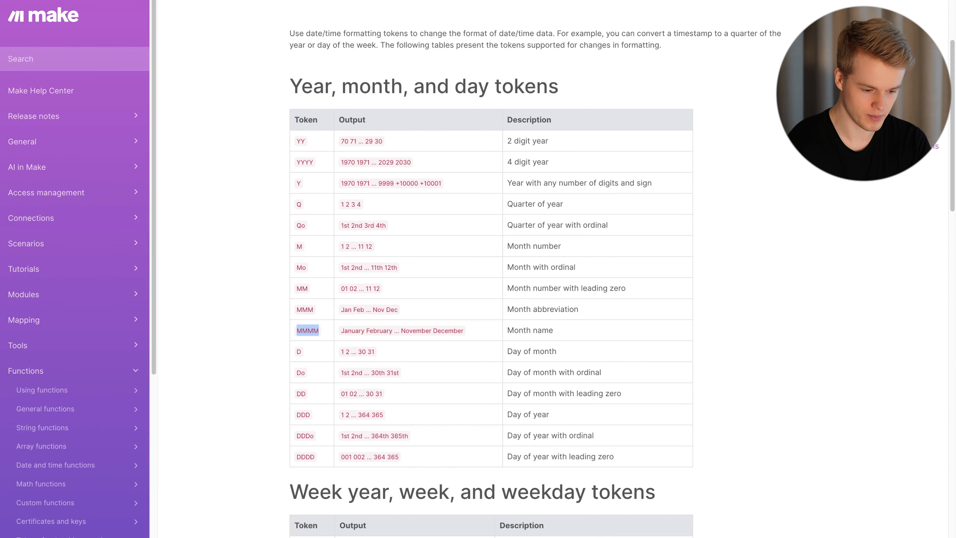
{"action": "scroll", "coordinate": [277, 330], "scroll_direction": "down", "scroll_amount": 5}
{"action": "left_click", "coordinate": [303, 189]}
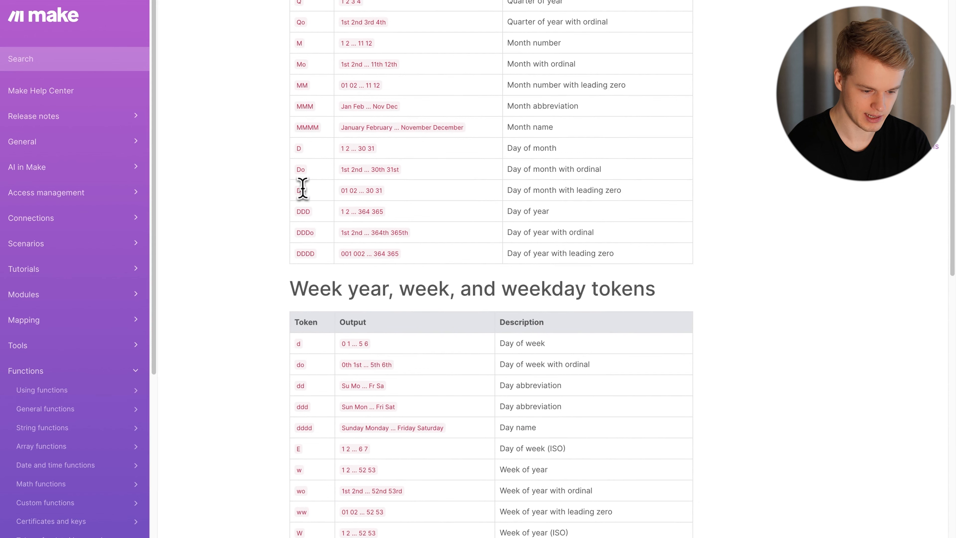
{"action": "left_click_drag", "start_coordinate": [350, 190], "coordinate": [388, 203]}
{"action": "left_click", "coordinate": [386, 196]}
{"action": "left_click", "coordinate": [104, 1]}
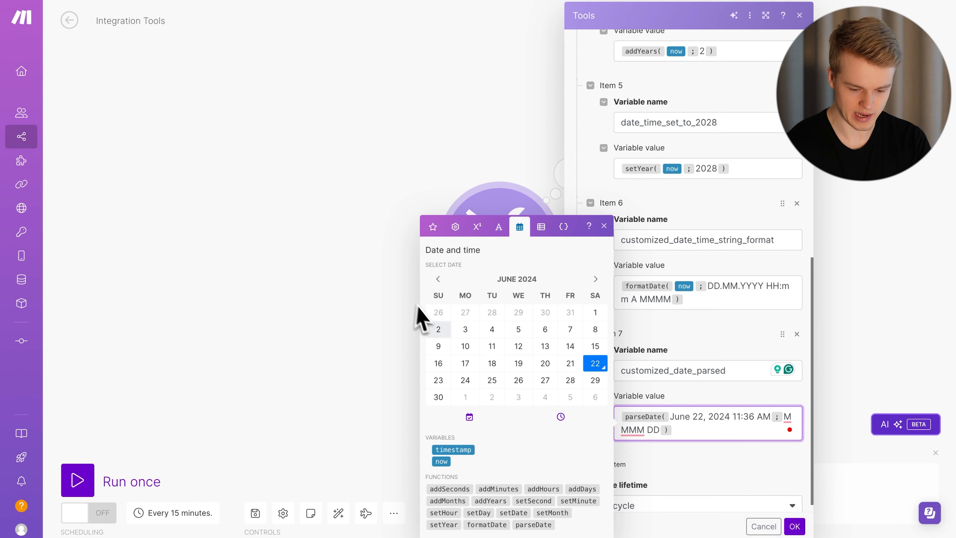
Step: Look up the four-digit year token in the Help Center and extend the parseDate format to MMMM DD, YYYY
{"action": "mouse_move", "coordinate": [631, 439]}
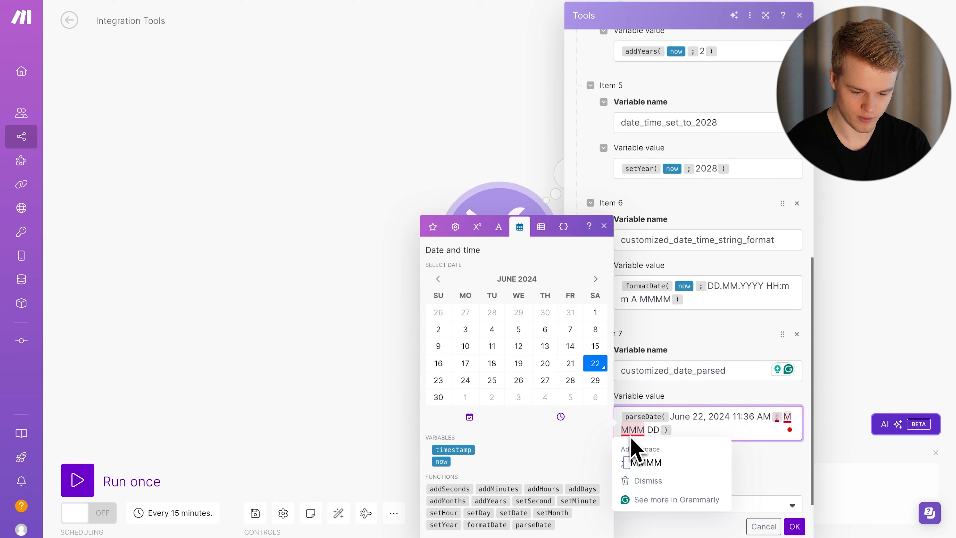
{"action": "left_click", "coordinate": [707, 425]}
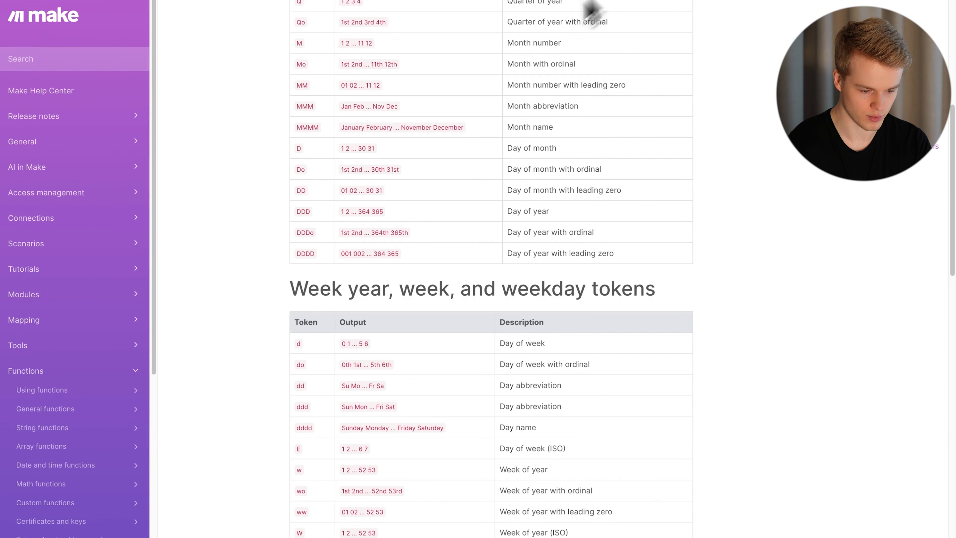
{"action": "scroll", "coordinate": [384, 260], "scroll_direction": "up", "scroll_amount": 6}
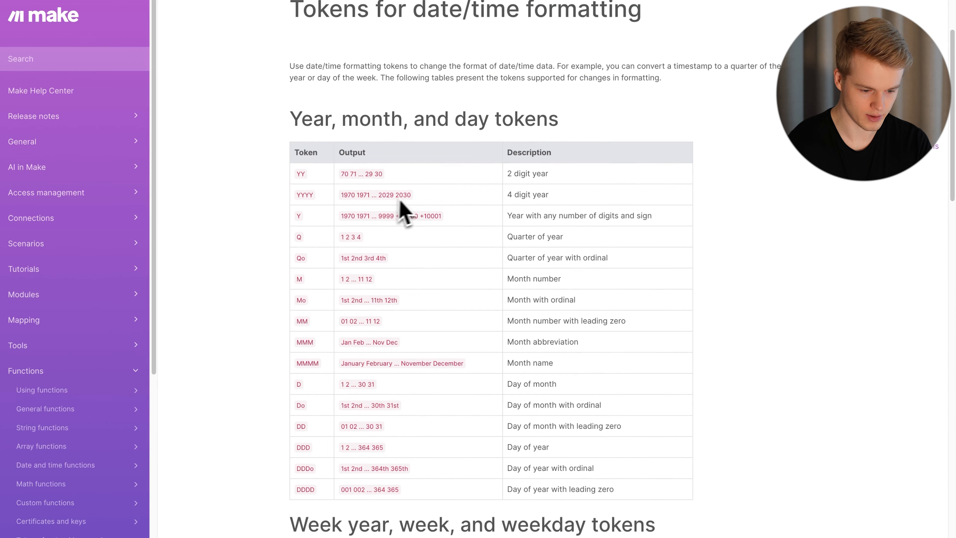
{"action": "left_click_drag", "start_coordinate": [411, 195], "coordinate": [337, 201]}
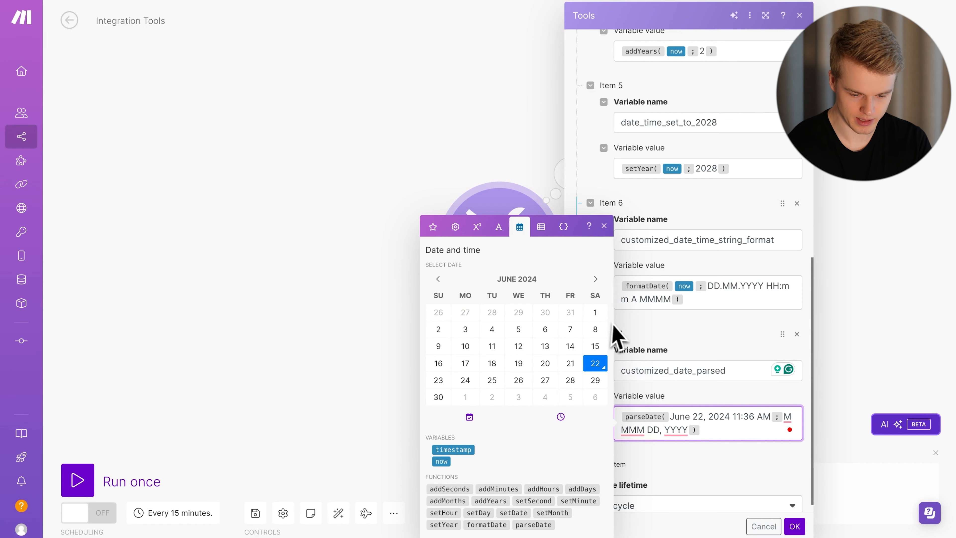
Step: Complete the parseDate format as MMMM DD, YYYY HH:mm A and save the module settings
{"action": "left_click", "coordinate": [738, 428]}
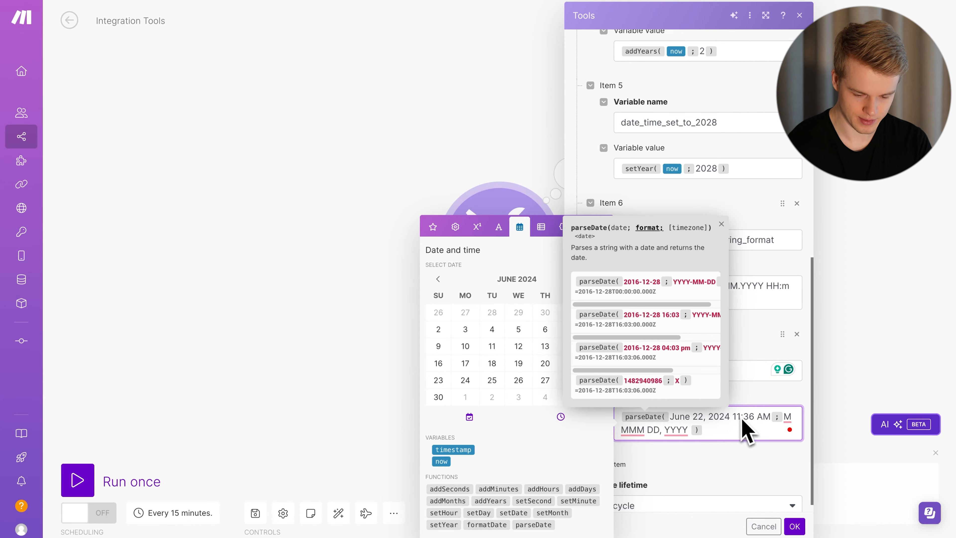
{"action": "scroll", "coordinate": [703, 325], "scroll_direction": "right", "scroll_amount": 3}
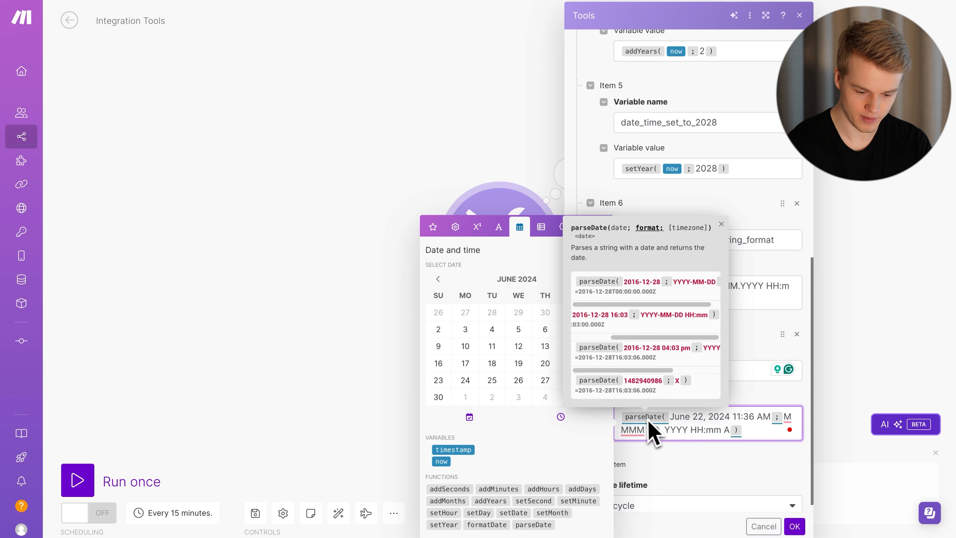
{"action": "mouse_move", "coordinate": [767, 434]}
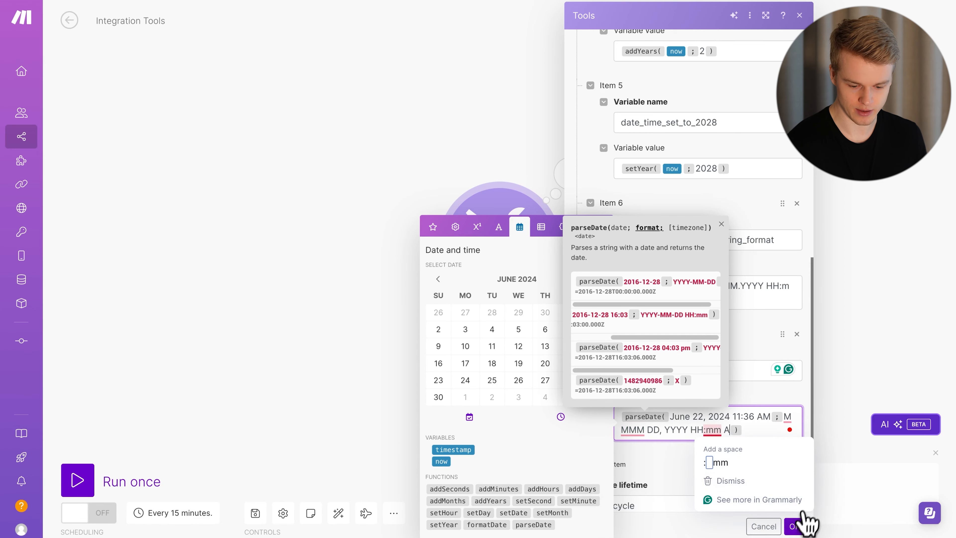
{"action": "left_click", "coordinate": [794, 525]}
Step: Run the scenario once and examine the customized_date_parsed value in the output bundle
{"action": "left_click", "coordinate": [81, 480]}
{"action": "left_click", "coordinate": [570, 173]}
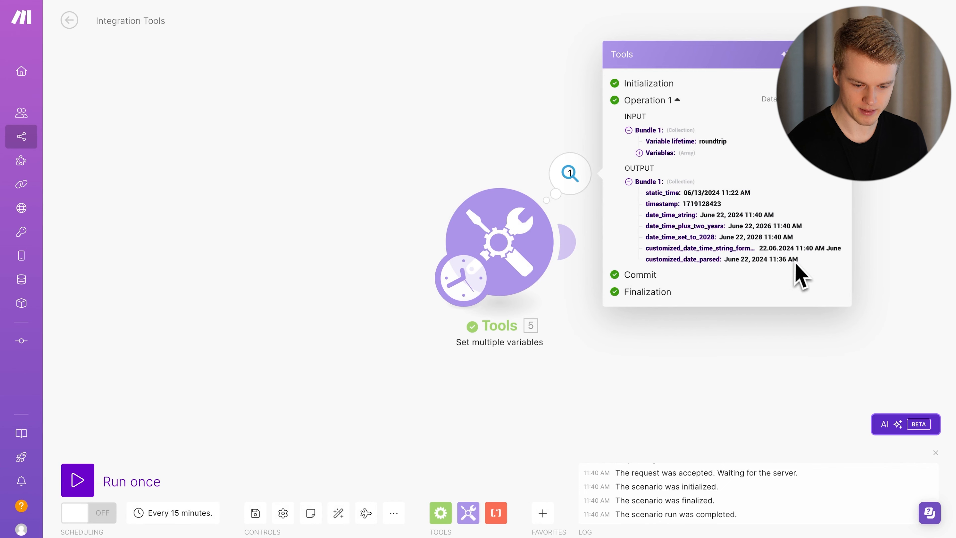
{"action": "left_click_drag", "start_coordinate": [797, 260], "coordinate": [730, 259]}
Step: View the output bundle's raw content, examine how customized_date_parsed is stored there, and close the bundle content
{"action": "mouse_move", "coordinate": [840, 99]}
{"action": "left_click", "coordinate": [757, 137]}
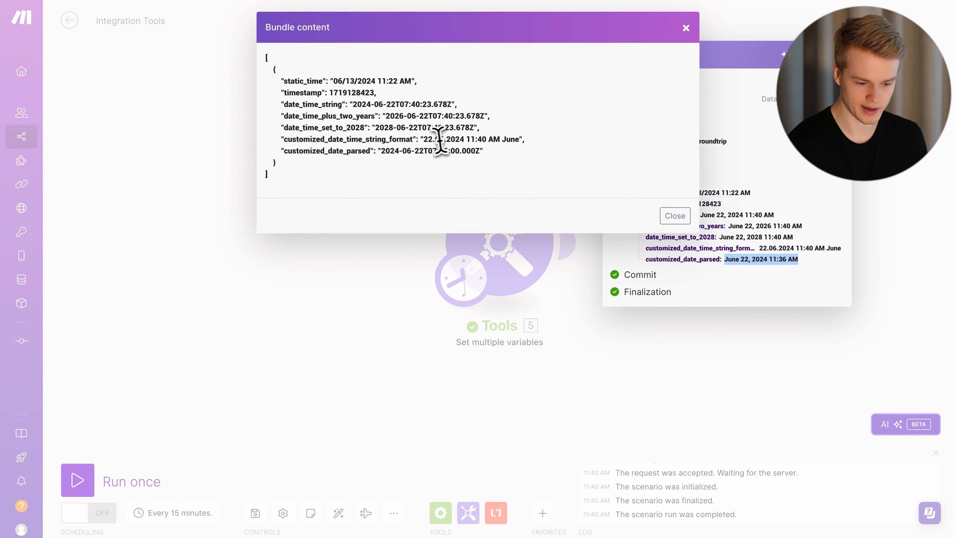
{"action": "left_click", "coordinate": [381, 150]}
{"action": "left_click_drag", "start_coordinate": [381, 150], "coordinate": [483, 153]}
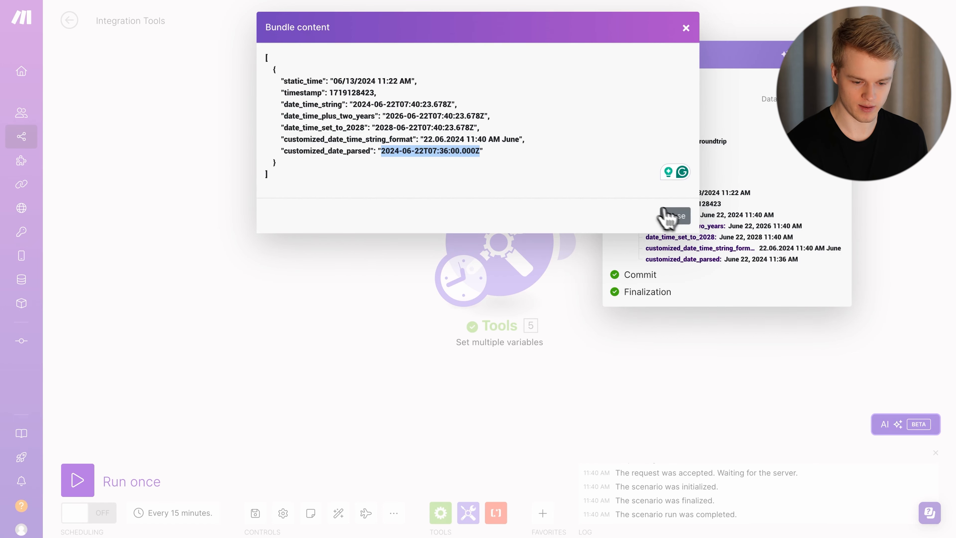
{"action": "left_click", "coordinate": [675, 215]}
Step: Add UTC as the timezone argument of the parseDate function in customized_date_parsed and save the module settings
{"action": "left_click", "coordinate": [491, 244]}
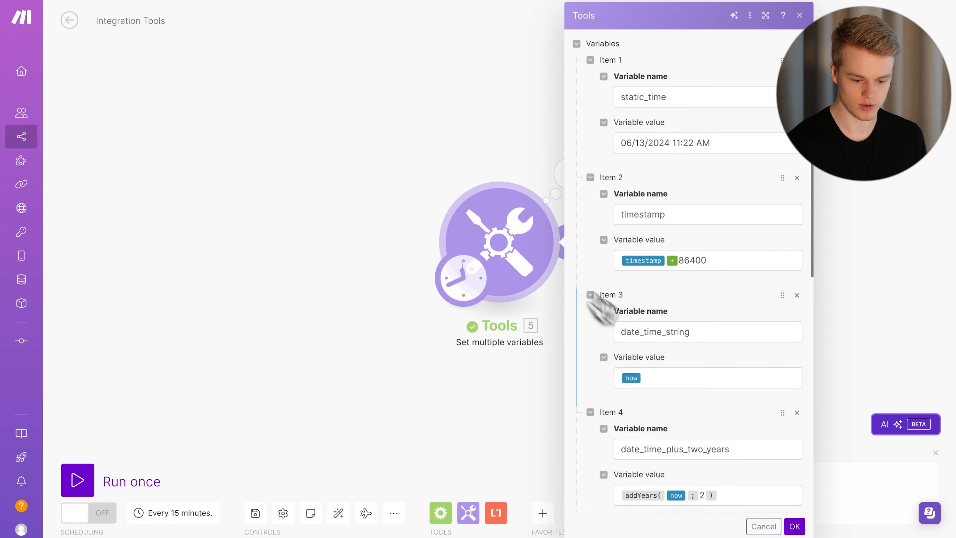
{"action": "scroll", "coordinate": [663, 395], "scroll_direction": "down", "scroll_amount": 10}
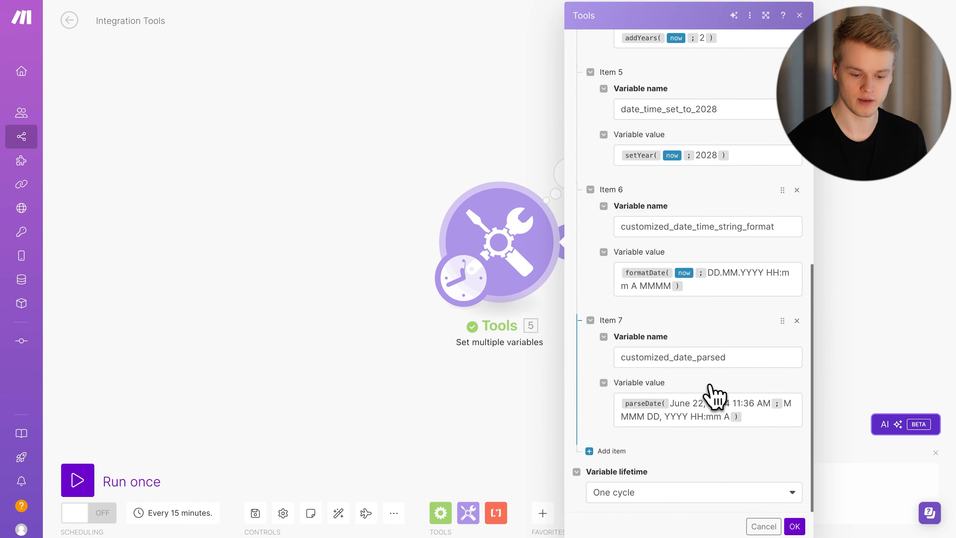
{"action": "left_click", "coordinate": [750, 419]}
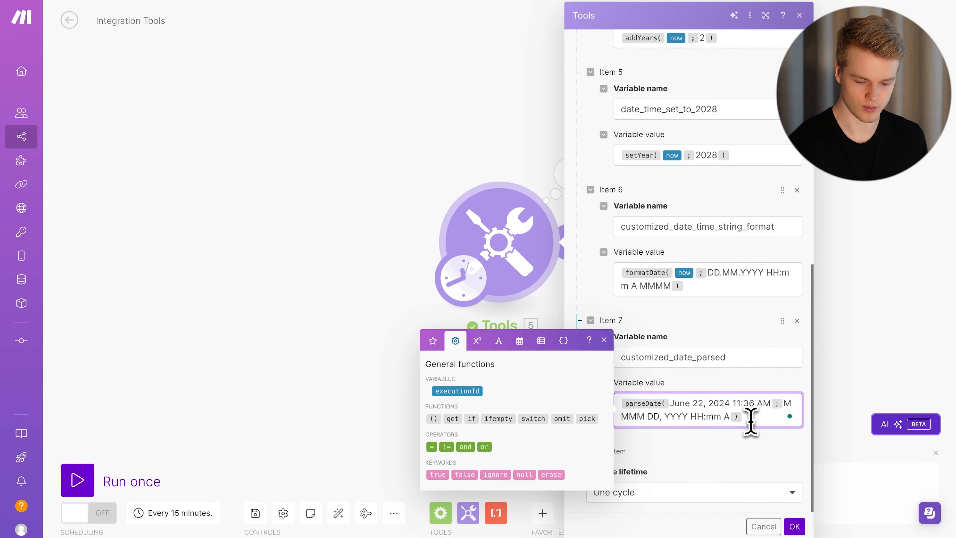
{"action": "key", "text": "Left"}
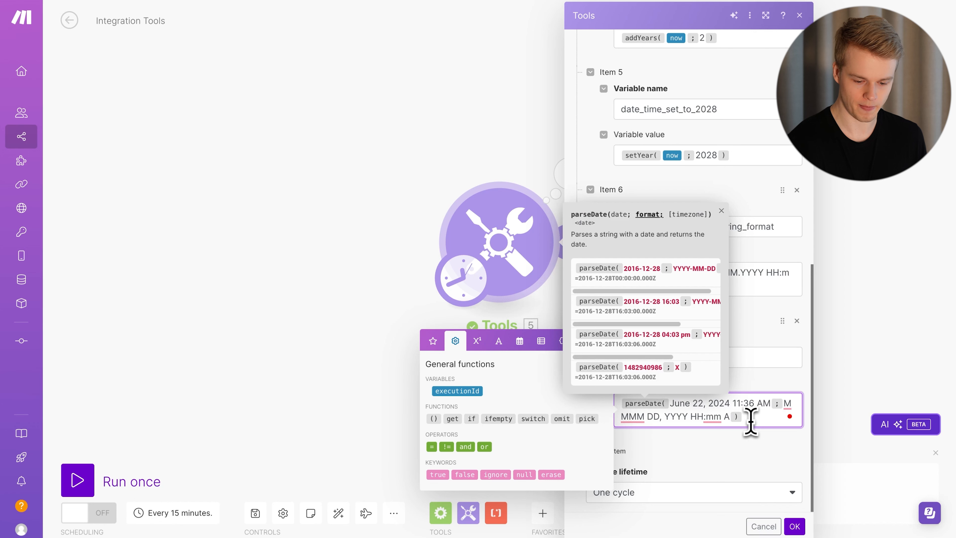
{"action": "type", "text": "; UTC"}
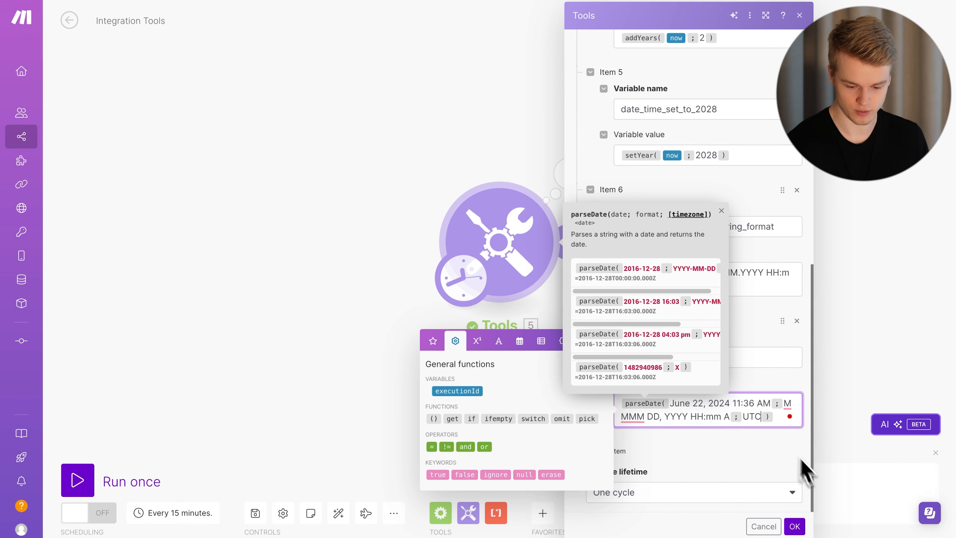
{"action": "left_click", "coordinate": [794, 526]}
Step: Run the scenario once and examine the time in the customized_date_parsed output
{"action": "left_click", "coordinate": [78, 480]}
{"action": "left_click", "coordinate": [570, 174]}
{"action": "left_click_drag", "start_coordinate": [769, 261], "coordinate": [800, 251]}
Step: View the output bundle's raw content, examine the stored customized_date_parsed value, and close the bundle content
{"action": "left_click", "coordinate": [837, 99]}
{"action": "left_click", "coordinate": [782, 137]}
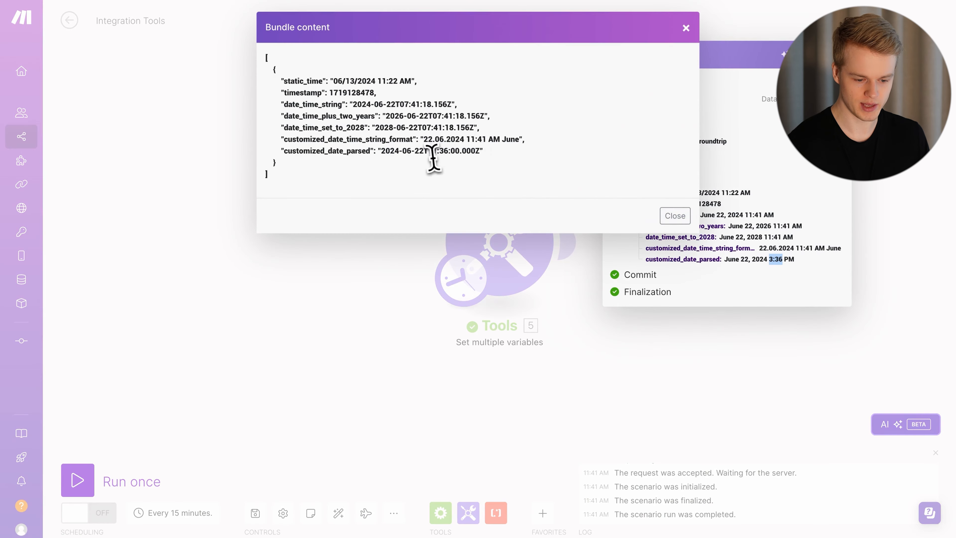
{"action": "left_click_drag", "start_coordinate": [426, 153], "coordinate": [480, 152]}
{"action": "left_click_drag", "start_coordinate": [380, 151], "coordinate": [483, 152]}
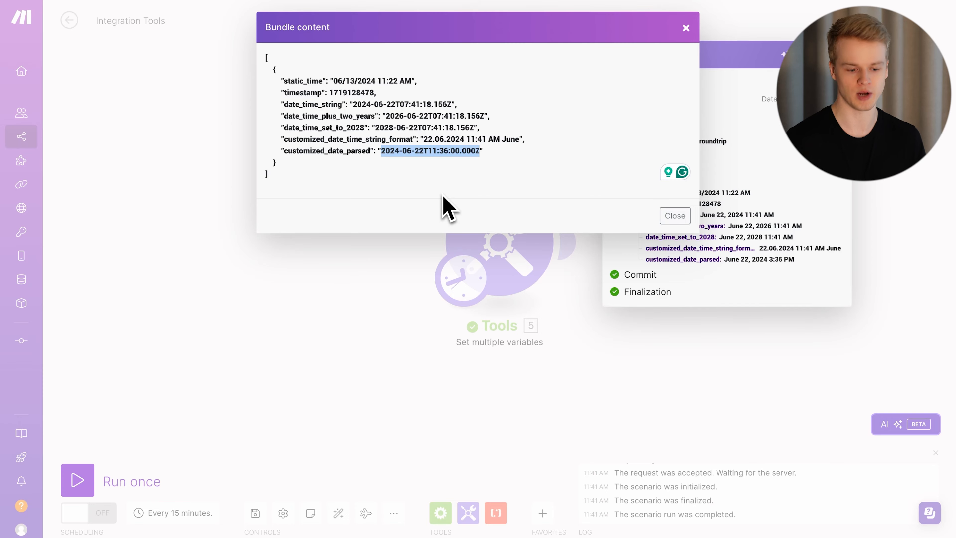
{"action": "key", "text": "Escape"}
Step: Add an eighth variable to the Tools module and give it a formatDate value with the format MMMM
{"action": "left_click", "coordinate": [514, 231]}
{"action": "scroll", "coordinate": [650, 384], "scroll_direction": "down", "scroll_amount": 10}
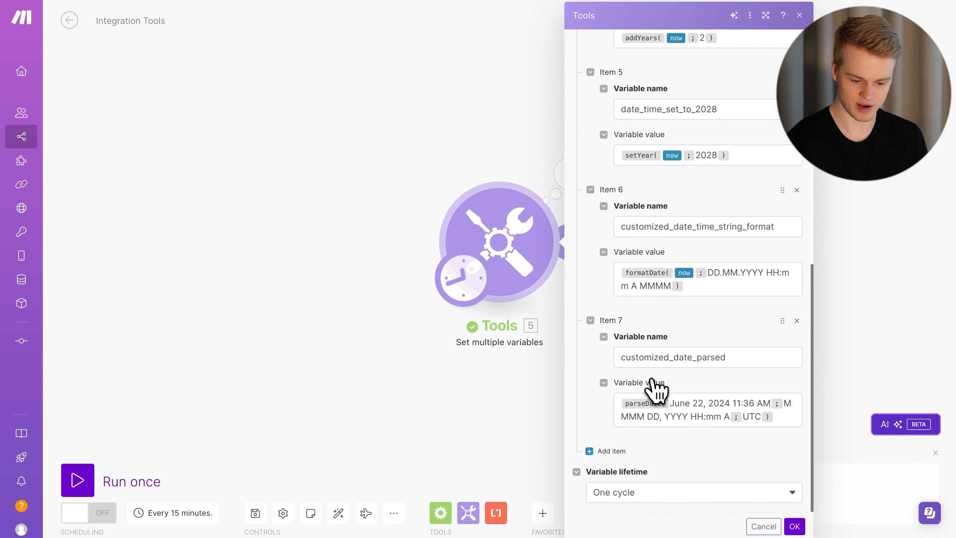
{"action": "left_click", "coordinate": [621, 451]}
{"action": "scroll", "coordinate": [673, 454], "scroll_direction": "down", "scroll_amount": 3}
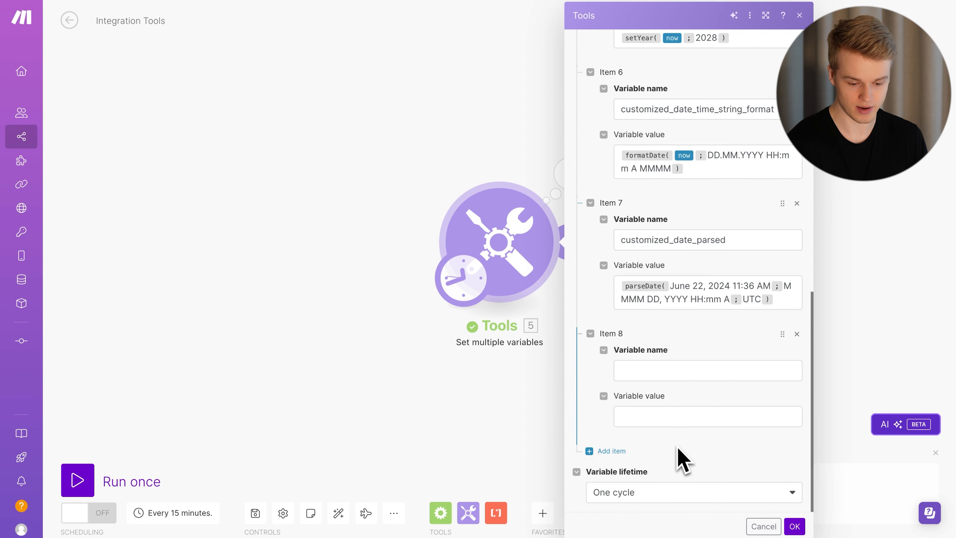
{"action": "left_click", "coordinate": [650, 417]}
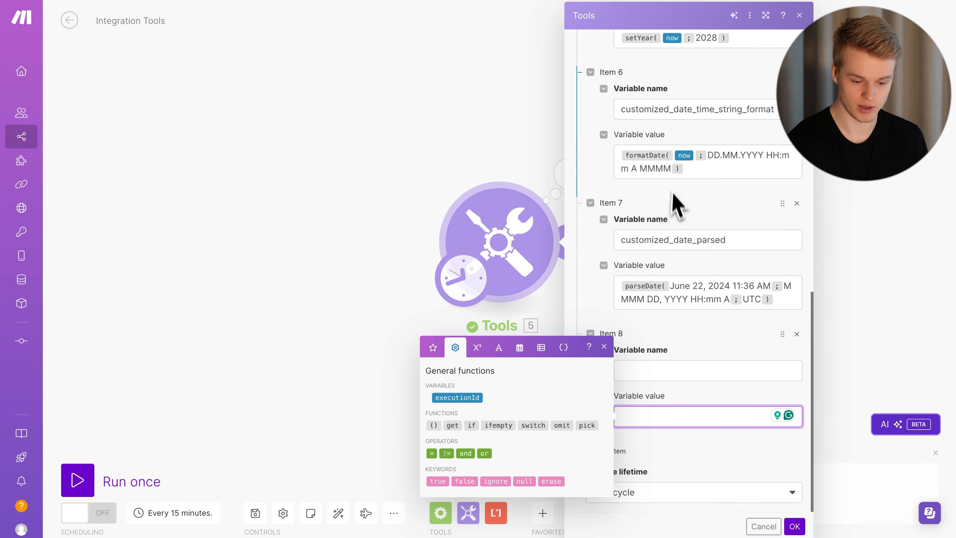
{"action": "left_click", "coordinate": [517, 354]}
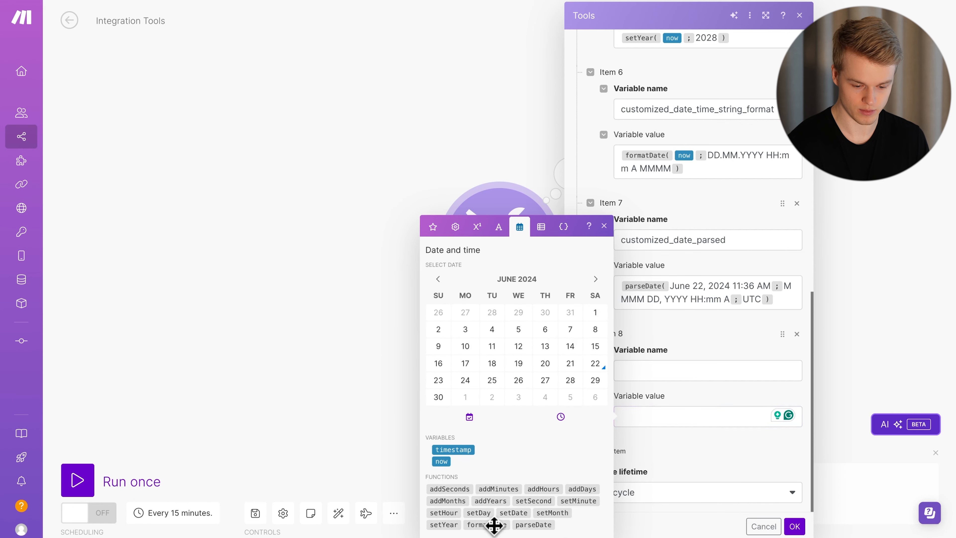
{"action": "left_click", "coordinate": [489, 525]}
{"action": "key", "text": "Left"}
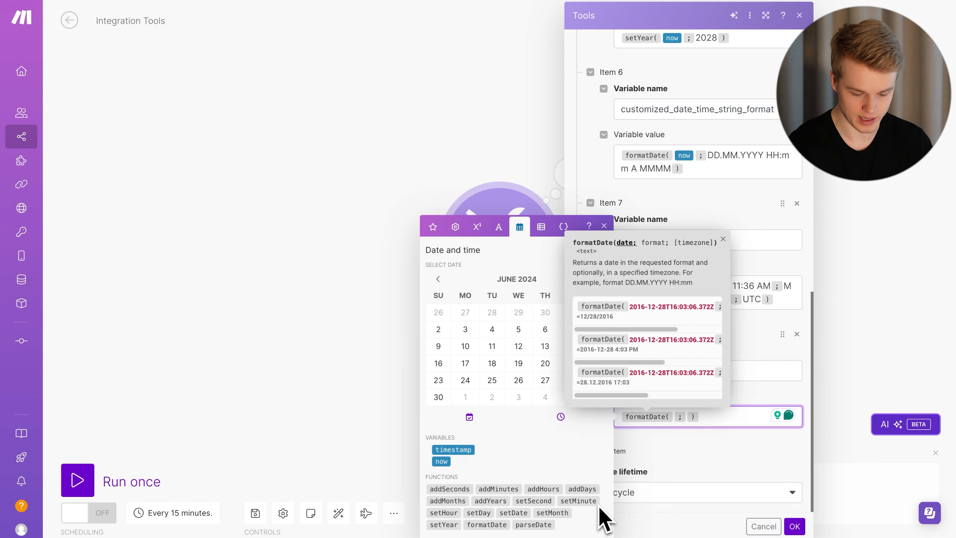
{"action": "key", "text": "Right"}
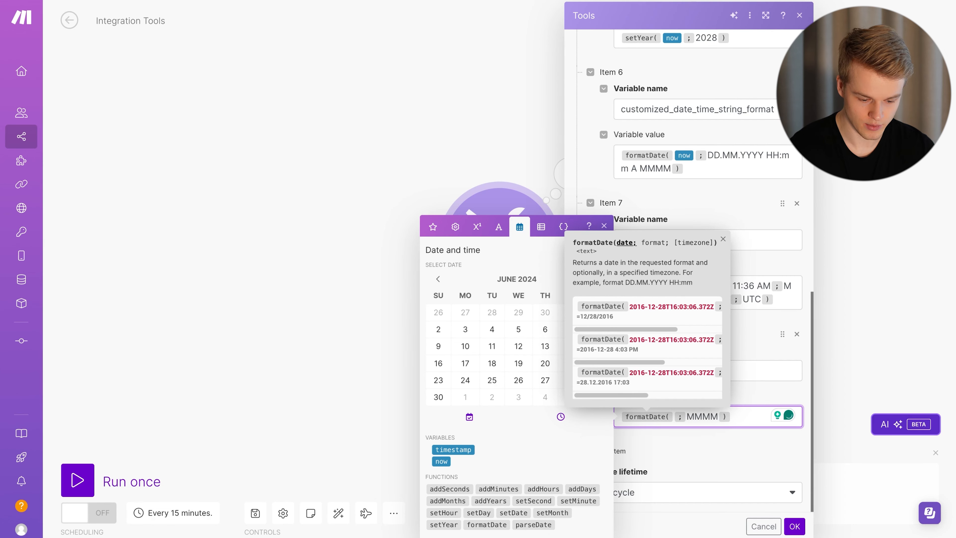
Step: Nest addYears(now; 4) as the date inside the new variable's formatDate function and name the variable random_time_test
{"action": "mouse_move", "coordinate": [500, 507]}
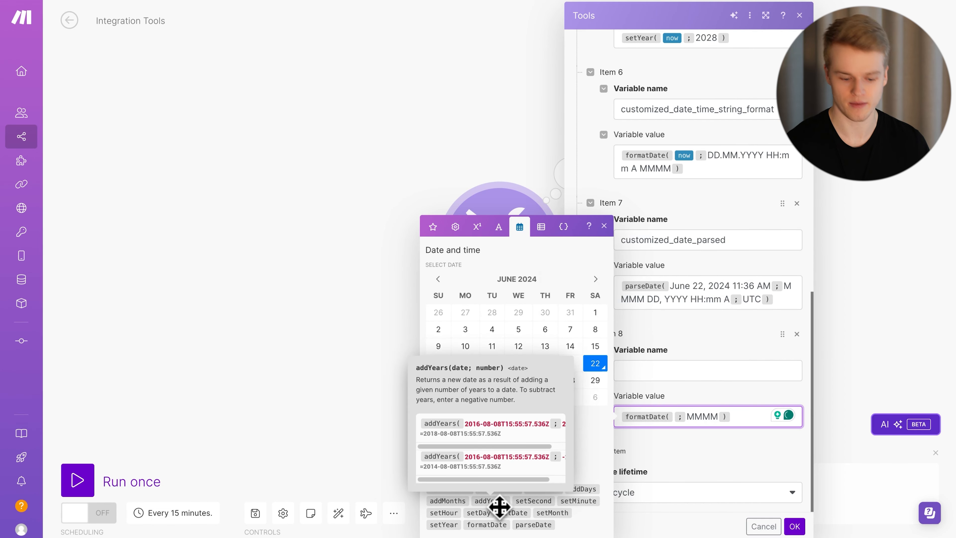
{"action": "left_click", "coordinate": [494, 499]}
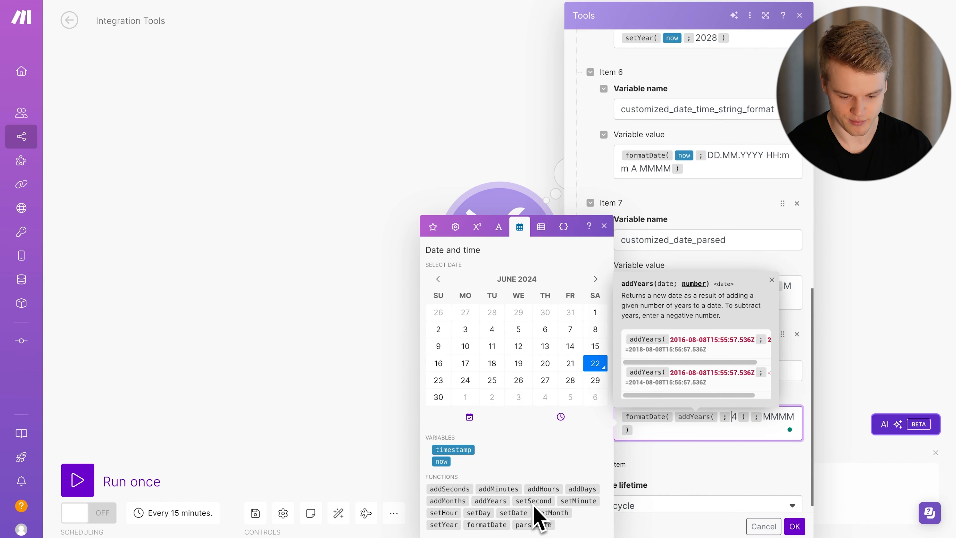
{"action": "left_click_drag", "start_coordinate": [445, 463], "coordinate": [722, 415]}
{"action": "left_click", "coordinate": [668, 371]}
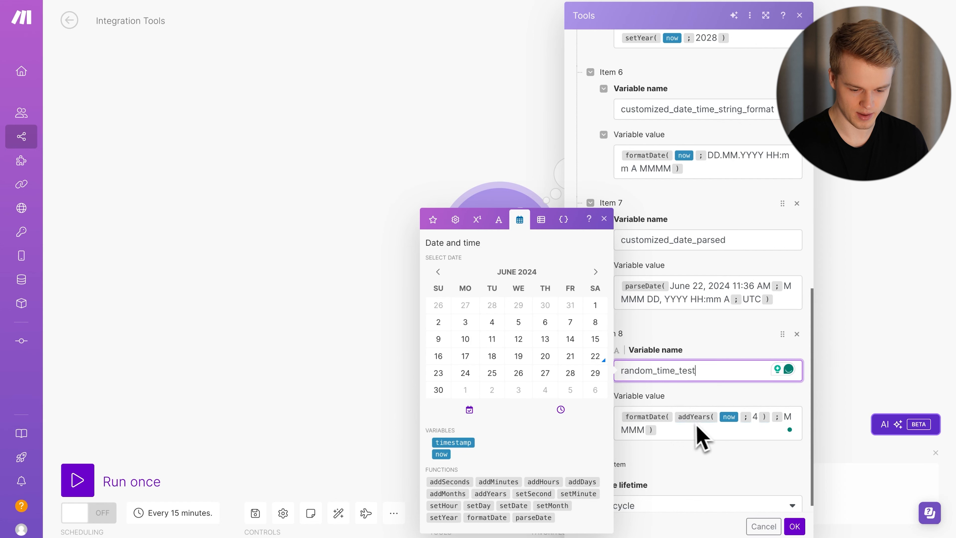
Step: Wrap the whole random_time_test expression in an addMonths function that adds 1 month
{"action": "left_click", "coordinate": [673, 429]}
{"action": "key", "text": "ctrl+a"}
{"action": "key", "text": "BackSpace"}
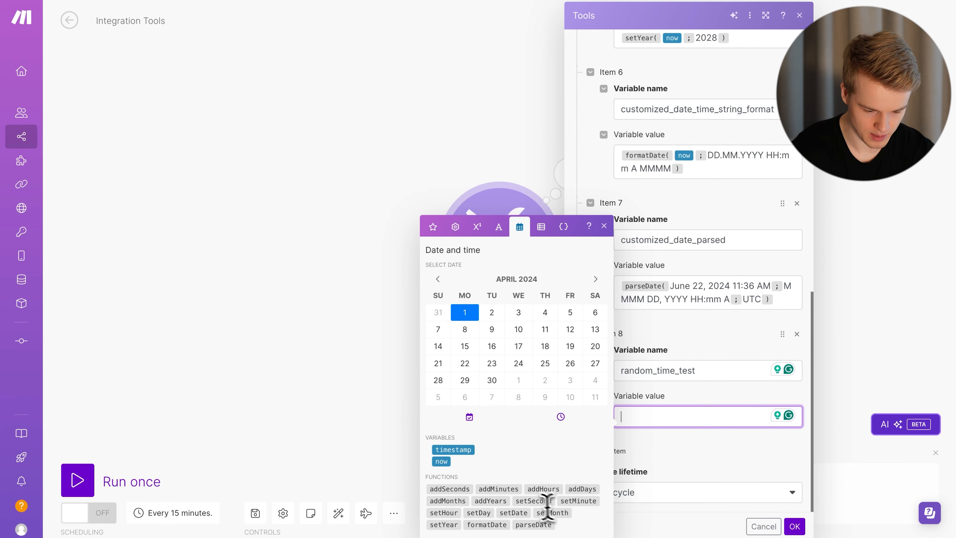
{"action": "left_click", "coordinate": [449, 500]}
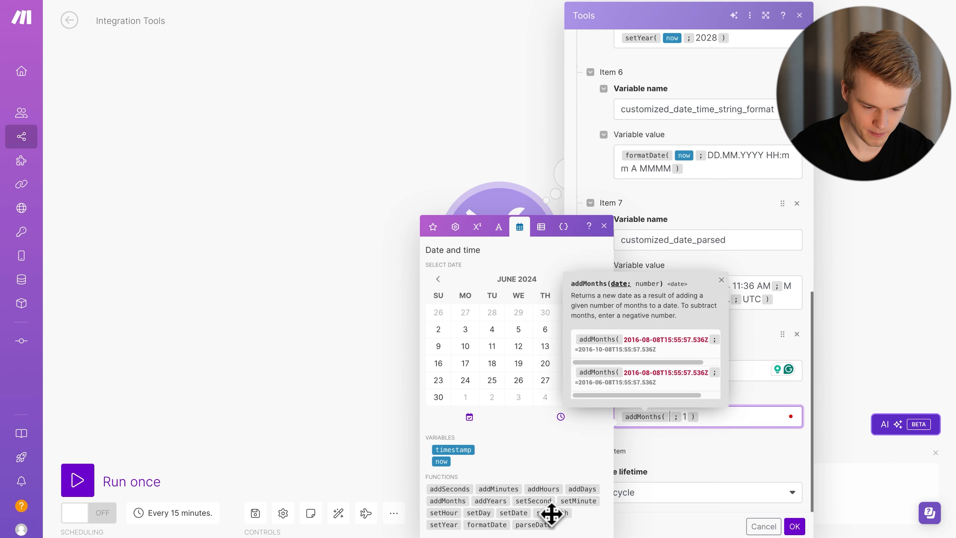
{"action": "type", "text": "formatDate( addYears( now ; 4 ) ; MMMM )"}
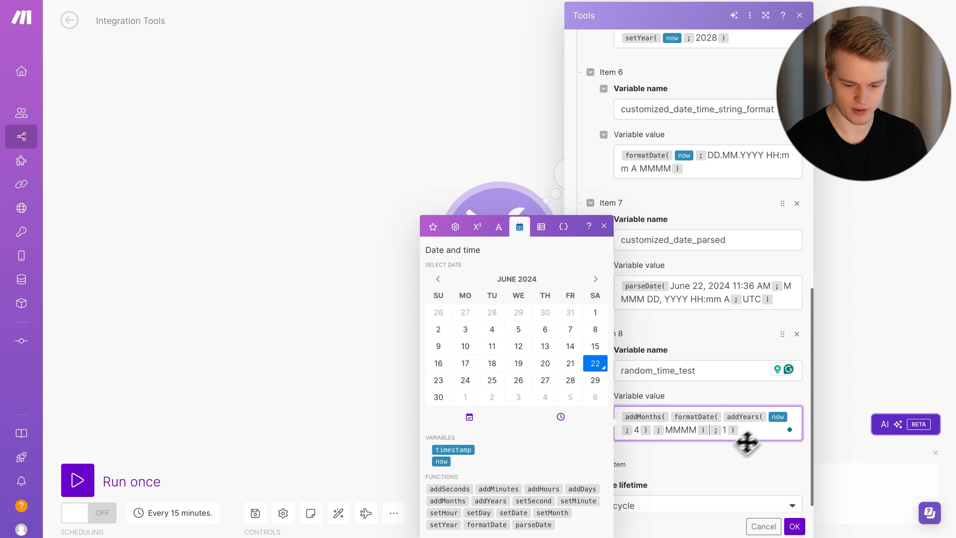
Step: Save the module settings, run the scenario once and examine the operation's result
{"action": "left_click", "coordinate": [795, 526]}
{"action": "left_click", "coordinate": [78, 481]}
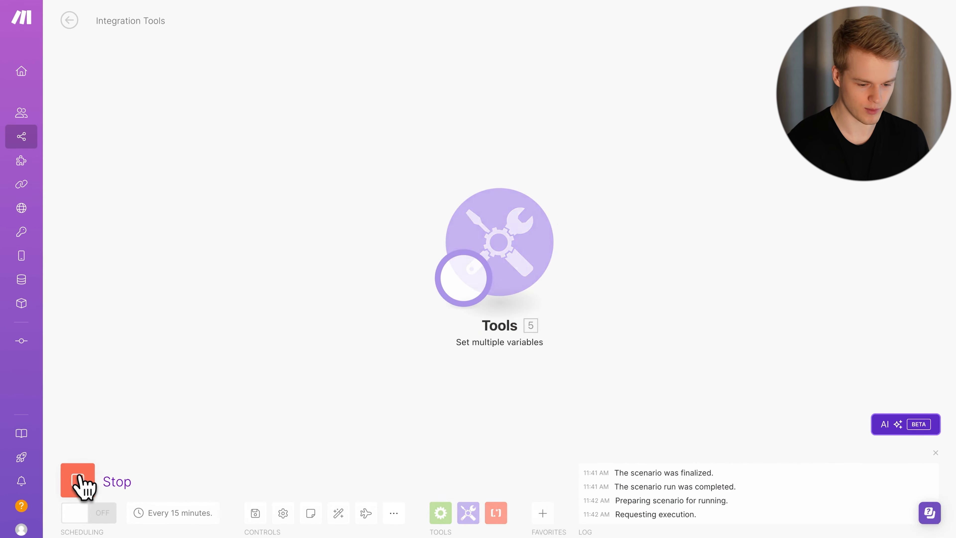
{"action": "left_click", "coordinate": [570, 173]}
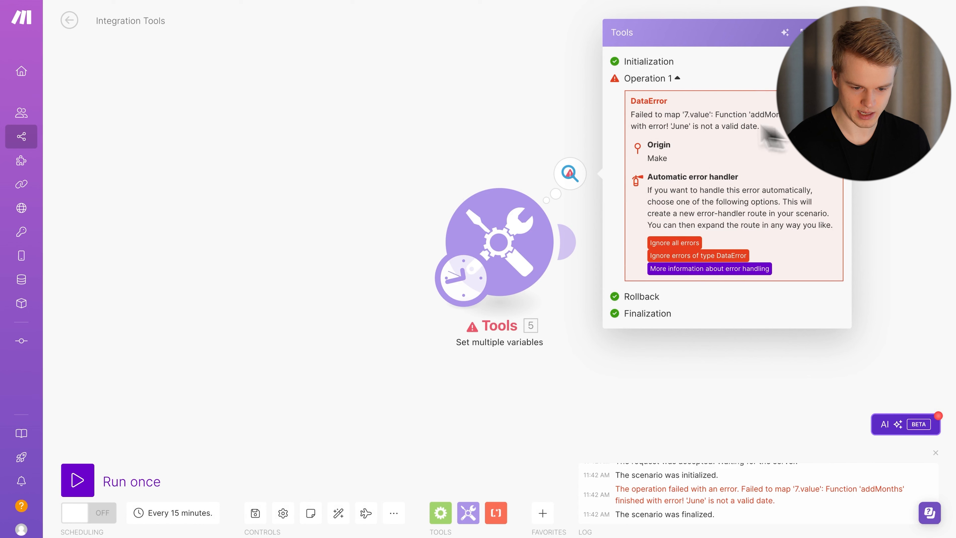
Step: Remove the inner formatDate function and its MMMM format from random_time_test, leaving addMonths(addYears(now; 4); 1)
{"action": "left_click", "coordinate": [522, 241]}
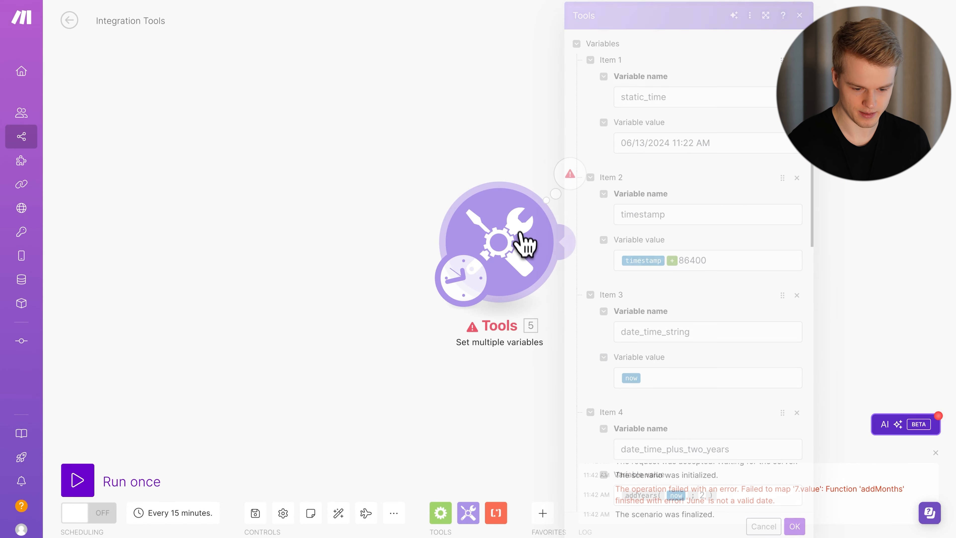
{"action": "scroll", "coordinate": [741, 448], "scroll_direction": "down", "scroll_amount": 10}
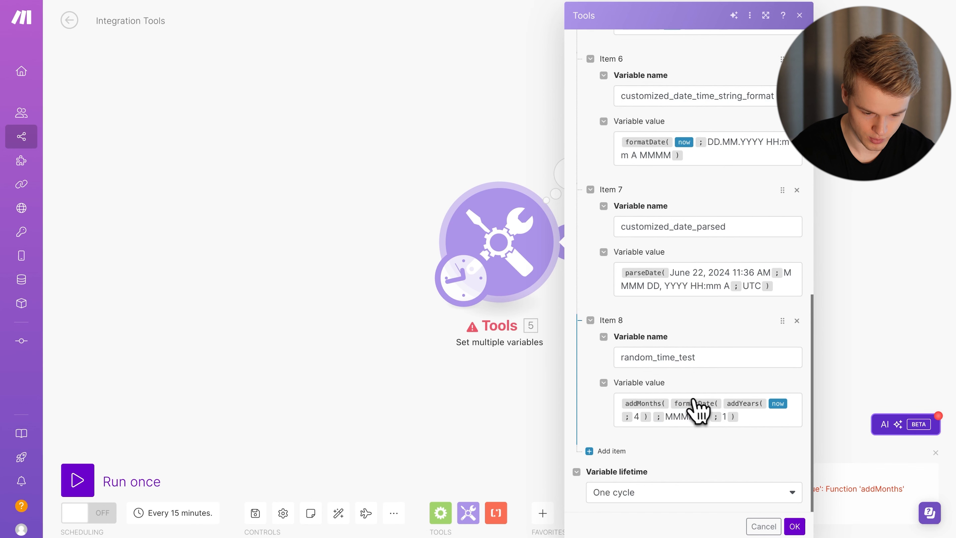
{"action": "left_click", "coordinate": [721, 405]}
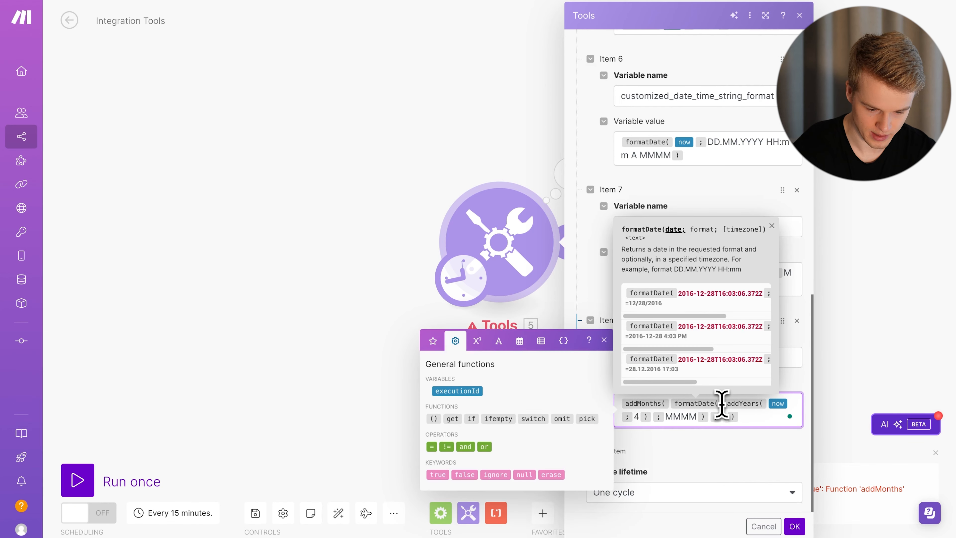
{"action": "key", "text": "BackSpace"}
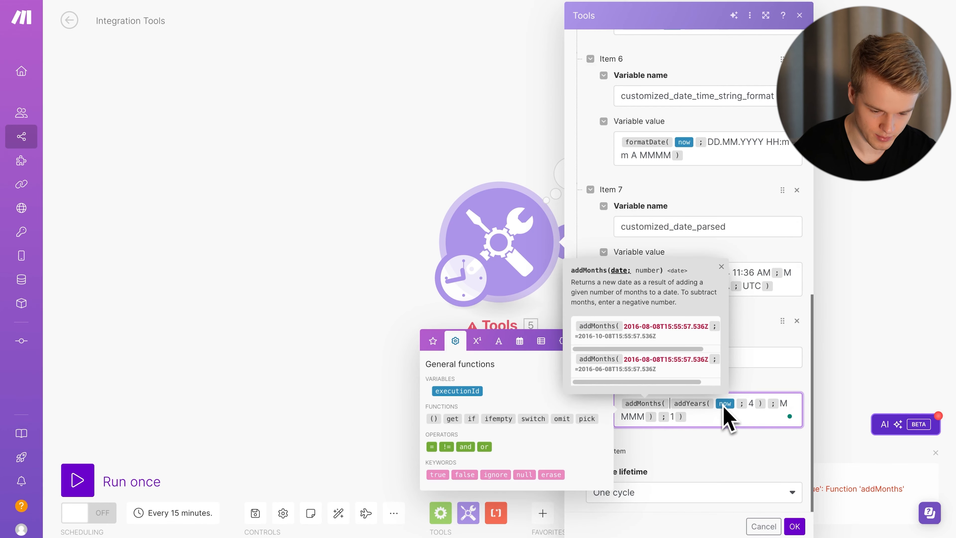
{"action": "left_click", "coordinate": [657, 416]}
{"action": "key", "text": "BackSpace"}
{"action": "key", "text": "BackSpace"}
{"action": "key", "text": "BackSpace"}
{"action": "key", "text": "BackSpace"}
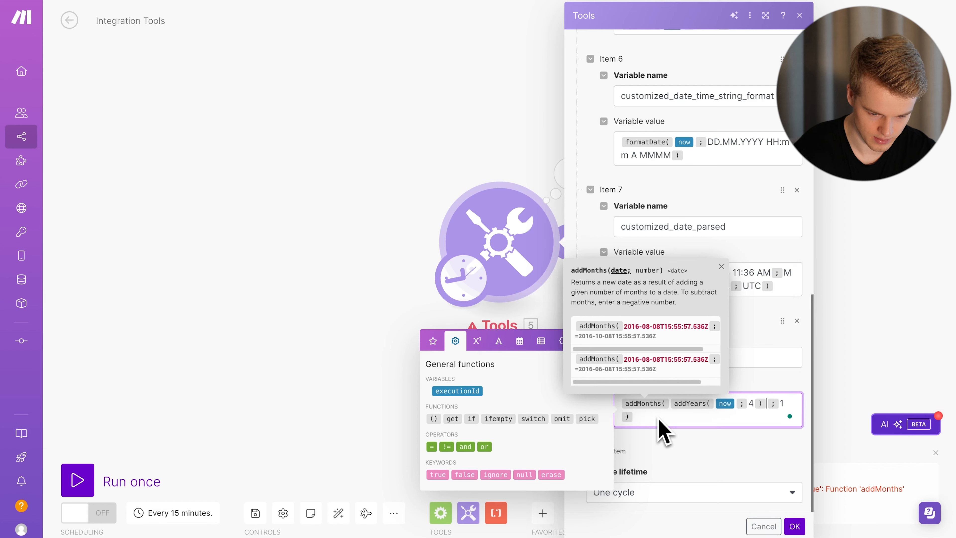
Step: Wrap the random_time_test expression in formatDate as the outermost function, with the format MMMM
{"action": "key", "text": "ctrl+a"}
{"action": "key", "text": "BackSpace"}
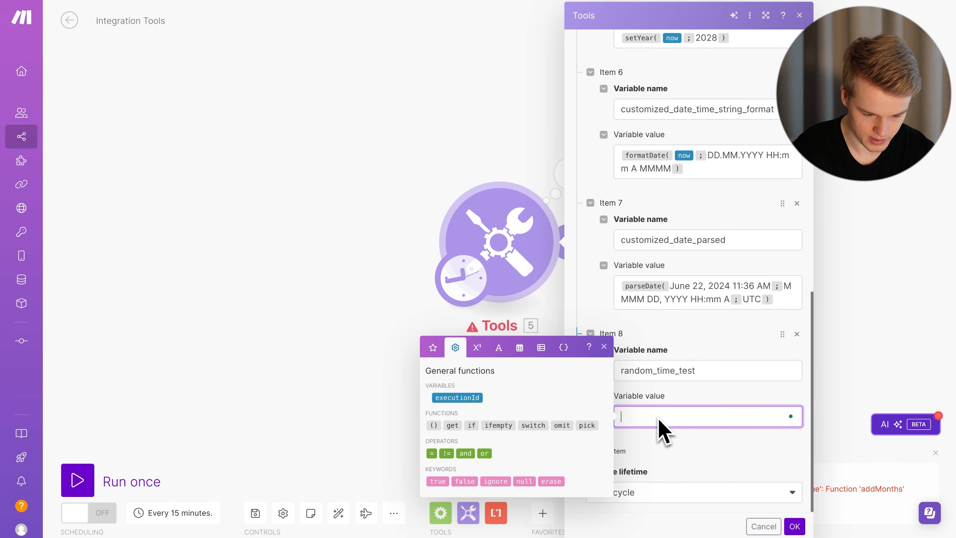
{"action": "left_click", "coordinate": [519, 347]}
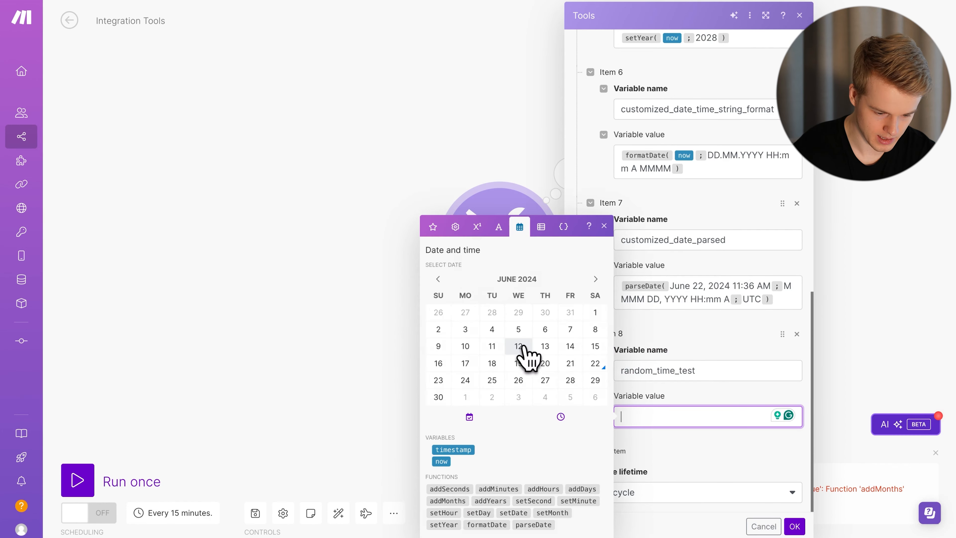
{"action": "left_click", "coordinate": [489, 524]}
{"action": "type", "text": "addMonths( addYears( now ; 4 ) ; 1 )"}
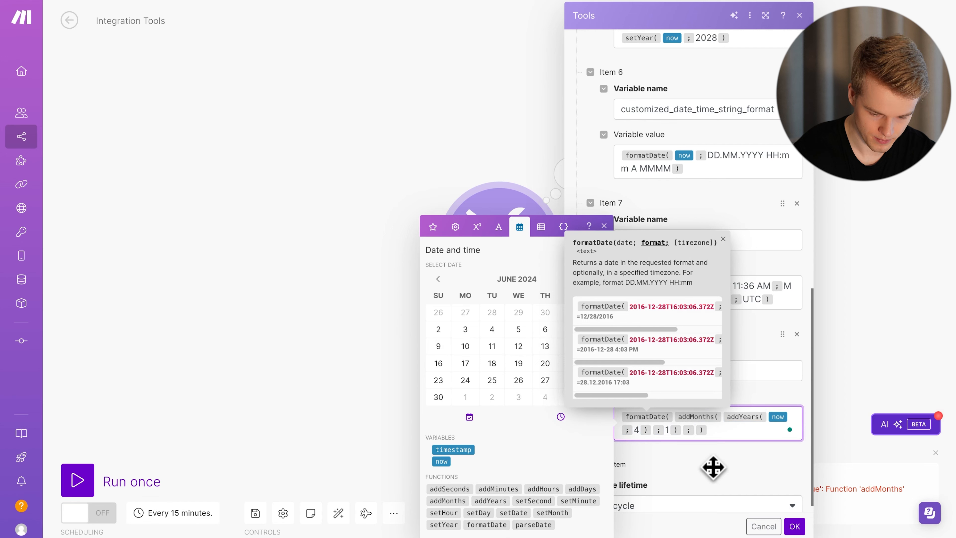
{"action": "type", "text": "MMMM"}
Step: Save the module settings, run the scenario once and examine the random_time_test output
{"action": "left_click", "coordinate": [794, 526]}
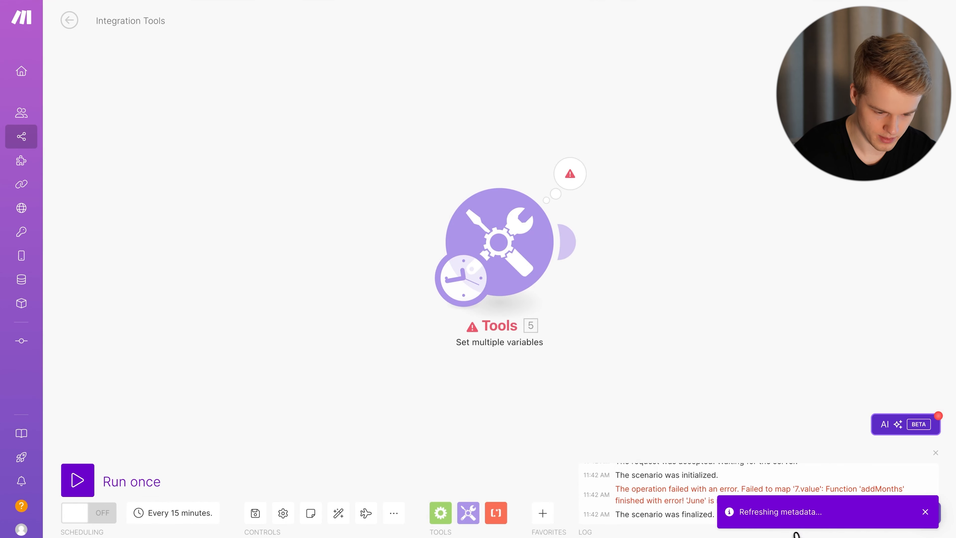
{"action": "left_click", "coordinate": [79, 480]}
{"action": "left_click", "coordinate": [569, 173]}
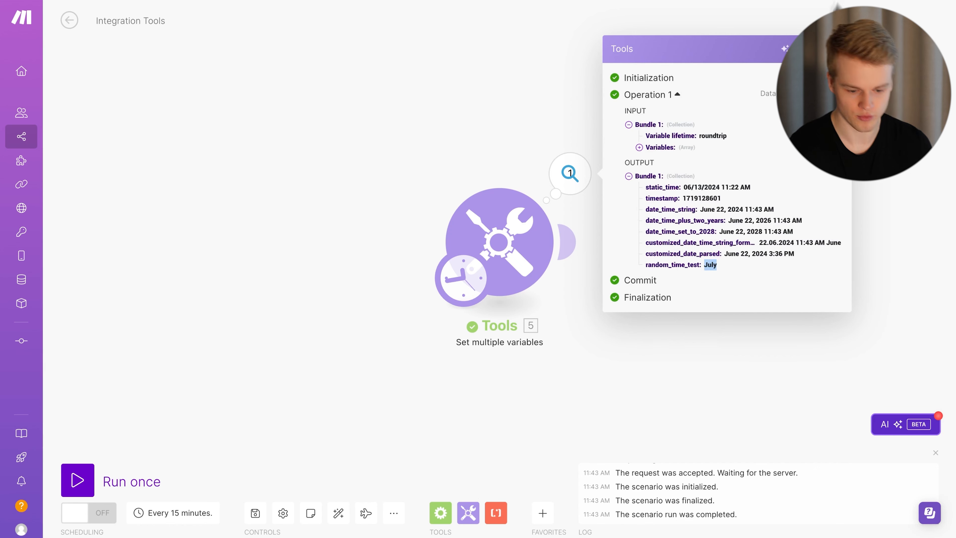
Step: Extend the formatDate format in random_time_test to MMMM YYYY
{"action": "left_click", "coordinate": [525, 236]}
{"action": "scroll", "coordinate": [704, 412], "scroll_direction": "down", "scroll_amount": 15}
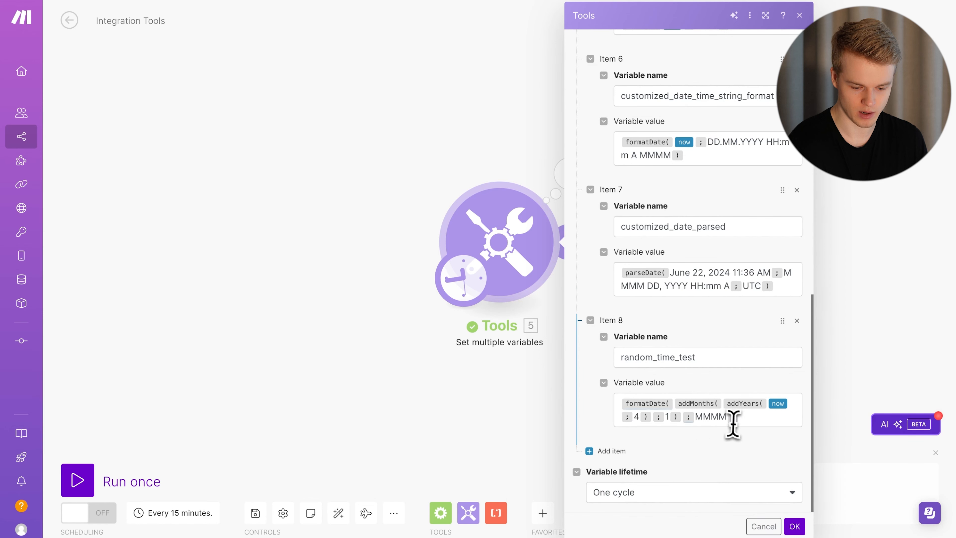
{"action": "left_click", "coordinate": [726, 416]}
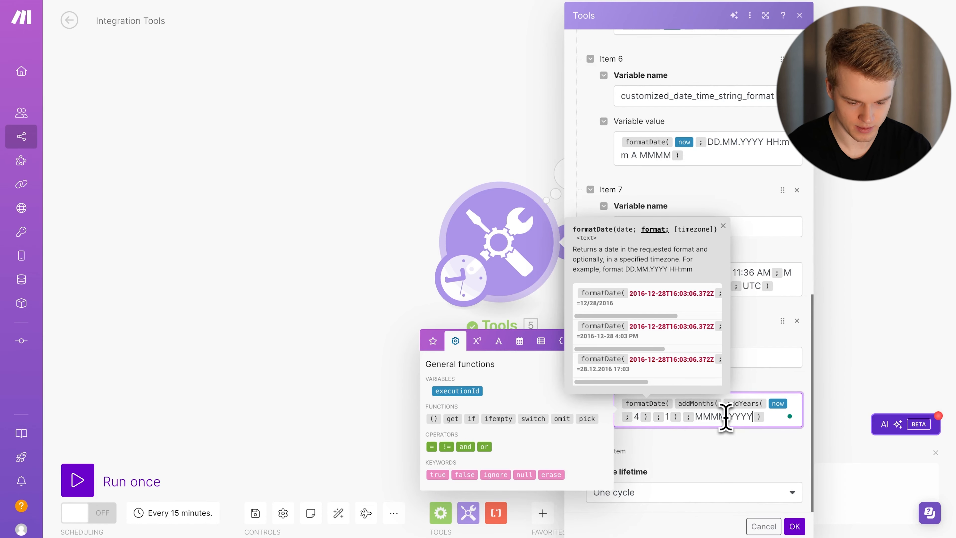
Step: Save the extended format, run the scenario again and examine the month and year output by random_time_test
{"action": "left_click", "coordinate": [794, 526]}
{"action": "left_click", "coordinate": [86, 475]}
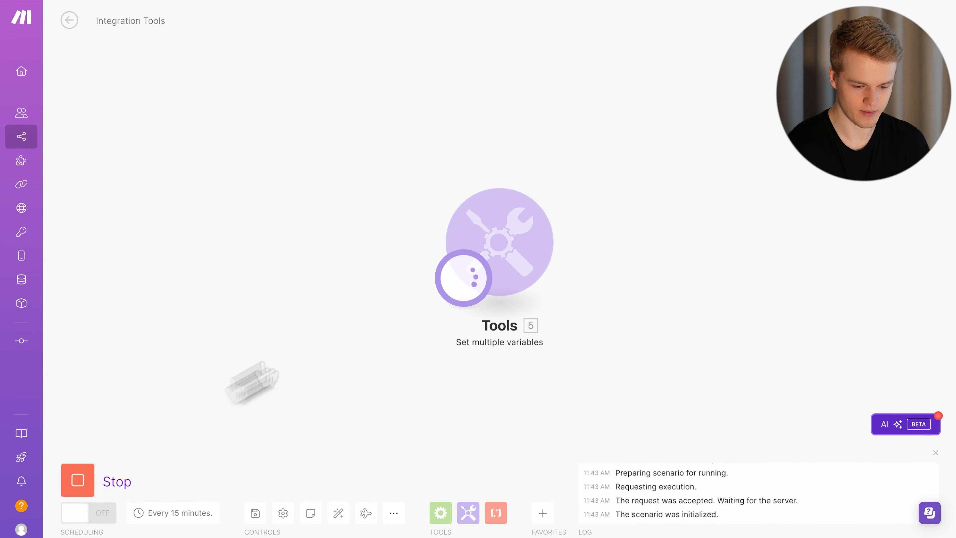
{"action": "left_click", "coordinate": [572, 181]}
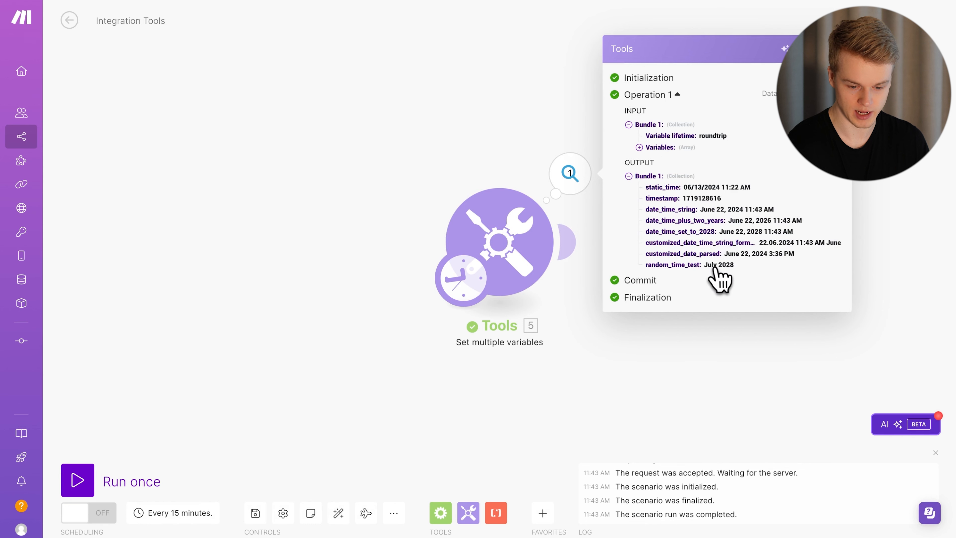